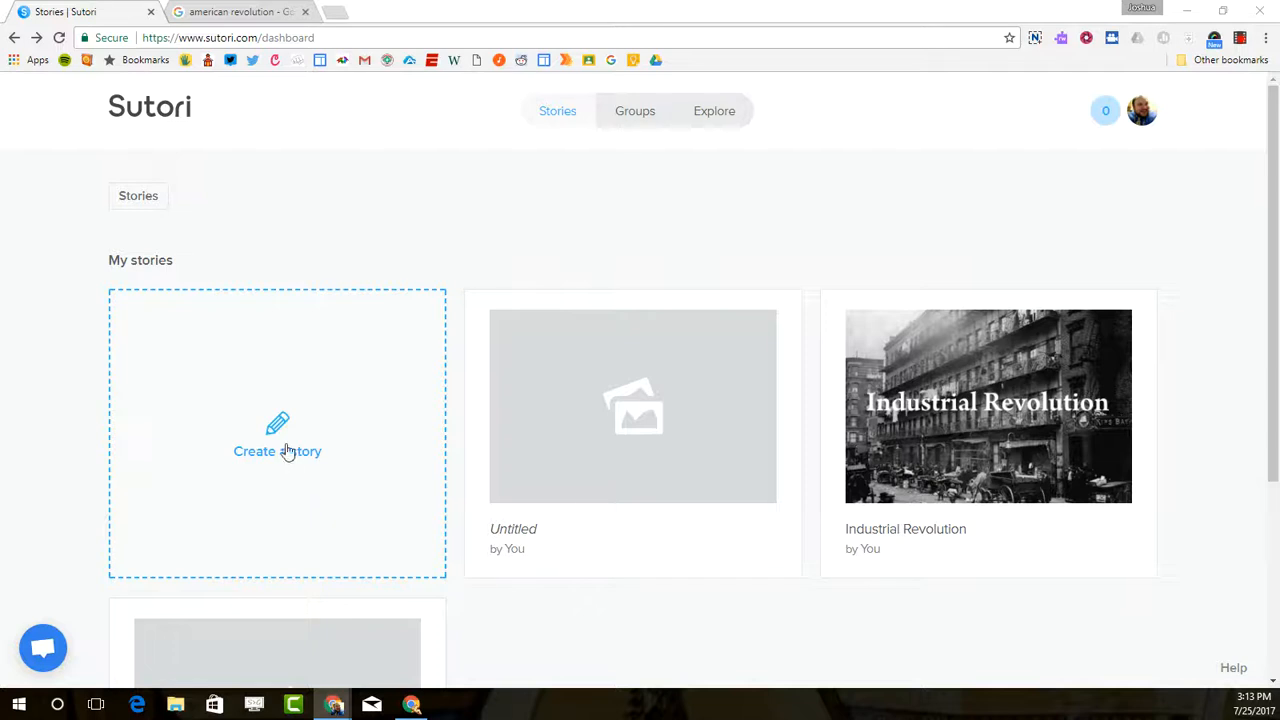
- Create a new blank story from the stories dashboard
{"action": "left_click", "coordinate": [283, 449]}
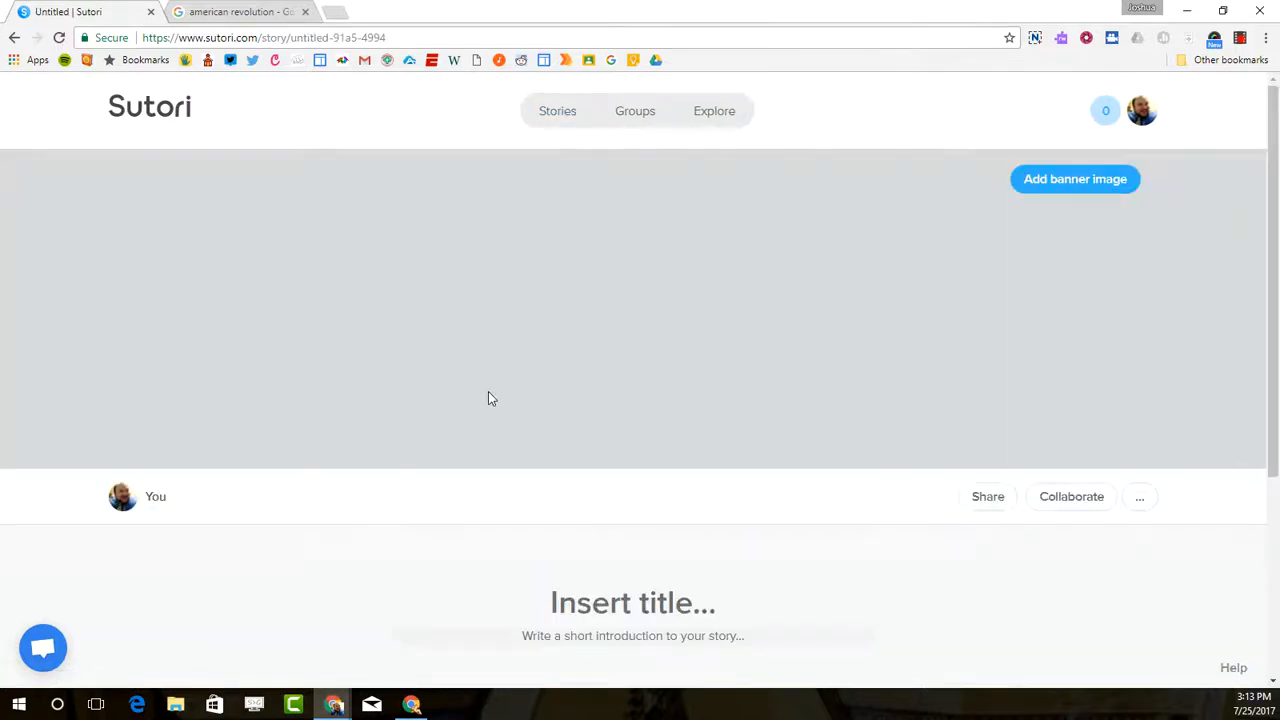
{"action": "scroll", "coordinate": [531, 372], "scroll_direction": "down", "scroll_amount": 3}
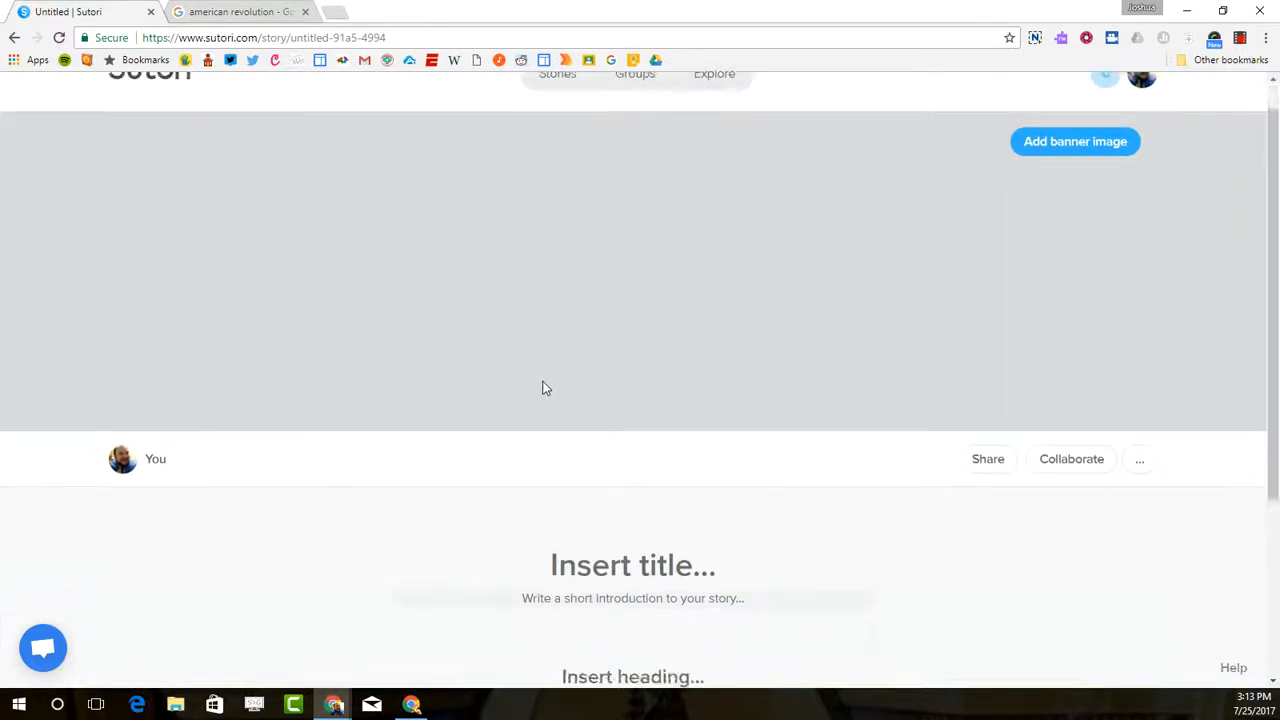
{"action": "scroll", "coordinate": [542, 388], "scroll_direction": "up", "scroll_amount": 3}
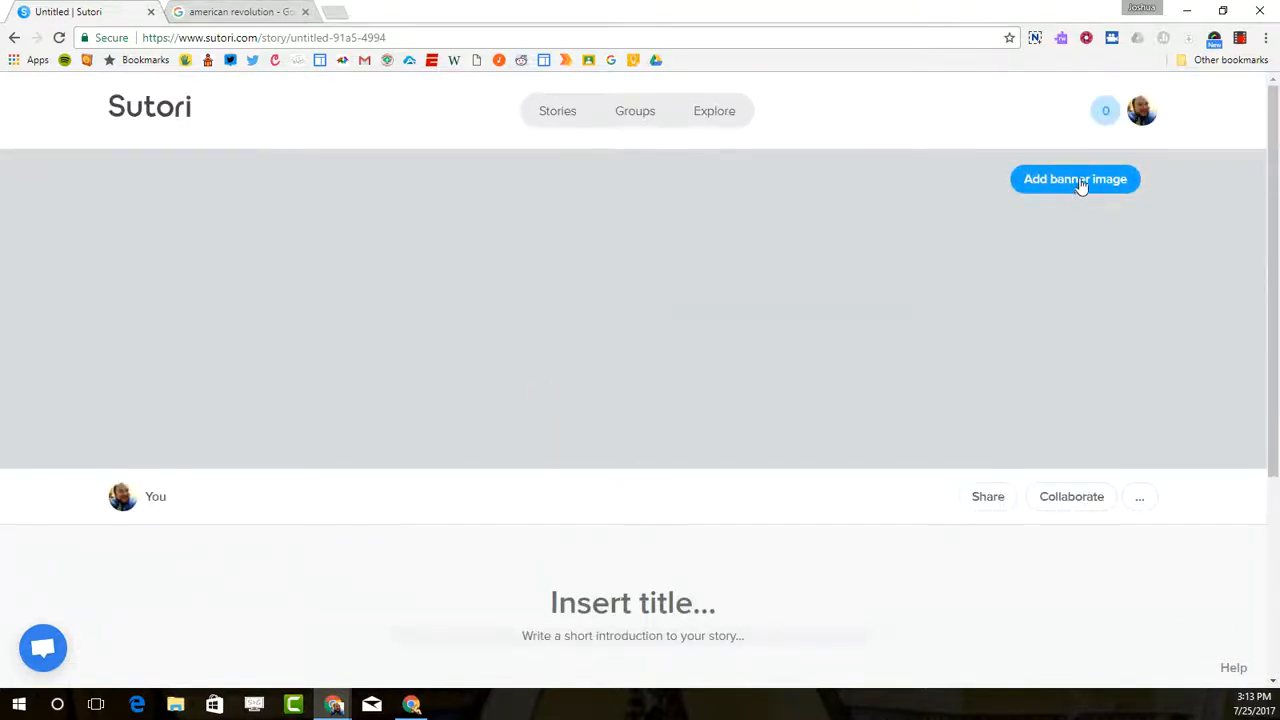
{"action": "left_click", "coordinate": [1080, 188]}
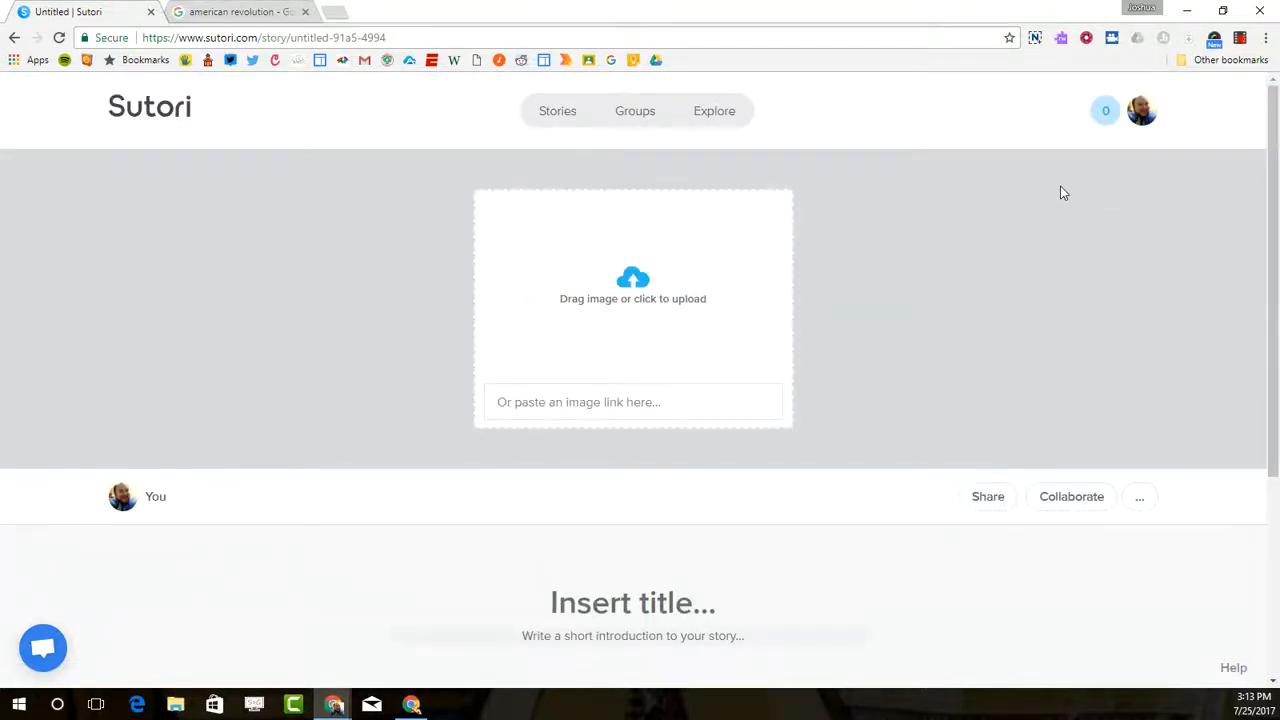
{"action": "left_click", "coordinate": [584, 406]}
{"action": "left_click_drag", "start_coordinate": [1279, 340], "coordinate": [618, 300]}
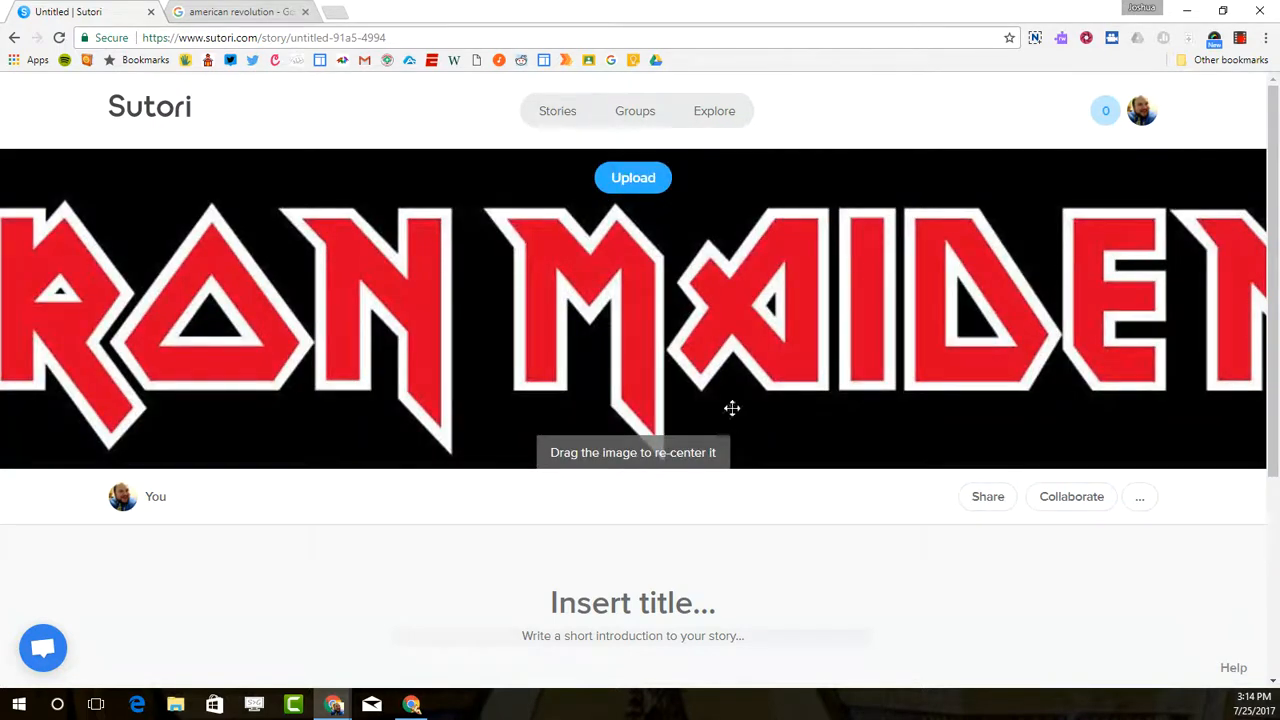
{"action": "left_click_drag", "start_coordinate": [714, 385], "coordinate": [849, 277]}
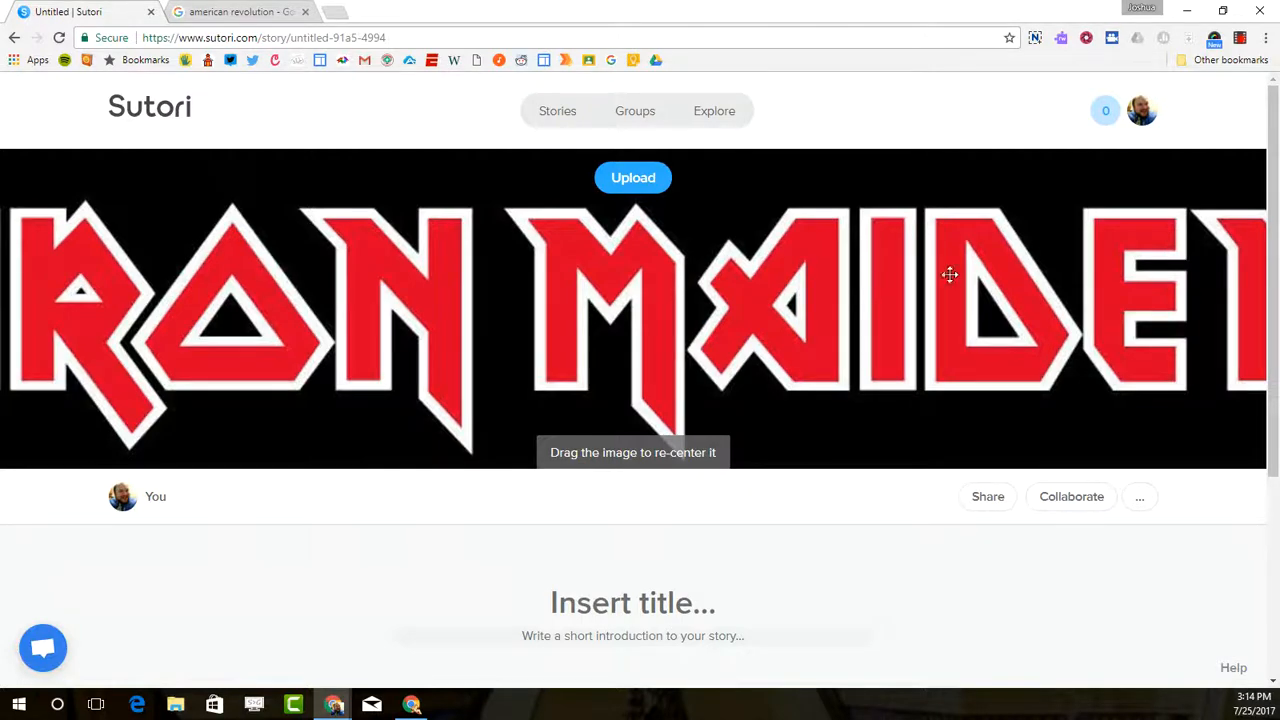
{"action": "left_click_drag", "start_coordinate": [760, 308], "coordinate": [835, 303]}
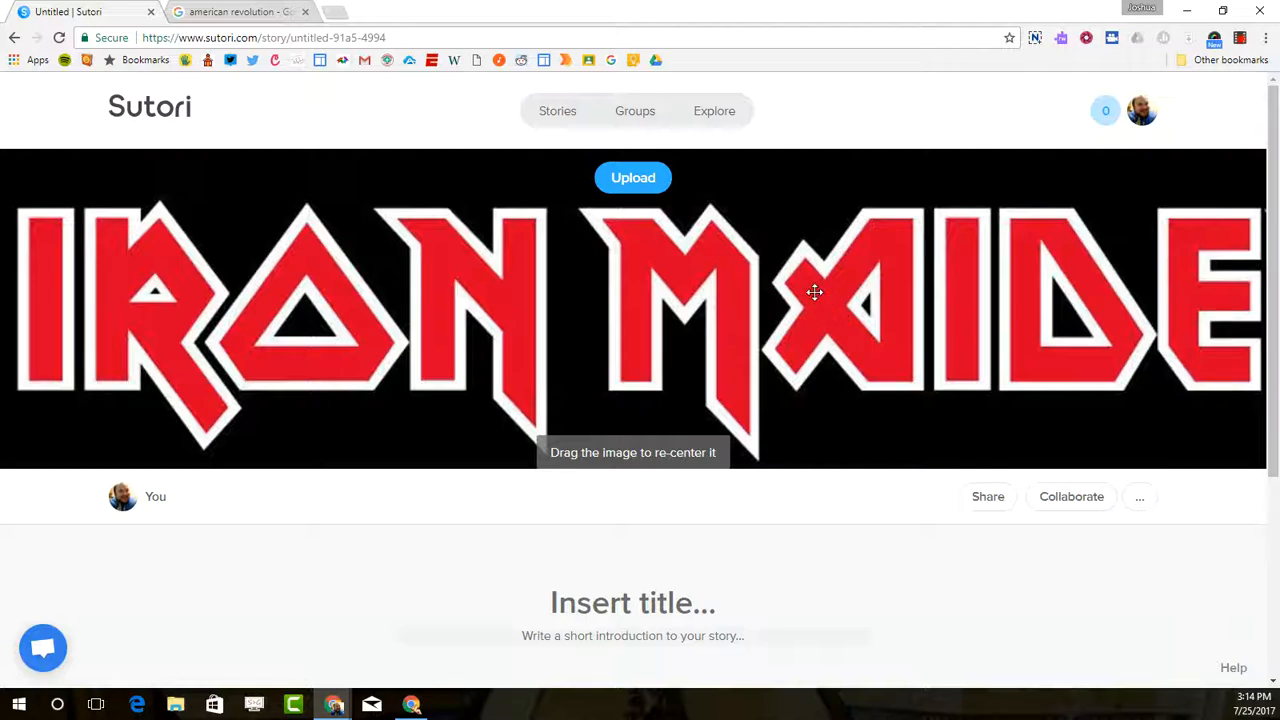
{"action": "left_click", "coordinate": [1100, 573]}
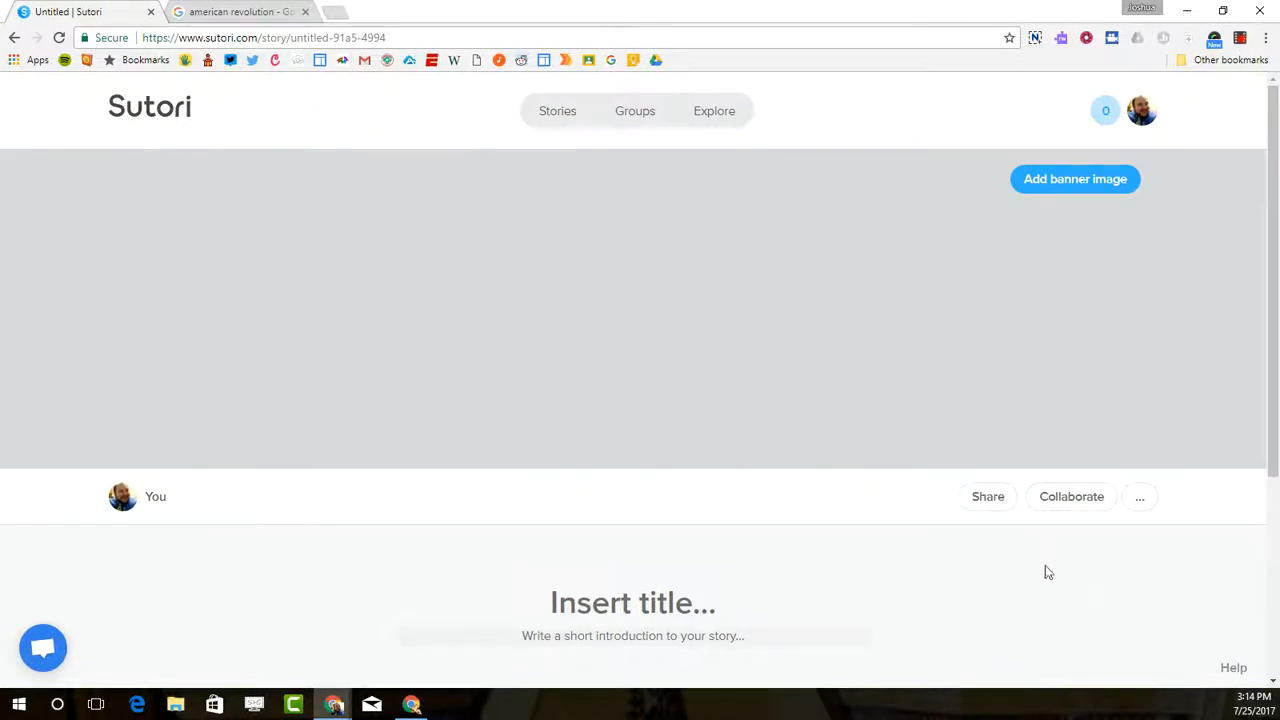
- Add the Iron Maiden logo as the story's banner image and upload it with its default centering
{"action": "left_click", "coordinate": [1051, 180]}
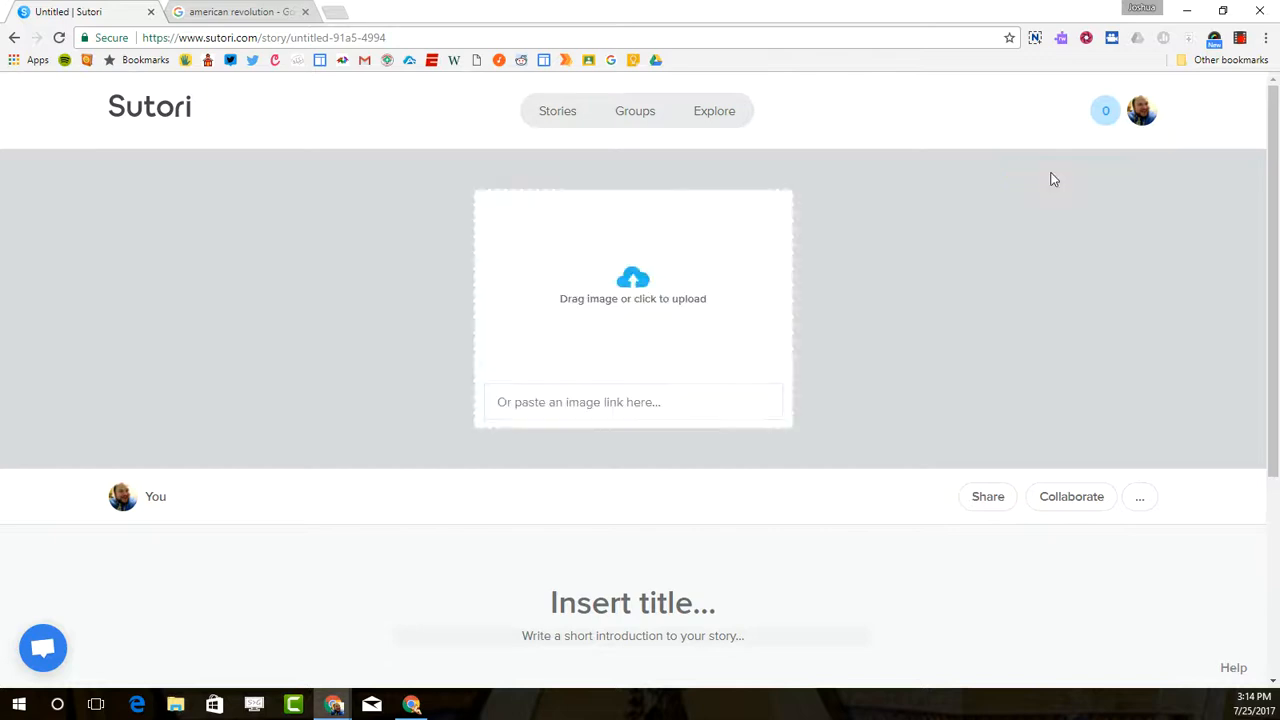
{"action": "left_click_drag", "start_coordinate": [1279, 360], "coordinate": [646, 309]}
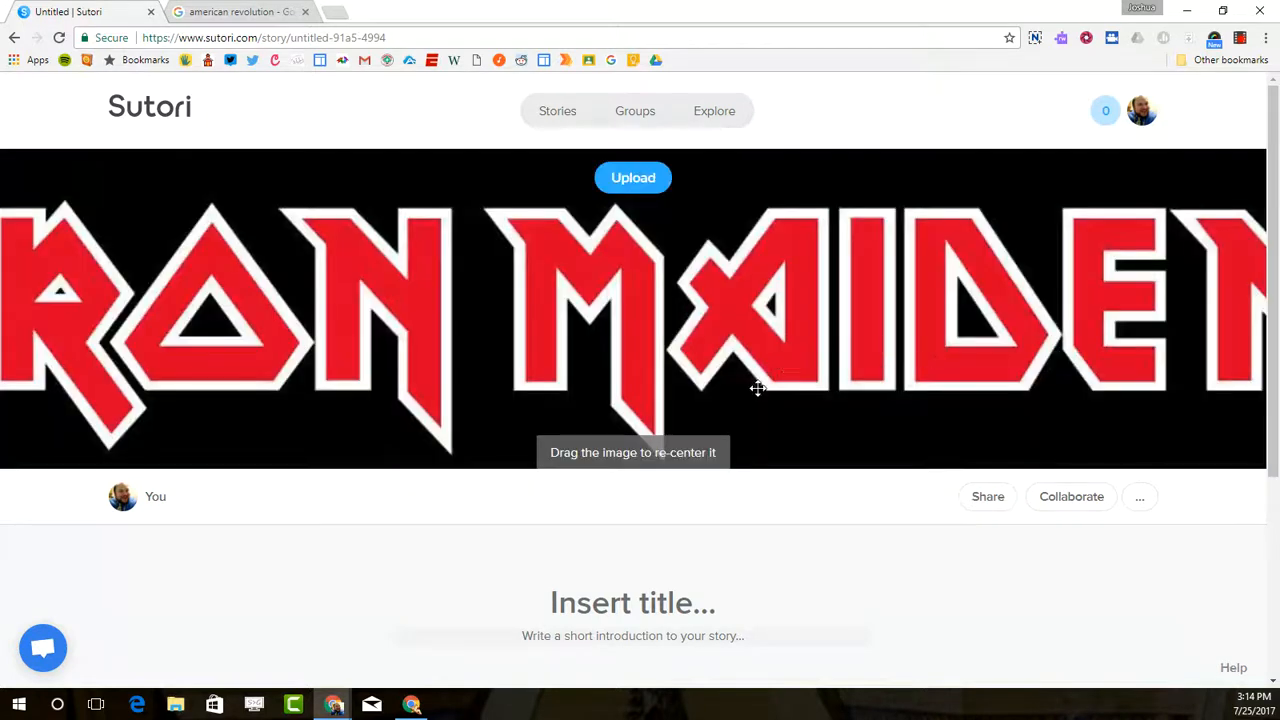
{"action": "left_click", "coordinate": [633, 178]}
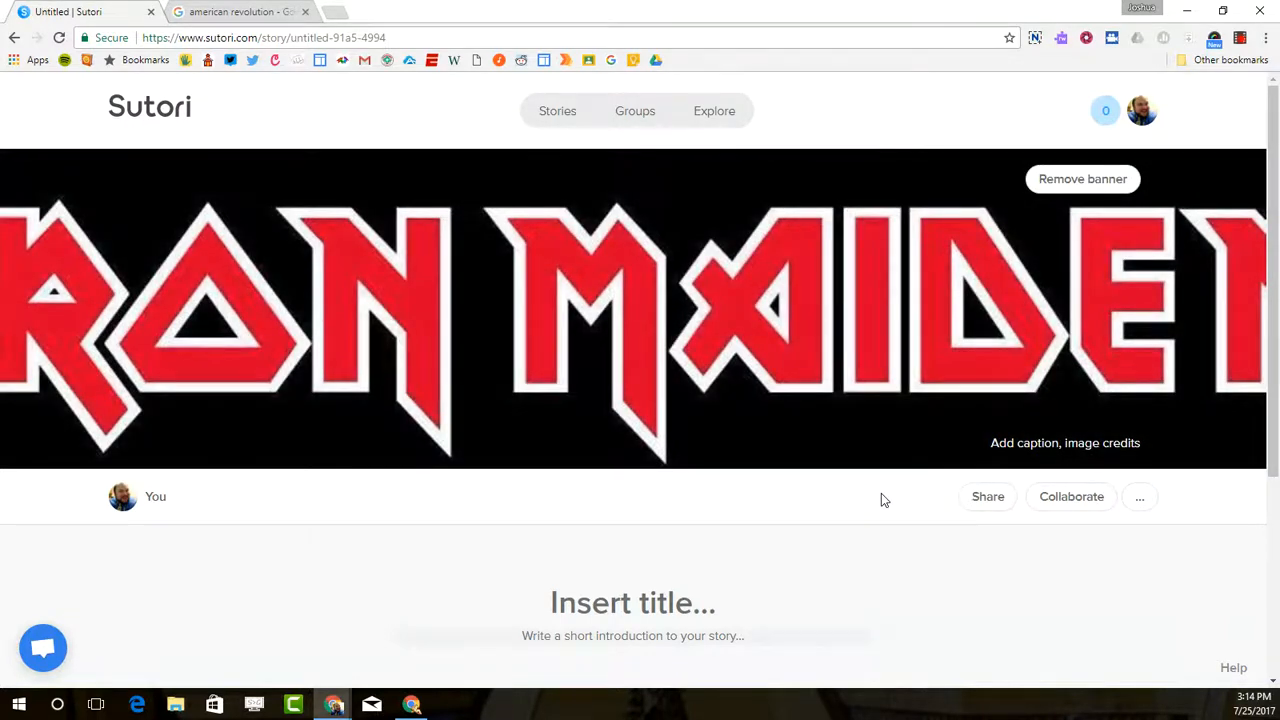
{"action": "left_click", "coordinate": [1037, 442]}
{"action": "right_click", "coordinate": [1025, 444]}
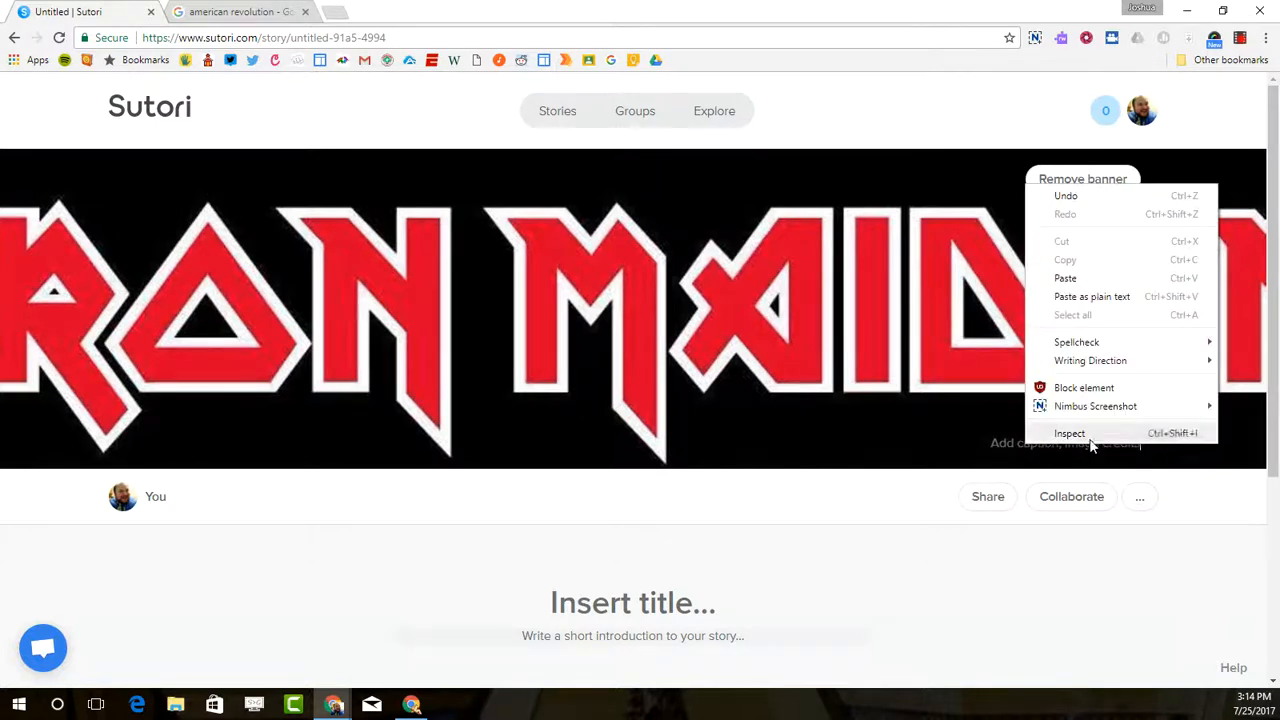
{"action": "left_click", "coordinate": [1077, 301]}
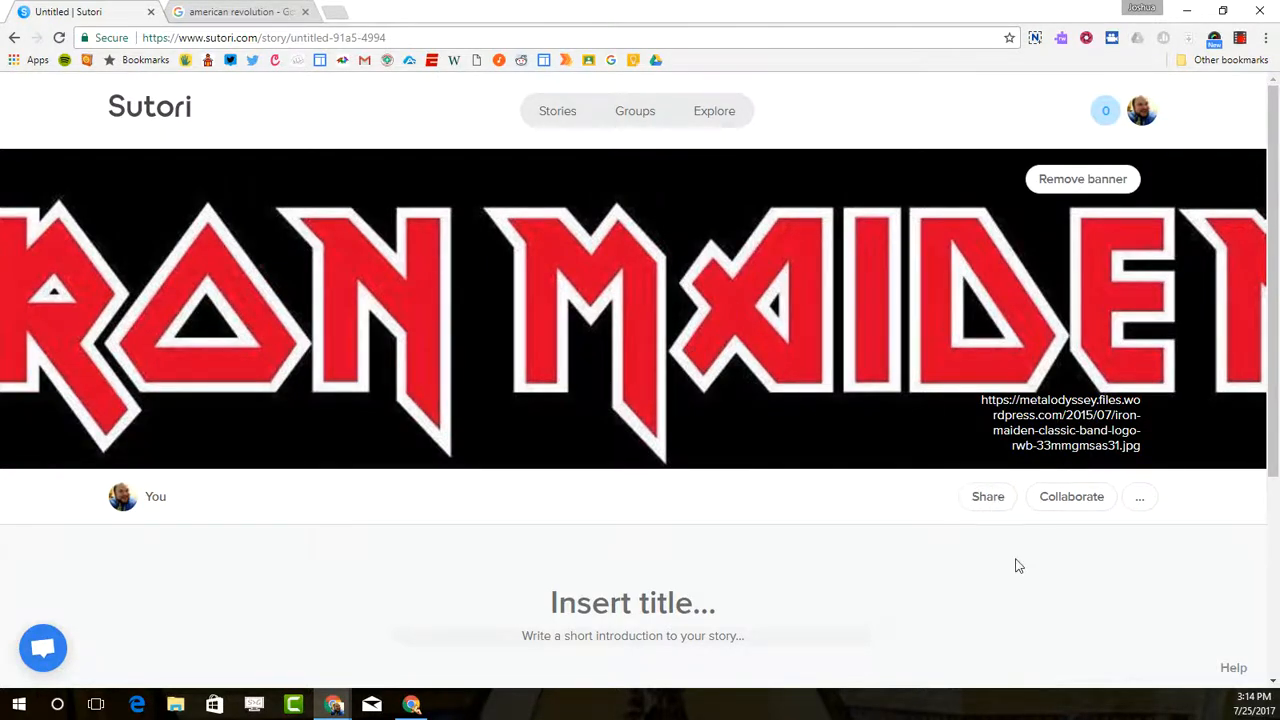
- Title the story "History of Iron Maiden"
{"action": "scroll", "coordinate": [889, 626], "scroll_direction": "down", "scroll_amount": 3}
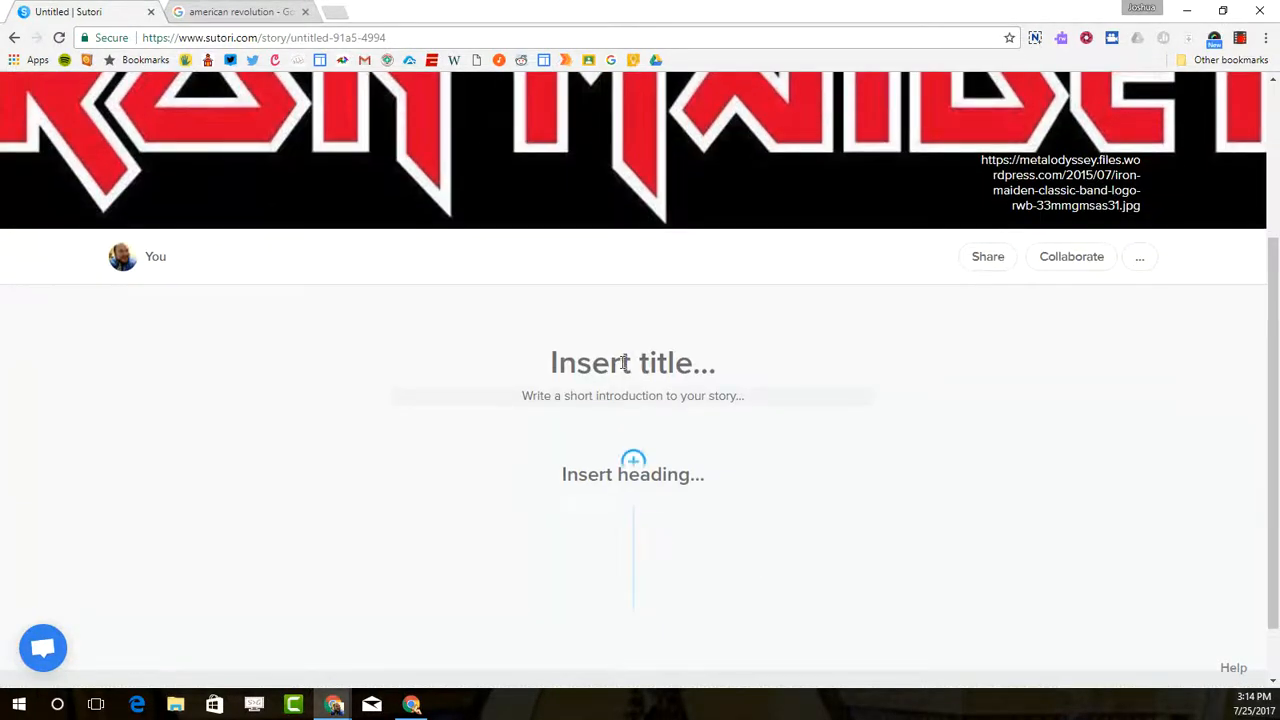
{"action": "left_click", "coordinate": [634, 360]}
{"action": "type", "text": "His"}
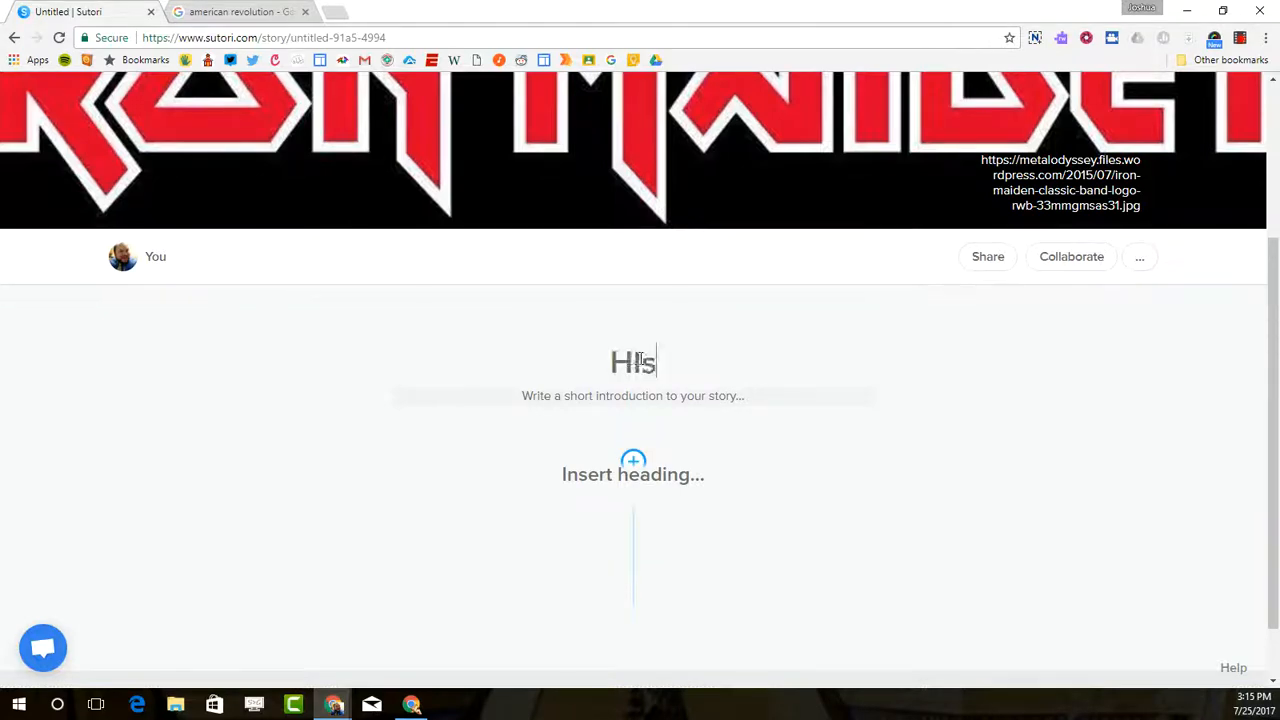
{"action": "key", "text": "BackSpace"}
{"action": "key", "text": "BackSpace"}
{"action": "type", "text": "istor"}
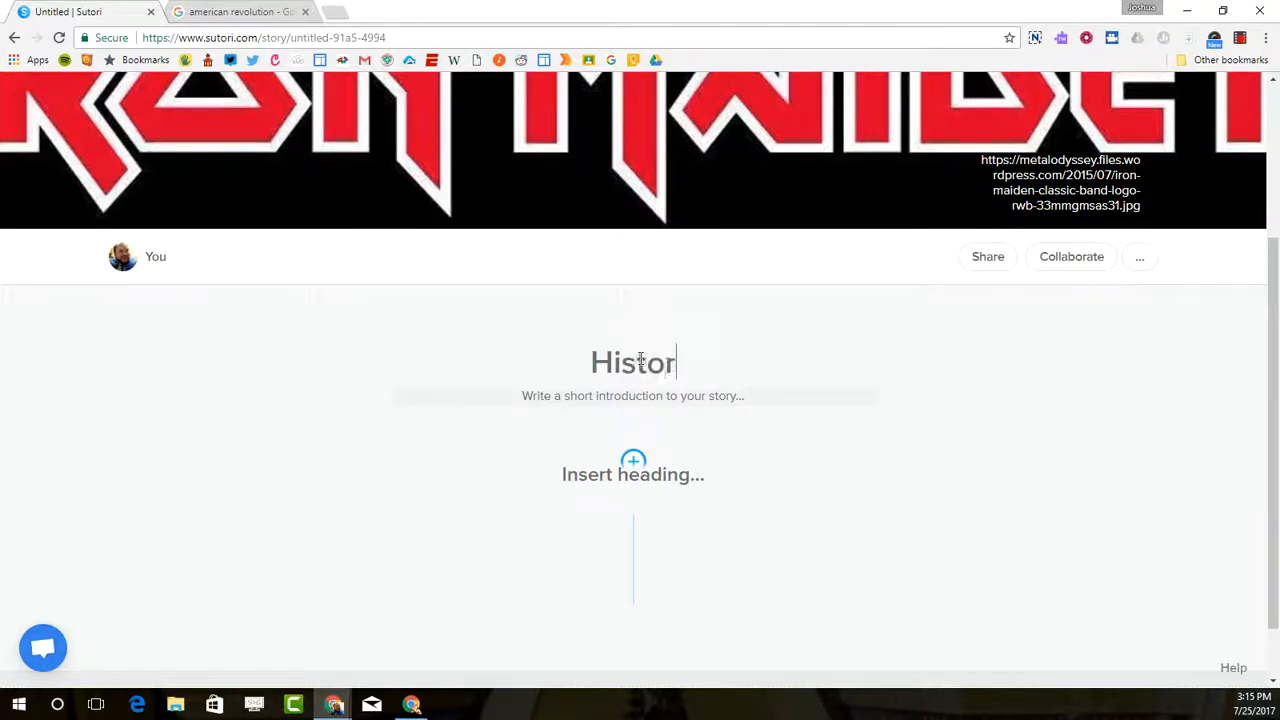
{"action": "type", "text": "y of Iron Mai"}
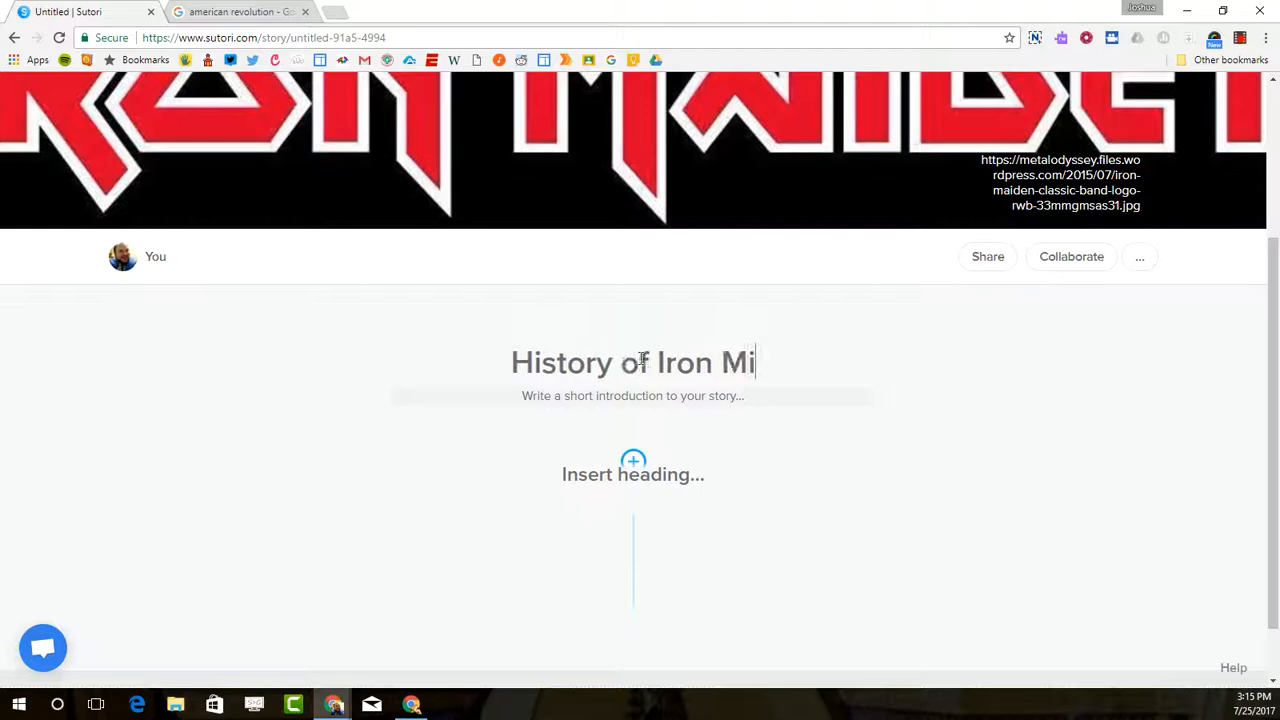
{"action": "key", "text": "BackSpace"}
{"action": "type", "text": "aiden"}
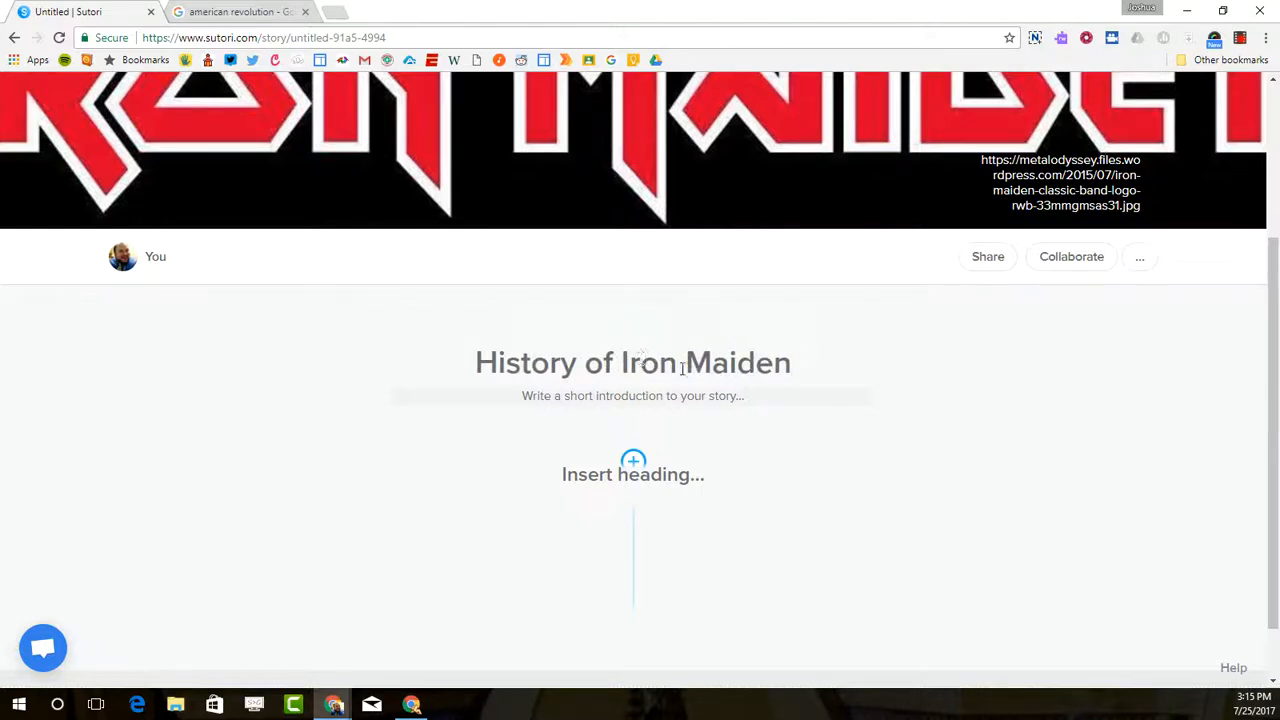
- Write the story's short introduction as "A short history of the metal band."
{"action": "left_click", "coordinate": [697, 395]}
{"action": "type", "text": "A scol"}
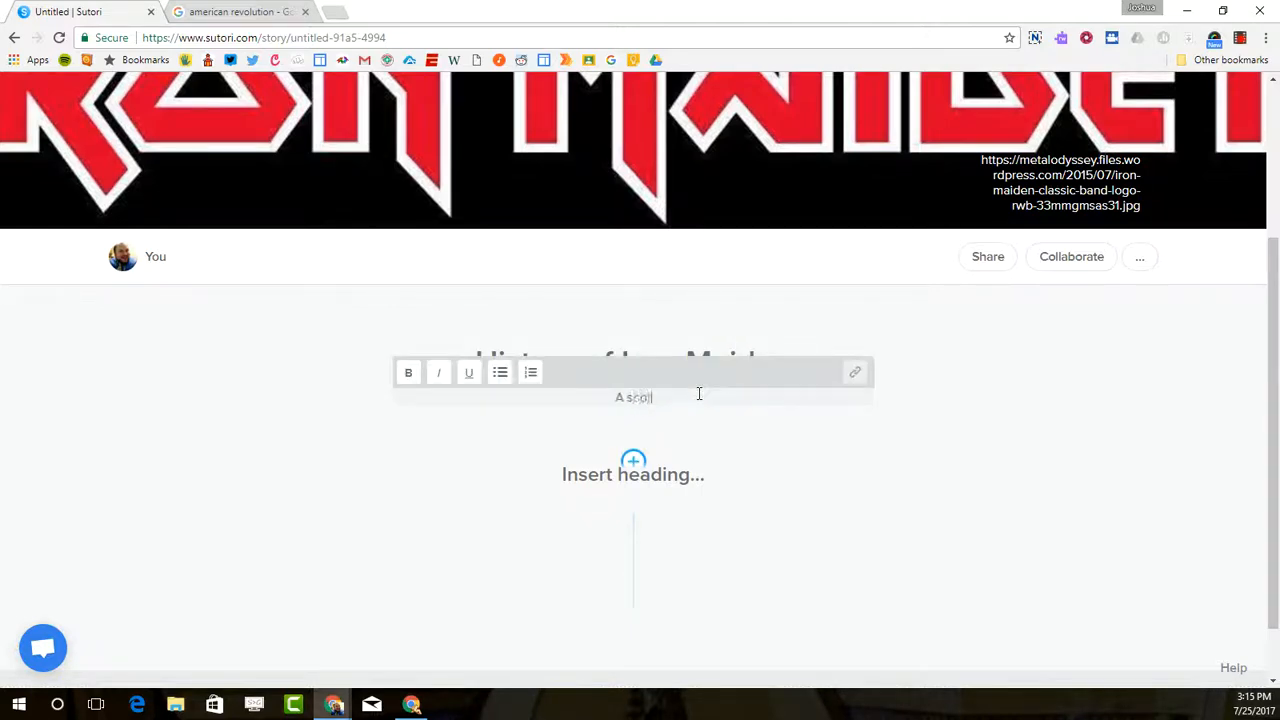
{"action": "key", "text": "BackSpace"}
{"action": "key", "text": "BackSpace"}
{"action": "key", "text": "BackSpace"}
{"action": "type", "text": "hort history of the metal ba"}
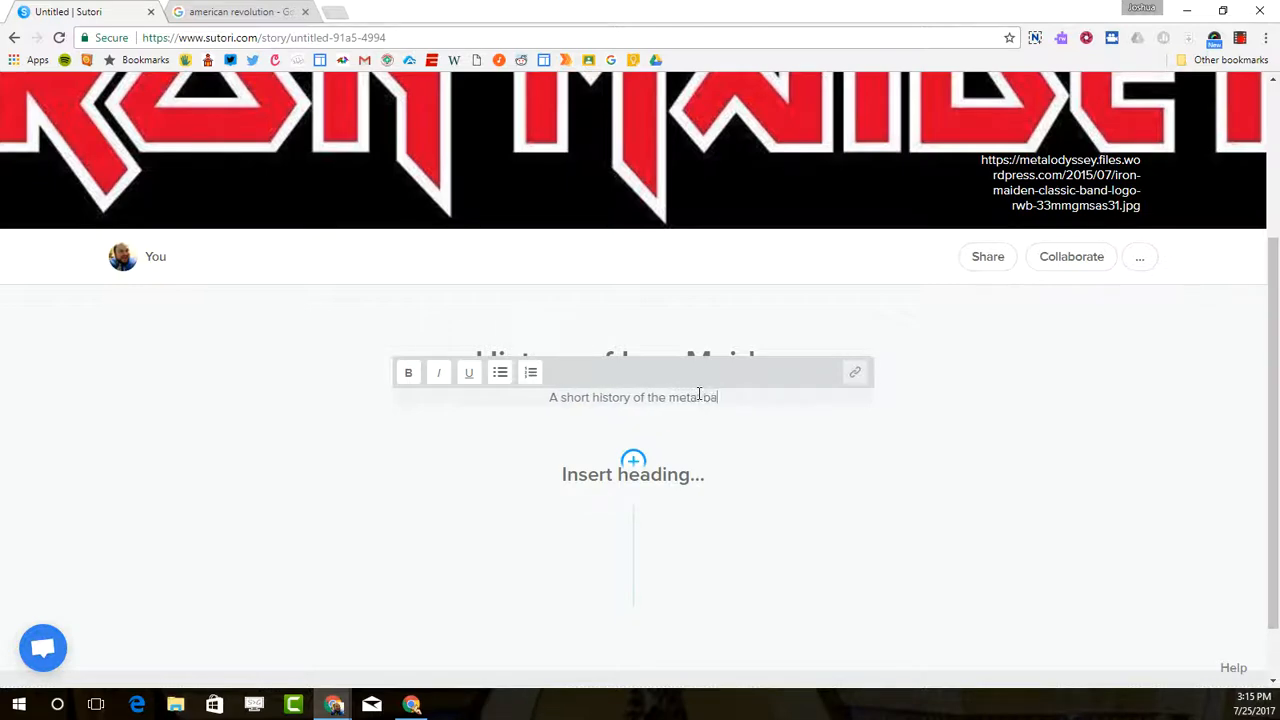
{"action": "type", "text": "nd."}
{"action": "left_click", "coordinate": [922, 483]}
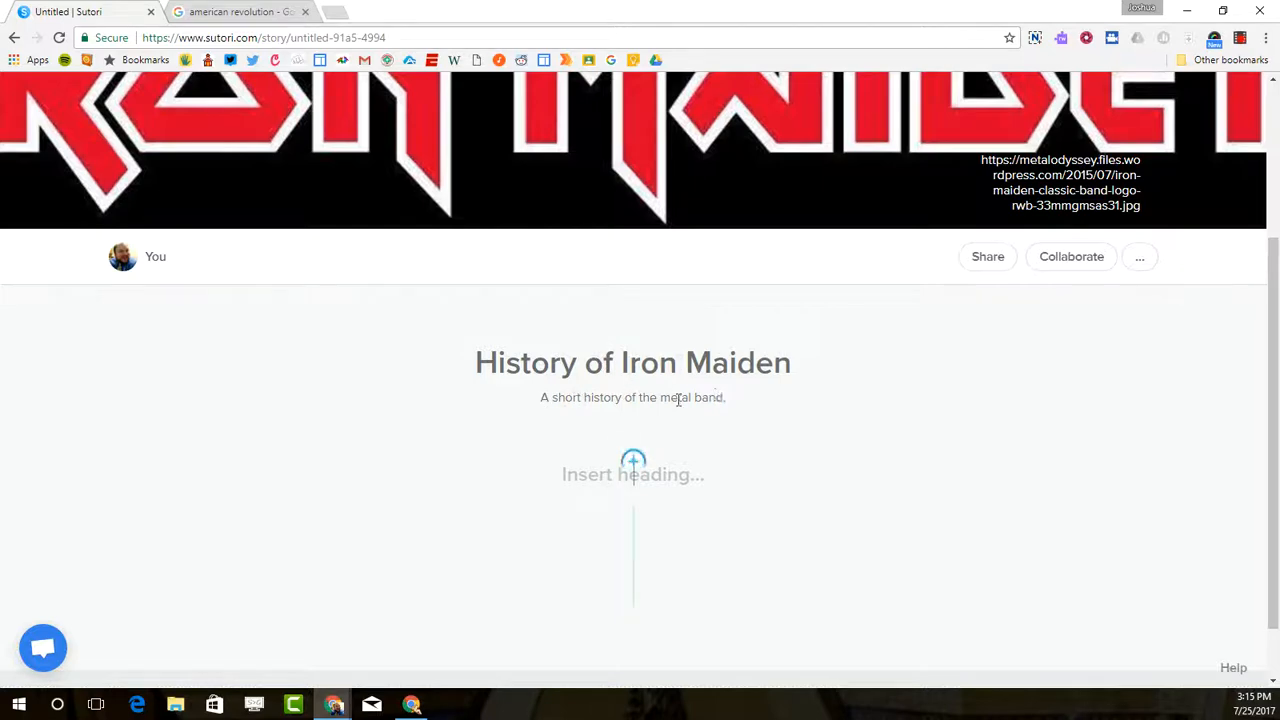
{"action": "scroll", "coordinate": [957, 440], "scroll_direction": "up", "scroll_amount": 3}
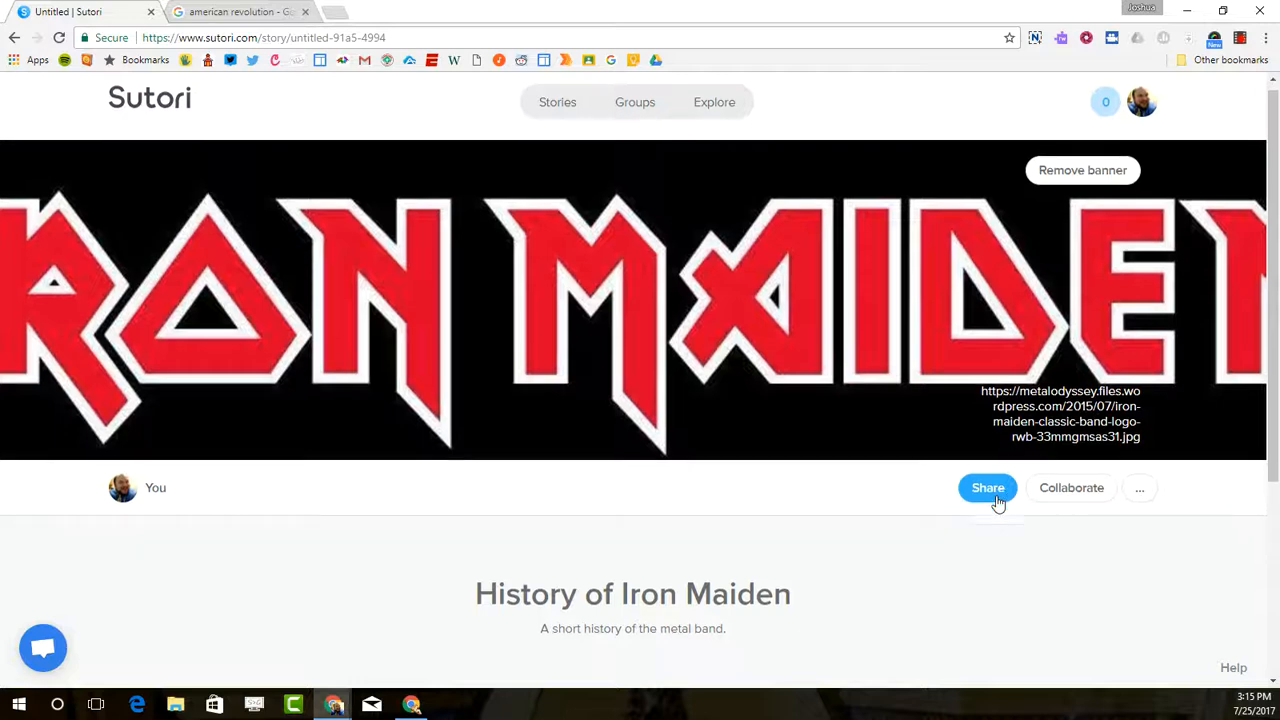
{"action": "scroll", "coordinate": [996, 503], "scroll_direction": "down", "scroll_amount": 2}
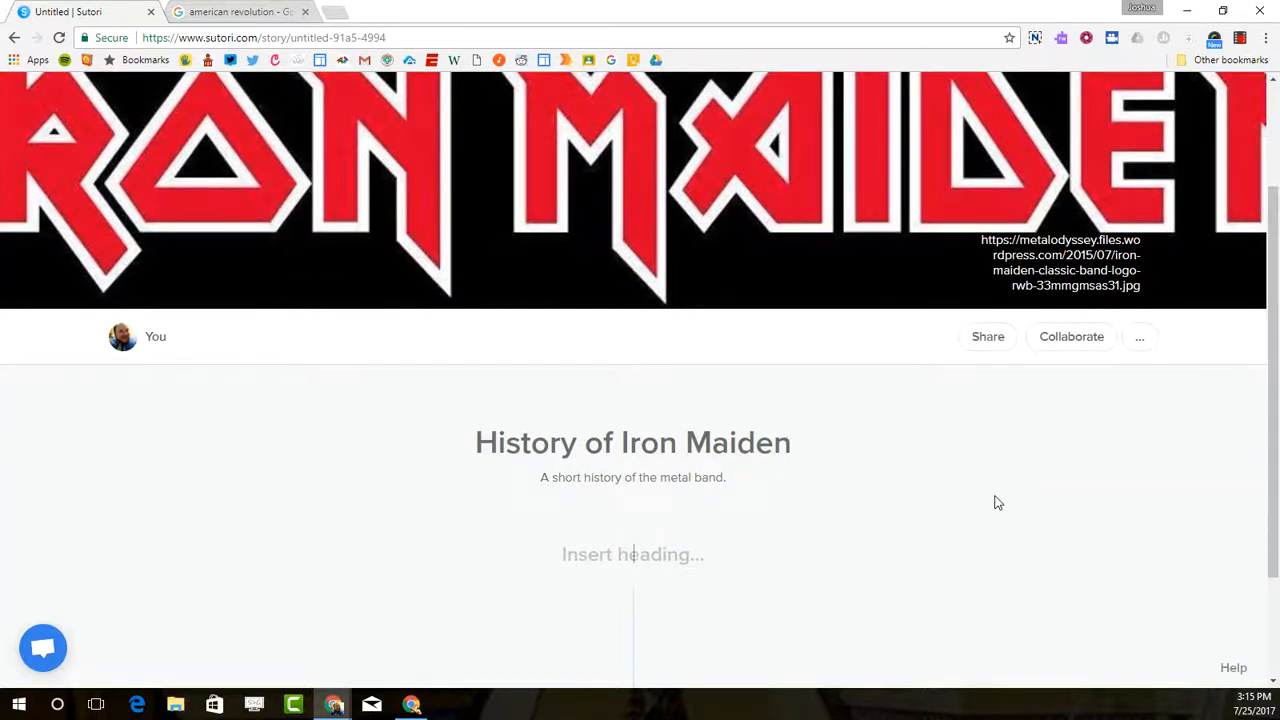
{"action": "scroll", "coordinate": [960, 500], "scroll_direction": "up", "scroll_amount": 2}
{"action": "scroll", "coordinate": [957, 498], "scroll_direction": "down", "scroll_amount": 4}
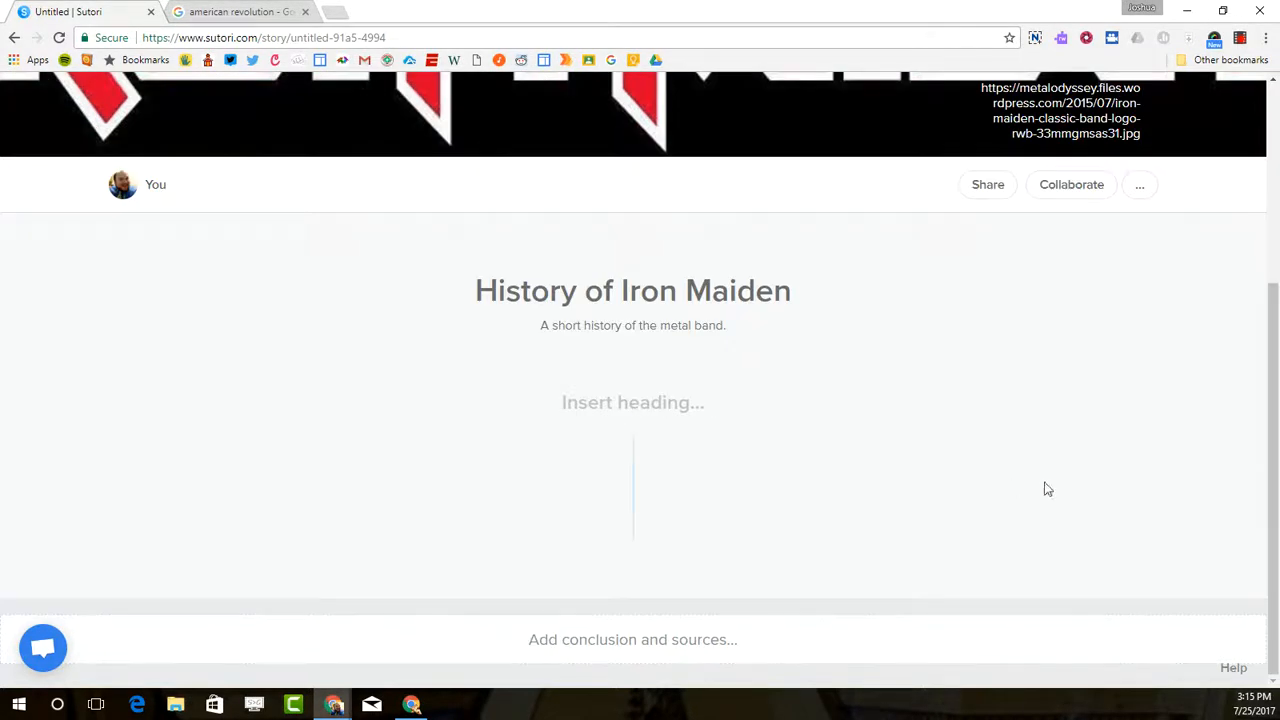
{"action": "left_click", "coordinate": [633, 390]}
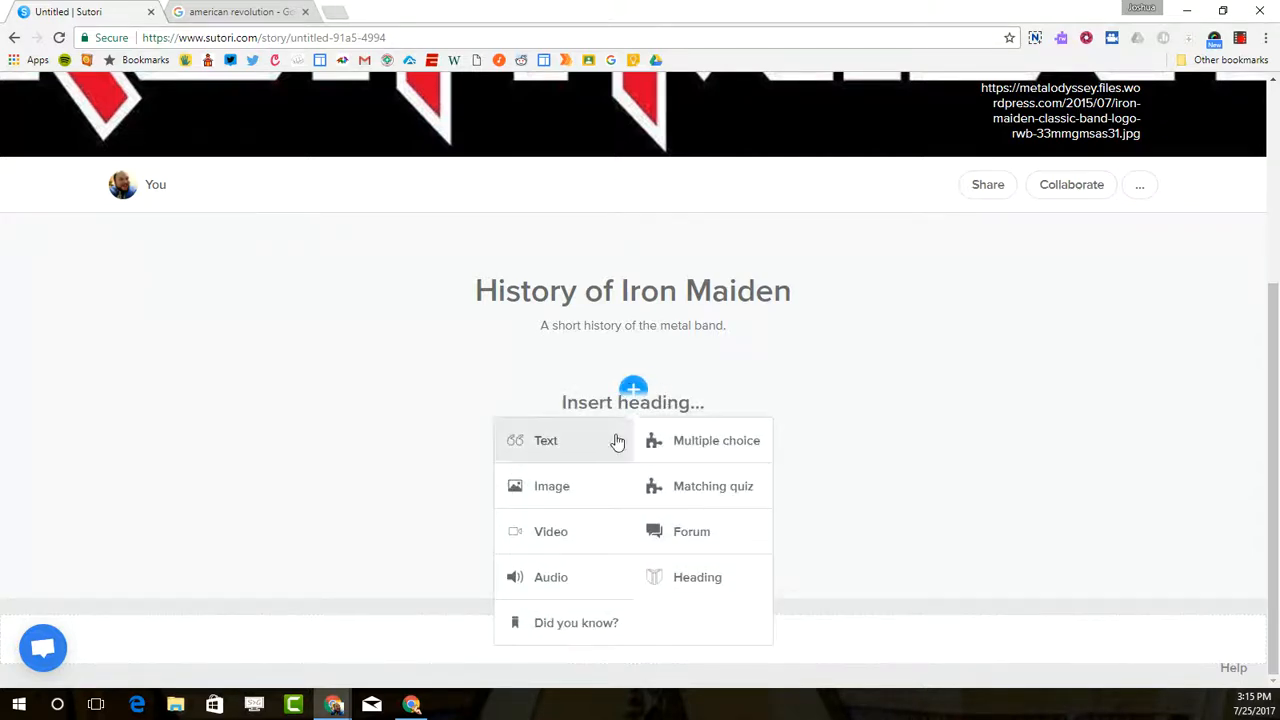
{"action": "left_click", "coordinate": [928, 459]}
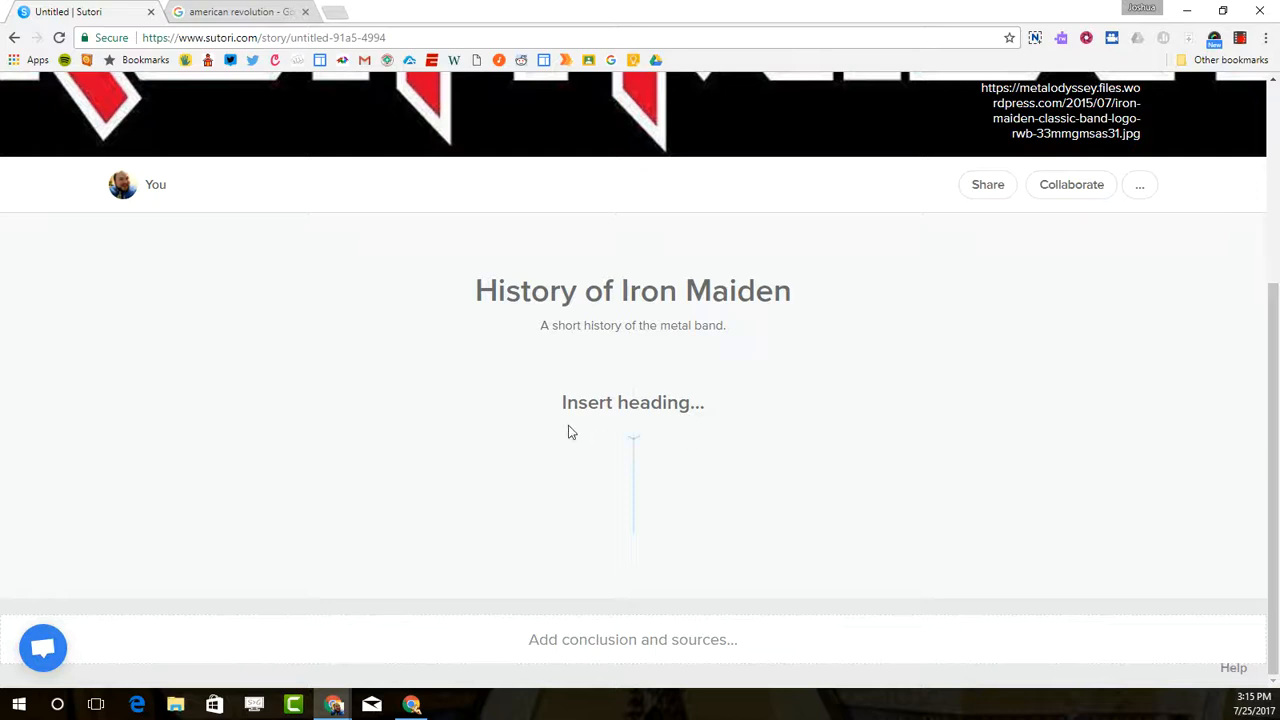
- Insert a "Did you know?" block above the empty heading in the story timeline
{"action": "left_click", "coordinate": [634, 390]}
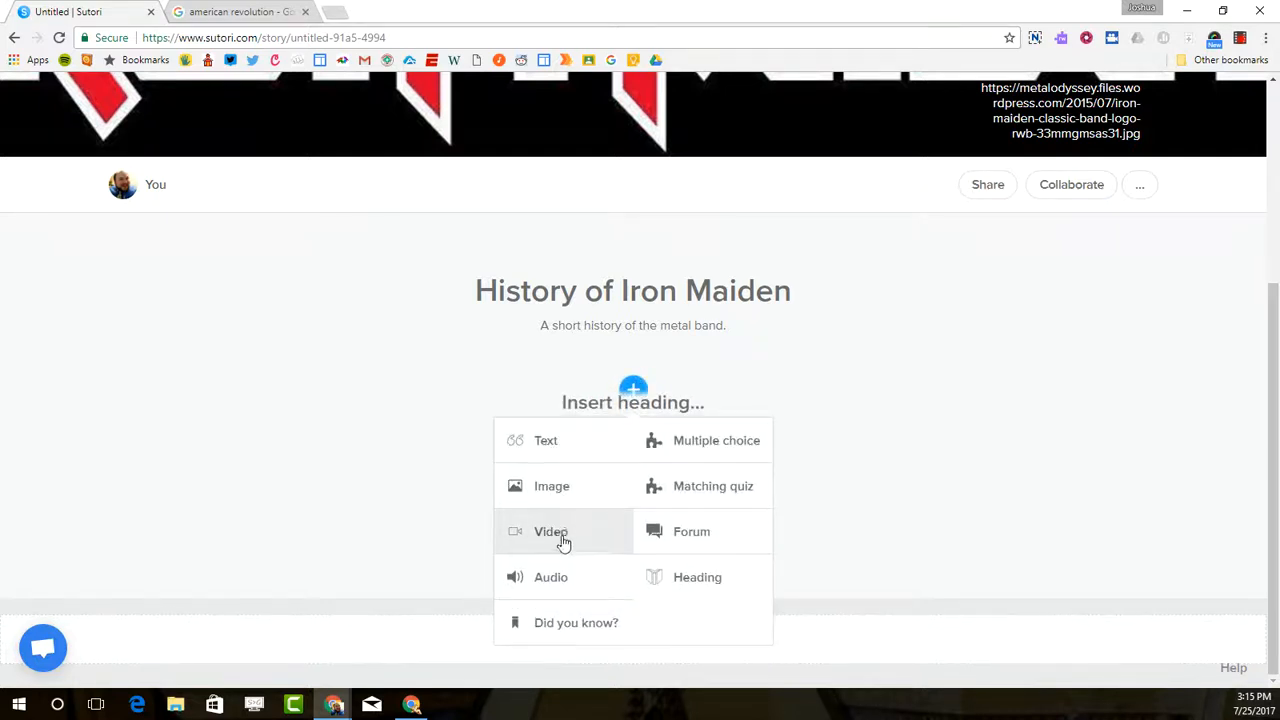
{"action": "left_click", "coordinate": [562, 624]}
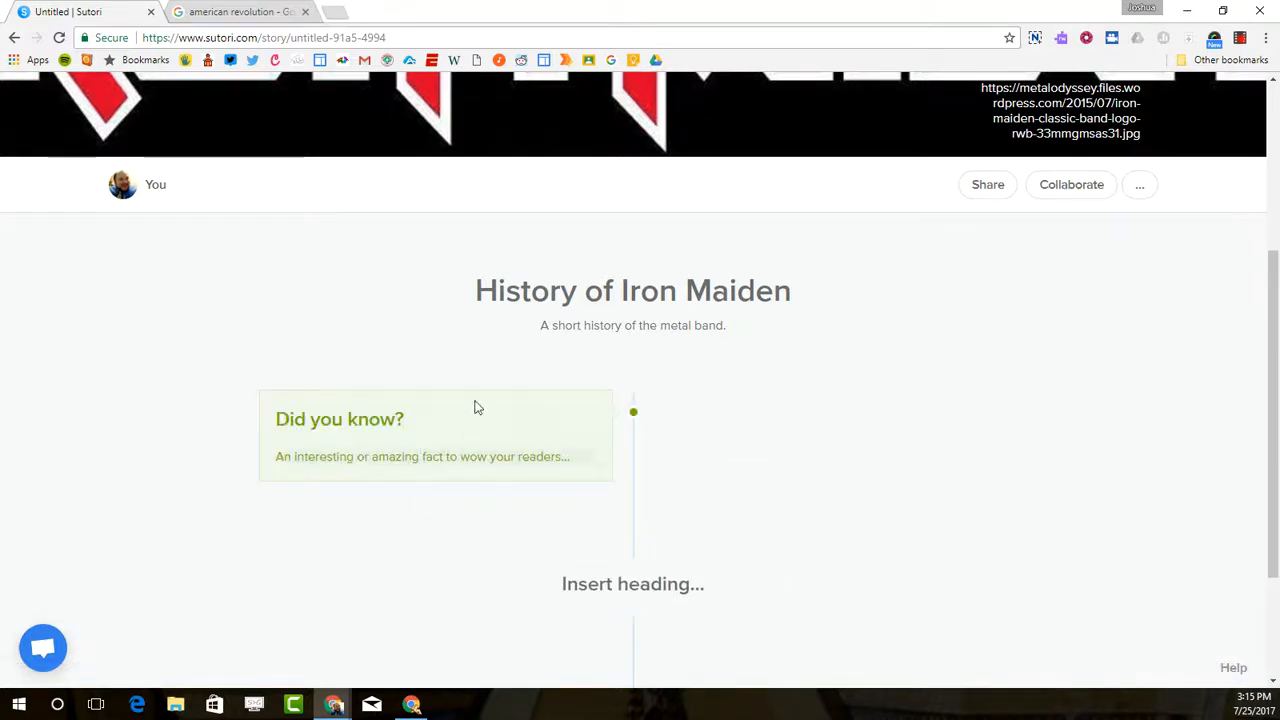
- Insert a multiple choice quiz above the "Did you know?" block and open the quiz for editing
{"action": "mouse_move", "coordinate": [640, 410]}
{"action": "left_click", "coordinate": [636, 400]}
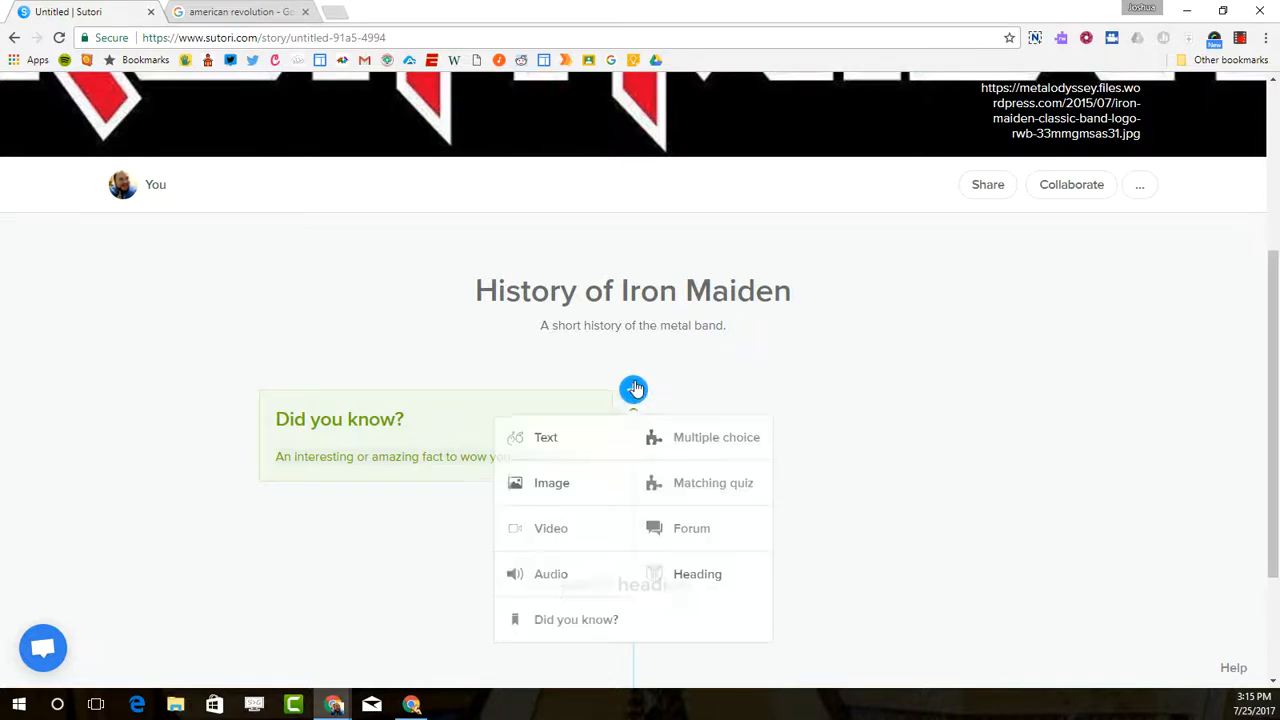
{"action": "left_click", "coordinate": [721, 440]}
{"action": "left_click", "coordinate": [748, 500]}
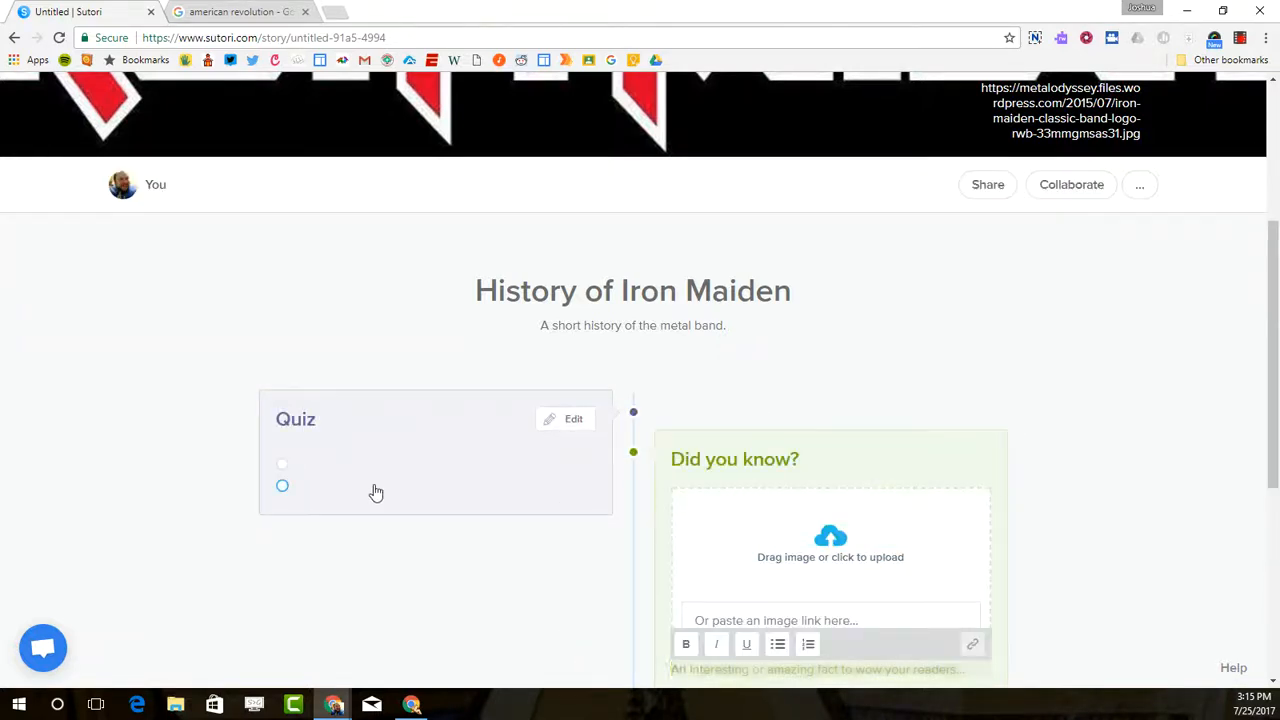
{"action": "left_click", "coordinate": [285, 484]}
{"action": "left_click", "coordinate": [563, 419]}
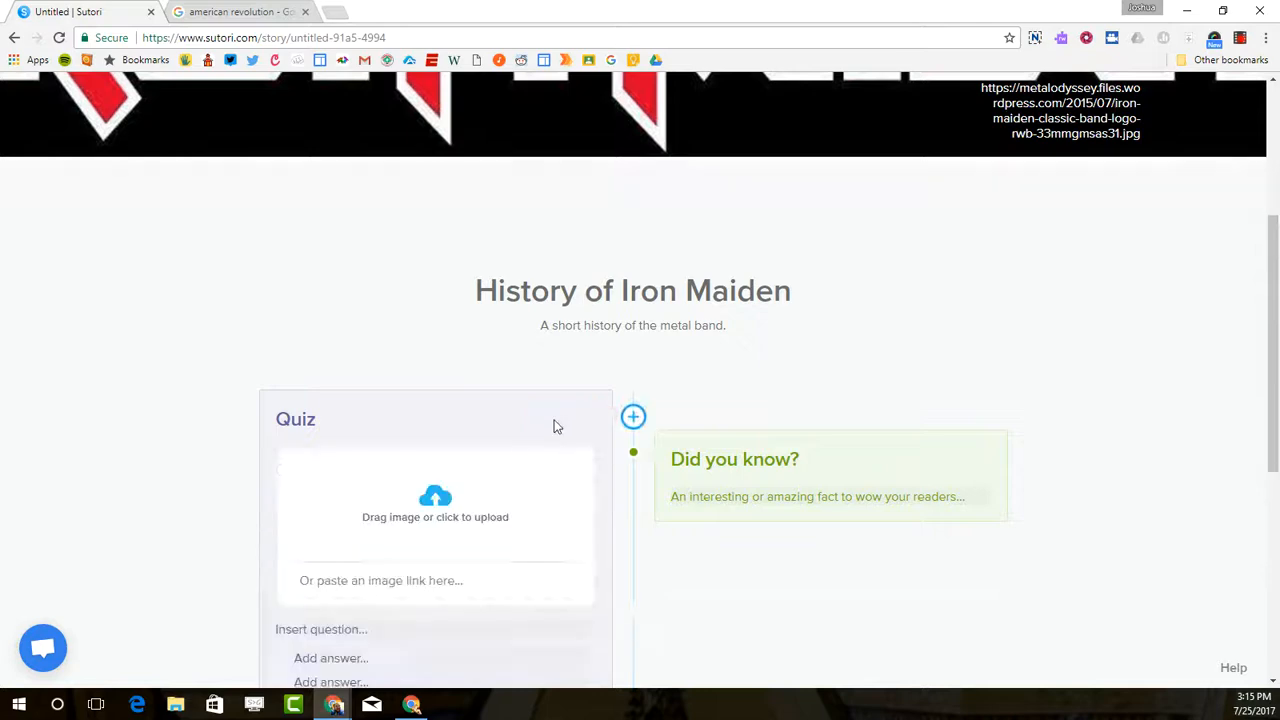
- Delete the empty quiz block from the timeline and confirm its removal
{"action": "scroll", "coordinate": [371, 588], "scroll_direction": "up", "scroll_amount": 3}
{"action": "scroll", "coordinate": [369, 588], "scroll_direction": "down", "scroll_amount": 4}
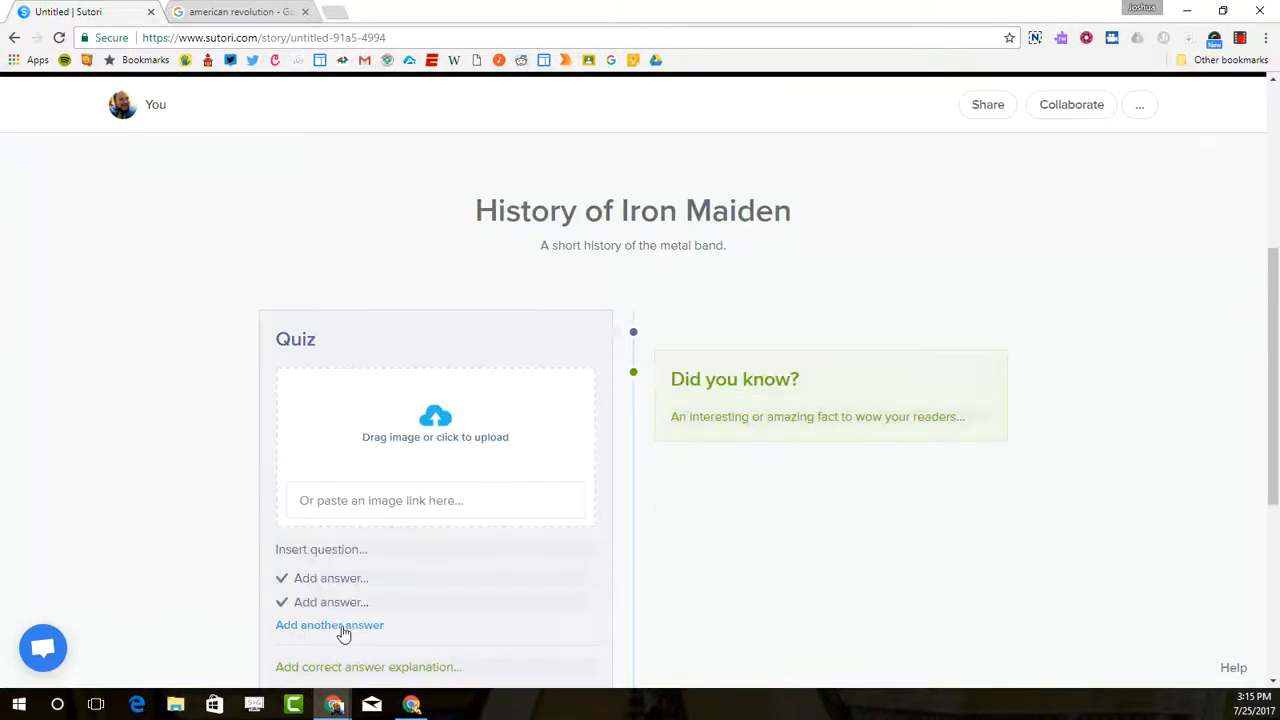
{"action": "scroll", "coordinate": [500, 386], "scroll_direction": "down", "scroll_amount": 3}
{"action": "scroll", "coordinate": [631, 543], "scroll_direction": "up", "scroll_amount": 1}
{"action": "left_click", "coordinate": [581, 573]}
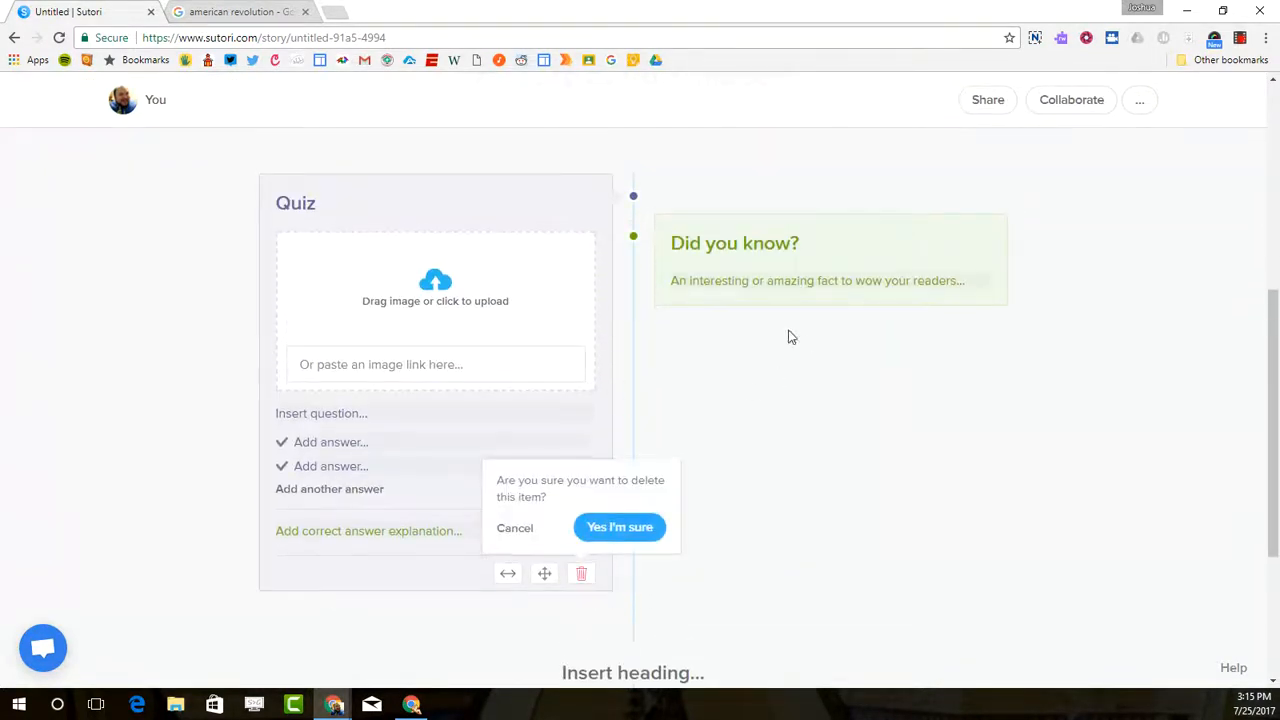
{"action": "left_click", "coordinate": [605, 527]}
- Insert a forum block above the "Did you know?" block and open its discussion question for editing
{"action": "scroll", "coordinate": [738, 365], "scroll_direction": "up", "scroll_amount": 1}
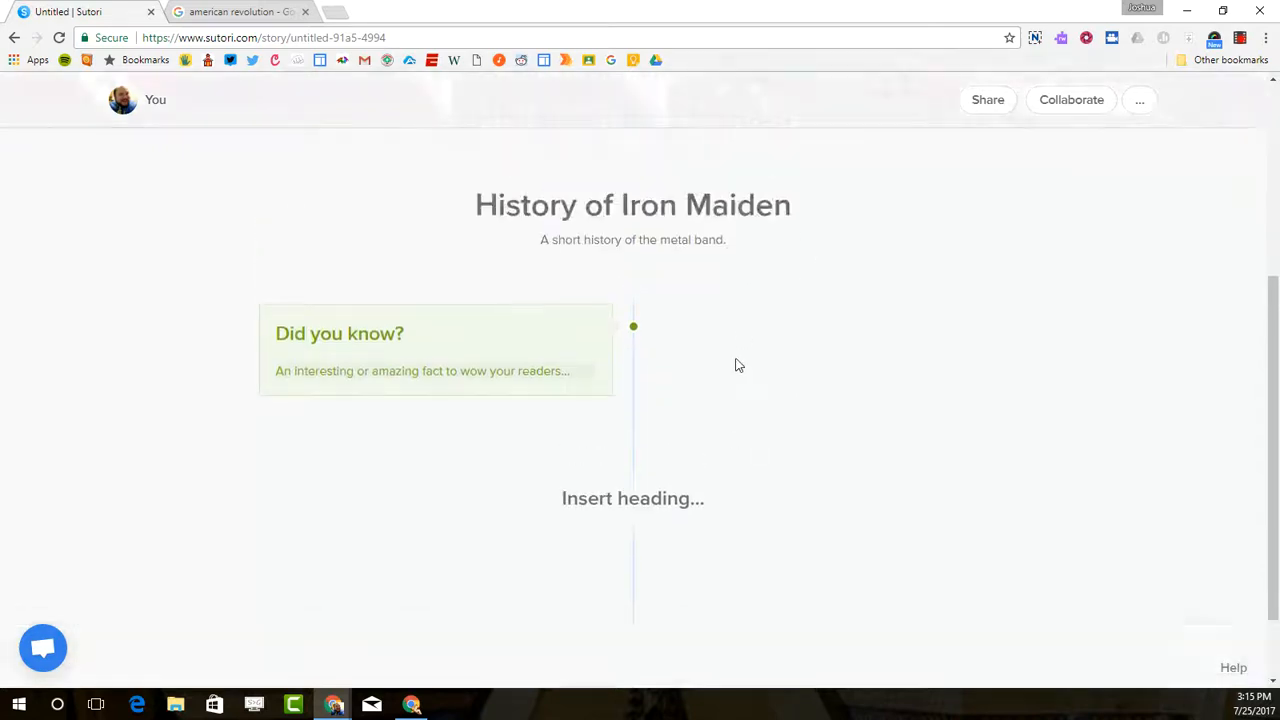
{"action": "scroll", "coordinate": [738, 365], "scroll_direction": "up", "scroll_amount": 1}
{"action": "left_click", "coordinate": [633, 368]}
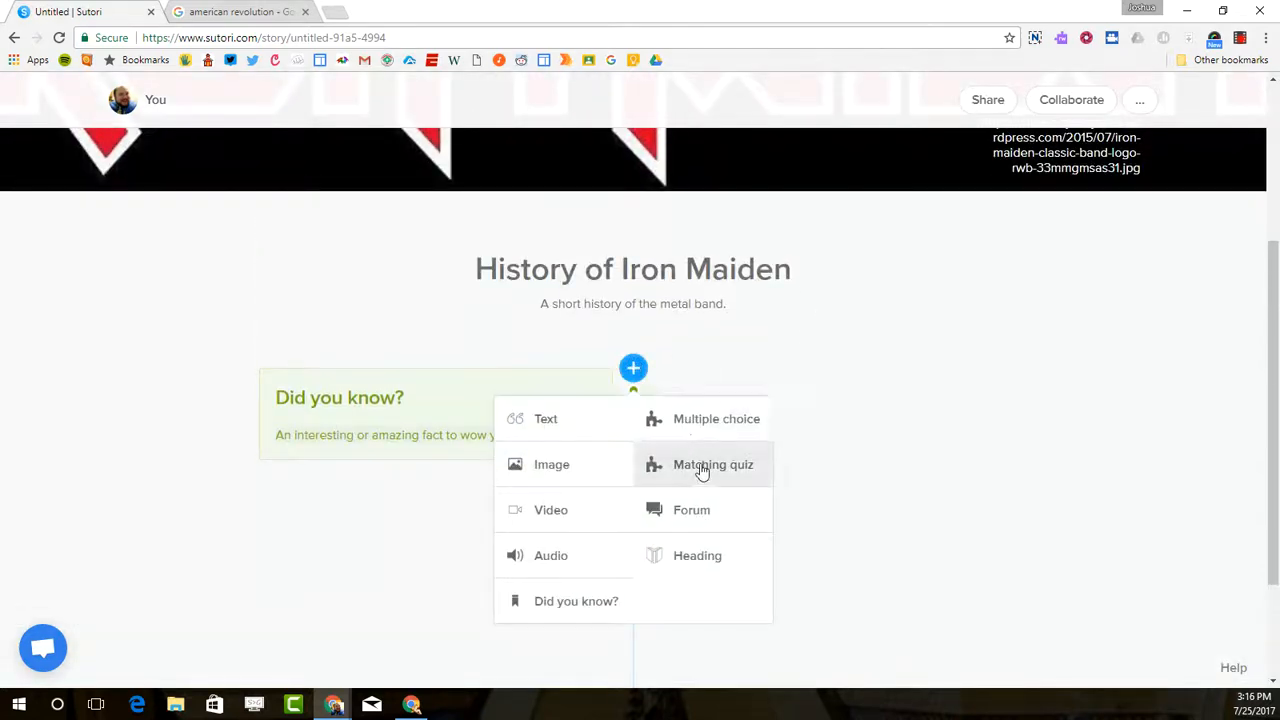
{"action": "left_click", "coordinate": [697, 514]}
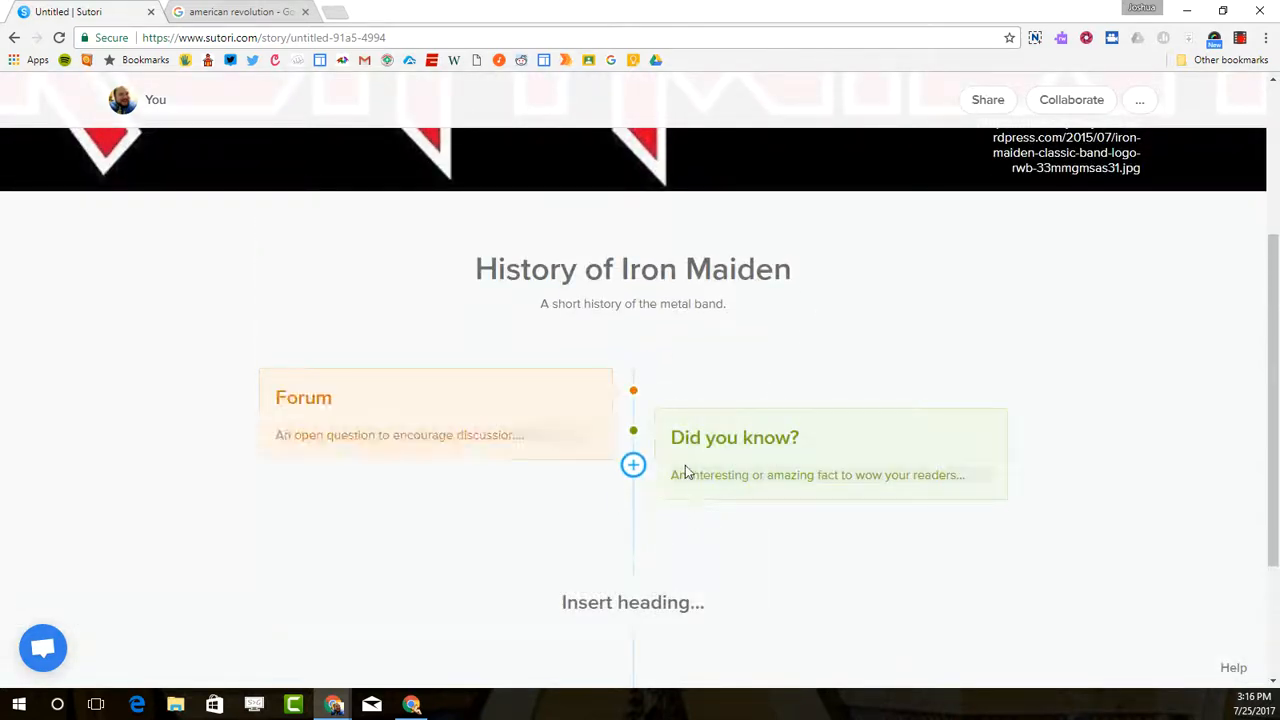
{"action": "left_click", "coordinate": [482, 435]}
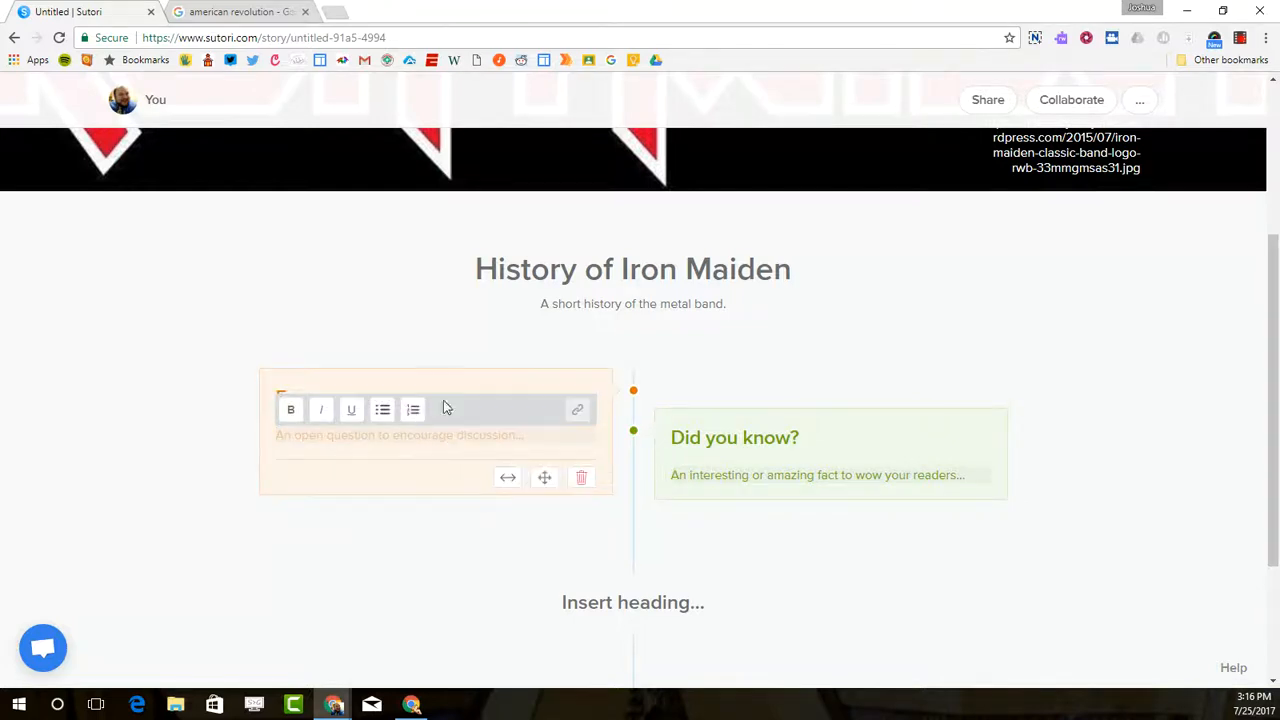
{"action": "left_click", "coordinate": [806, 362]}
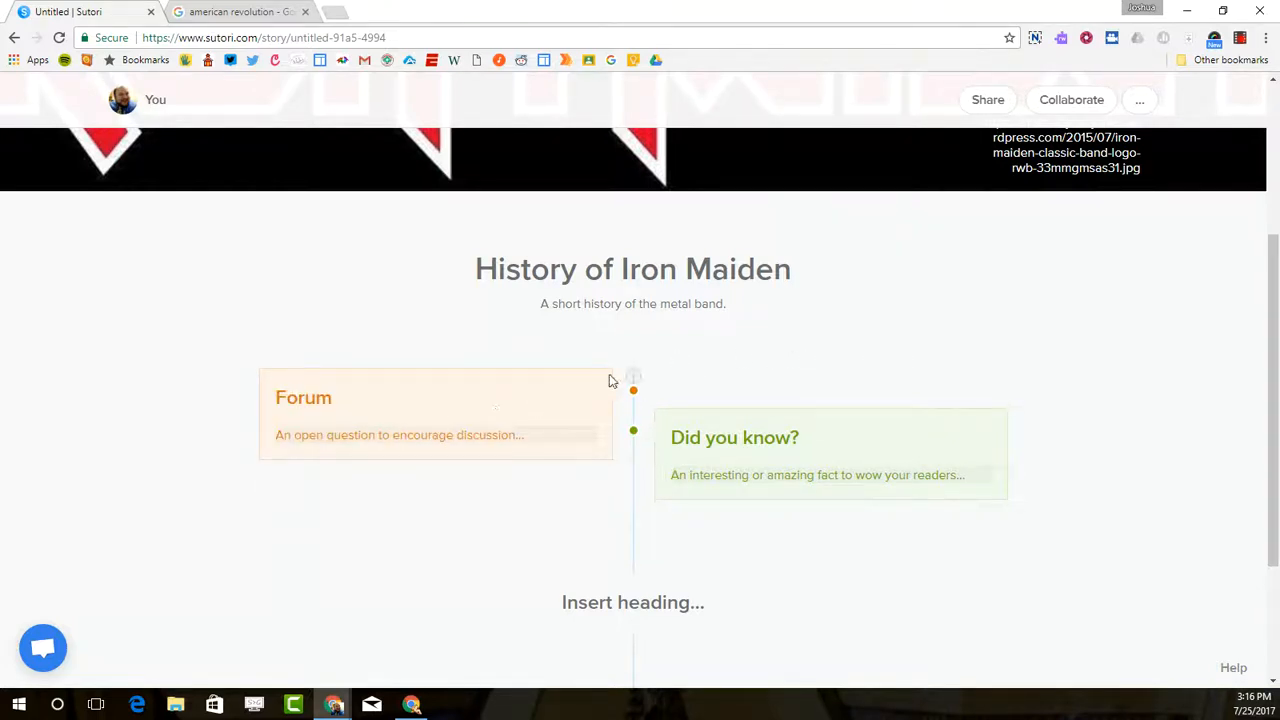
- Delete the empty forum block from the timeline and confirm its removal
{"action": "mouse_move", "coordinate": [526, 403]}
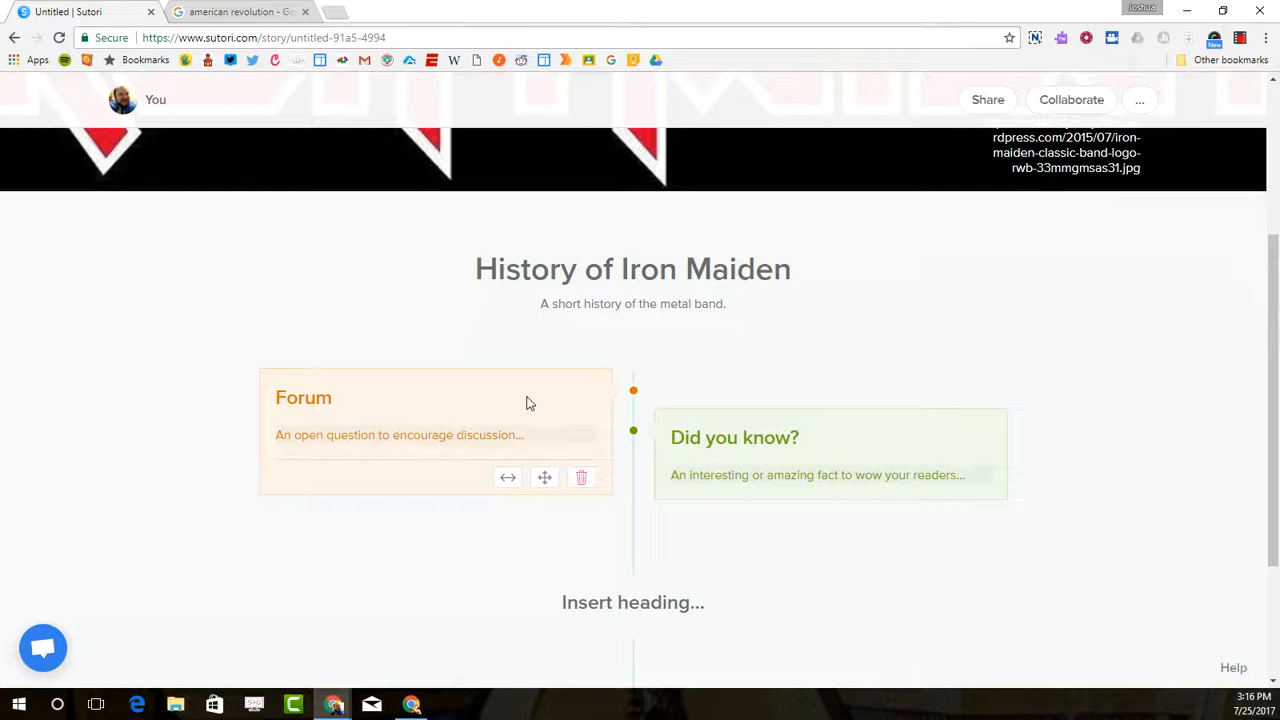
{"action": "left_click", "coordinate": [580, 490]}
{"action": "left_click", "coordinate": [621, 429]}
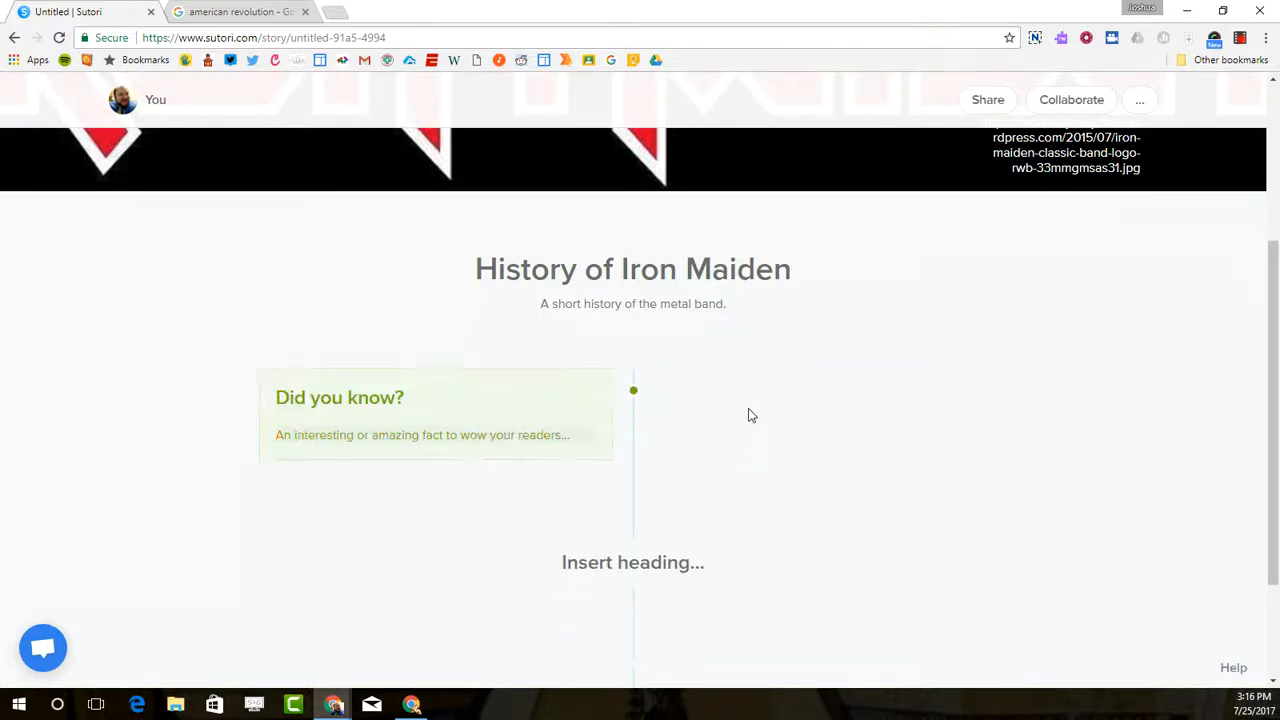
- Delete the empty "Did you know?" block from the timeline and confirm its removal
{"action": "left_click", "coordinate": [552, 406]}
{"action": "left_click", "coordinate": [581, 650]}
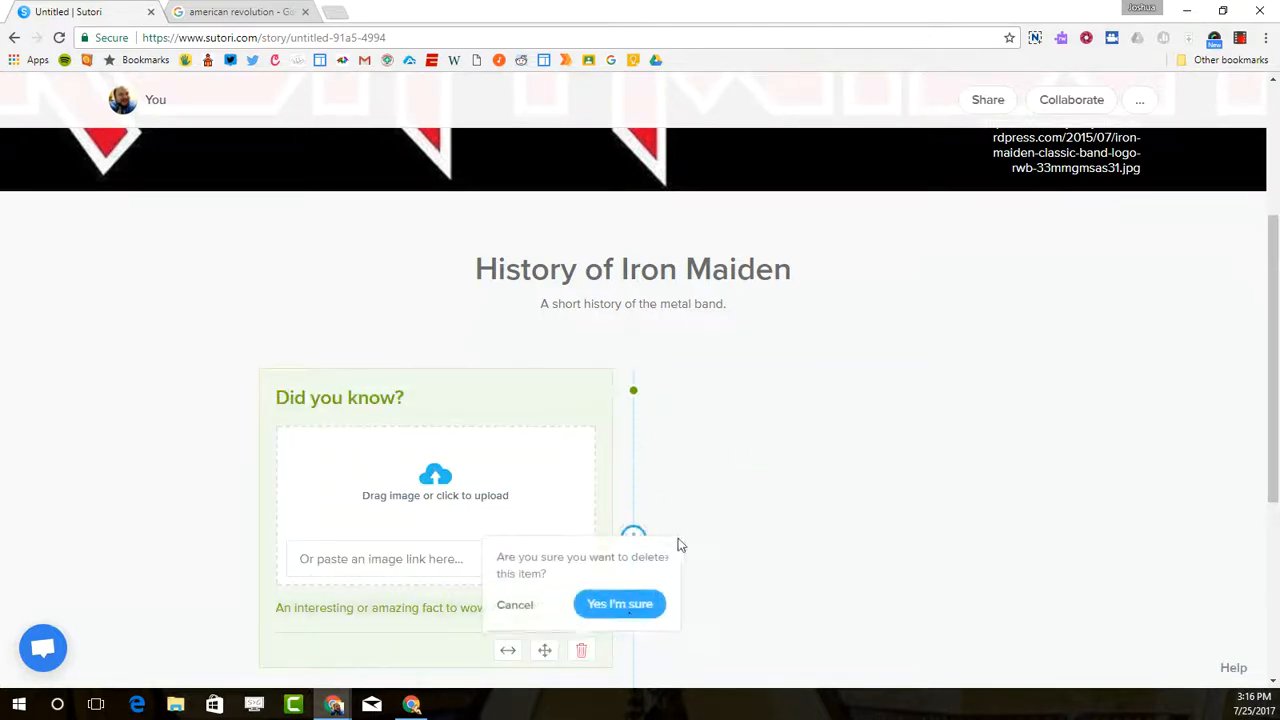
{"action": "left_click", "coordinate": [620, 604]}
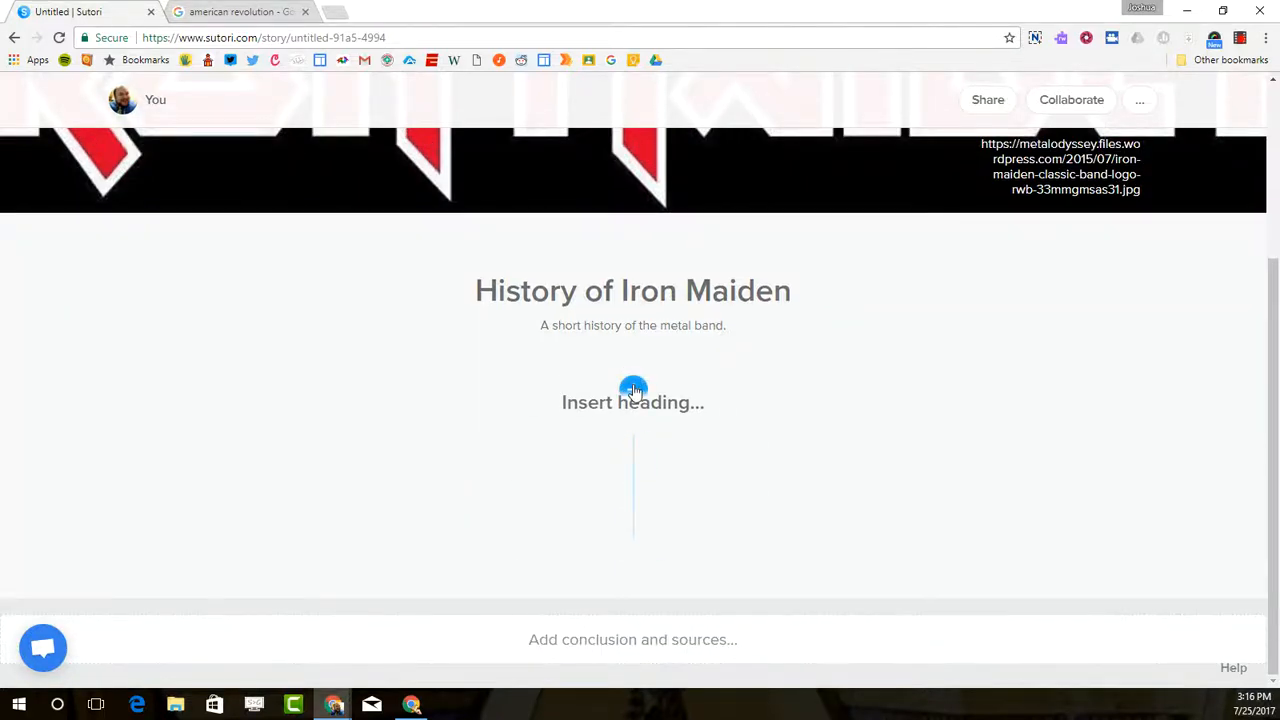
- Fill in the empty timeline heading below the introduction as "The Beginning"
{"action": "left_click", "coordinate": [633, 390]}
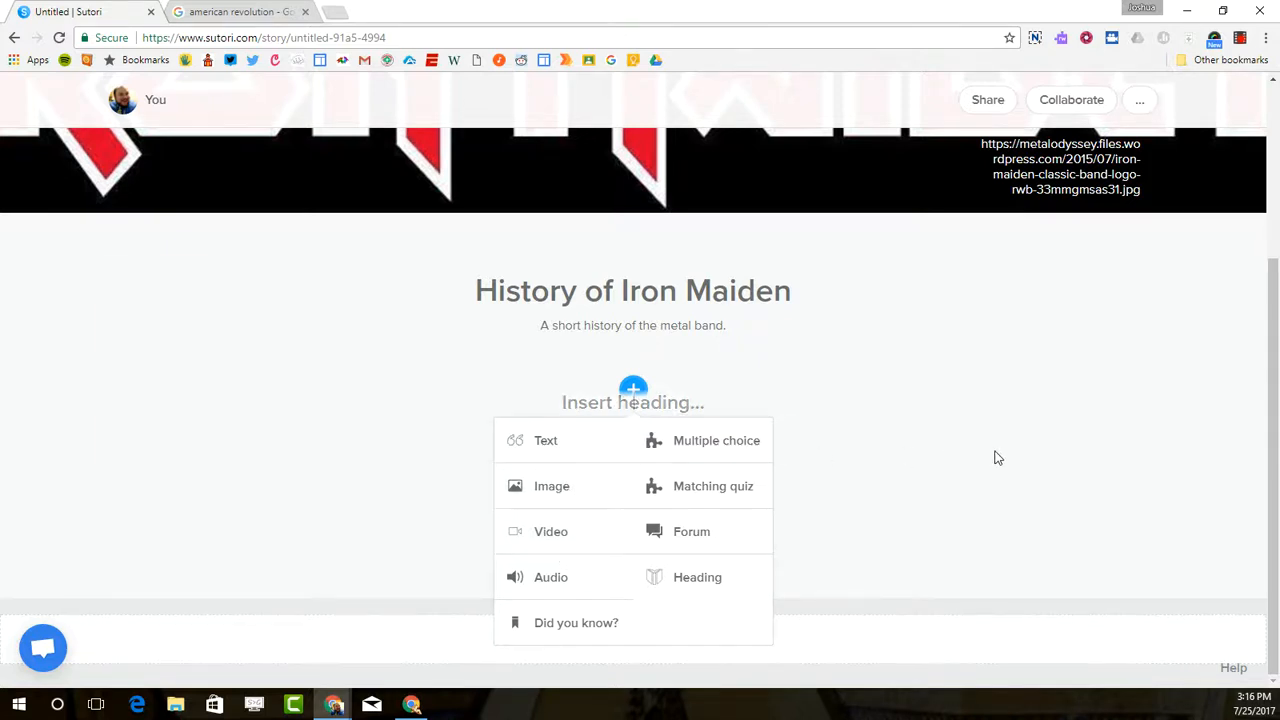
{"action": "left_click", "coordinate": [634, 404]}
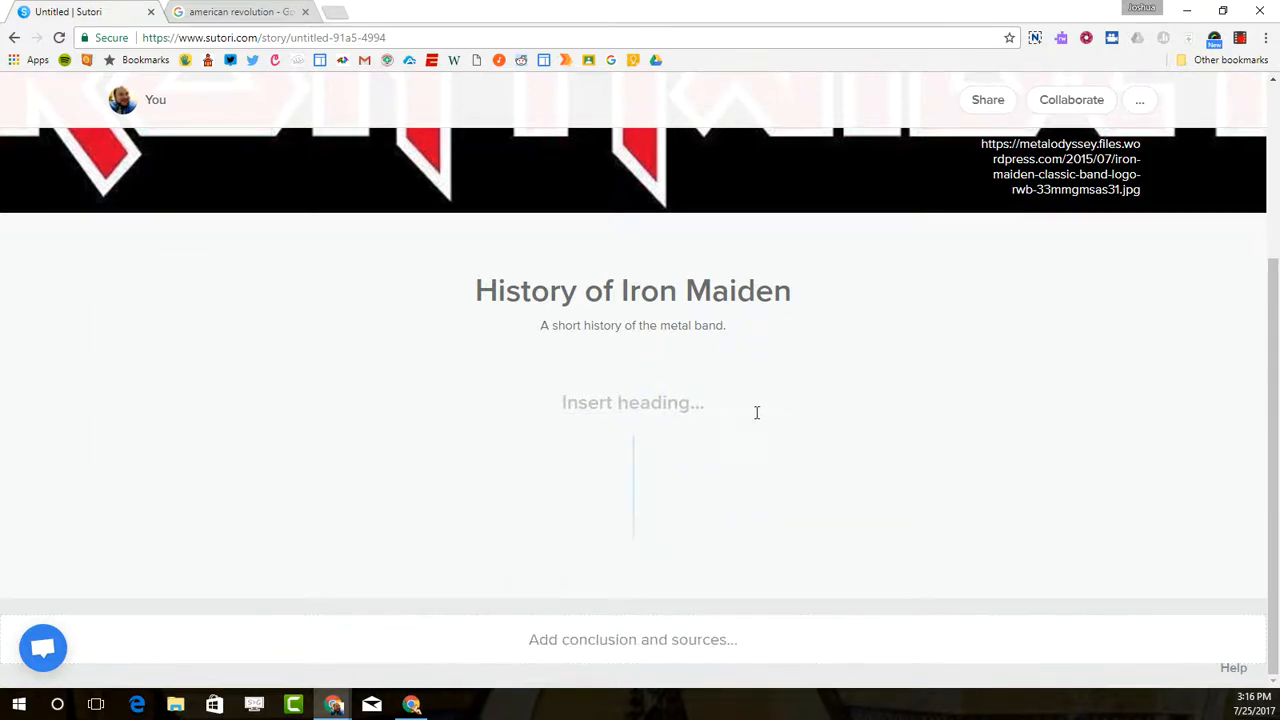
{"action": "type", "text": "A his"}
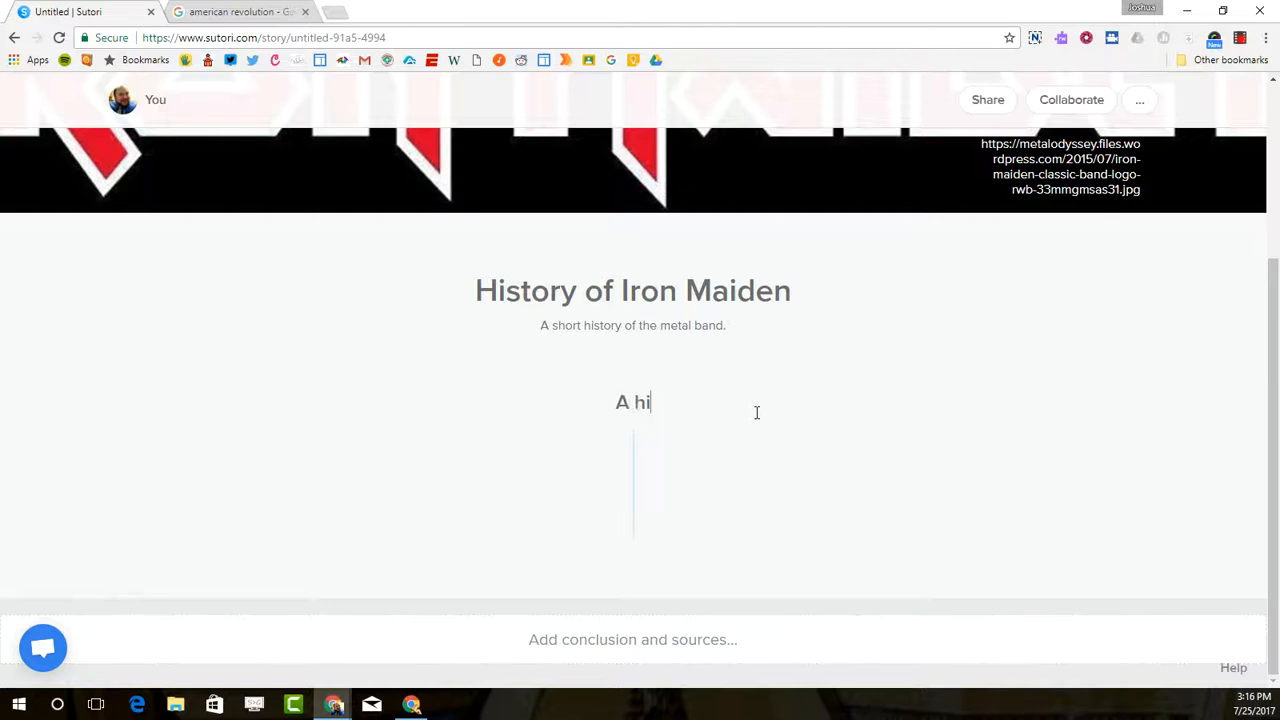
{"action": "key", "text": "BackSpace"}
{"action": "key", "text": "BackSpace"}
{"action": "key", "text": "BackSpace"}
{"action": "key", "text": "BackSpace"}
{"action": "key", "text": "BackSpace"}
{"action": "type", "text": "The Beginning"}
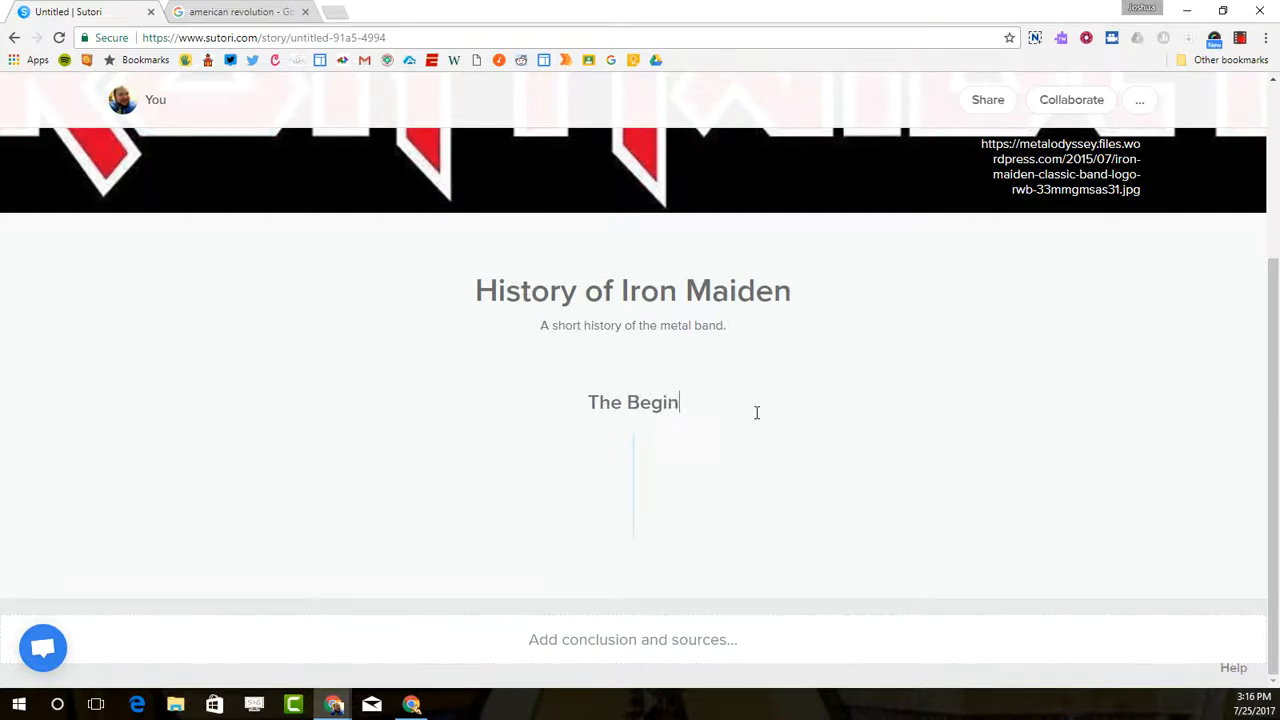
- Add a text block under "The Beginning" reading "The band Iron Maiden was formed in 1975 by bassist Steve Harris."
{"action": "mouse_move", "coordinate": [634, 443]}
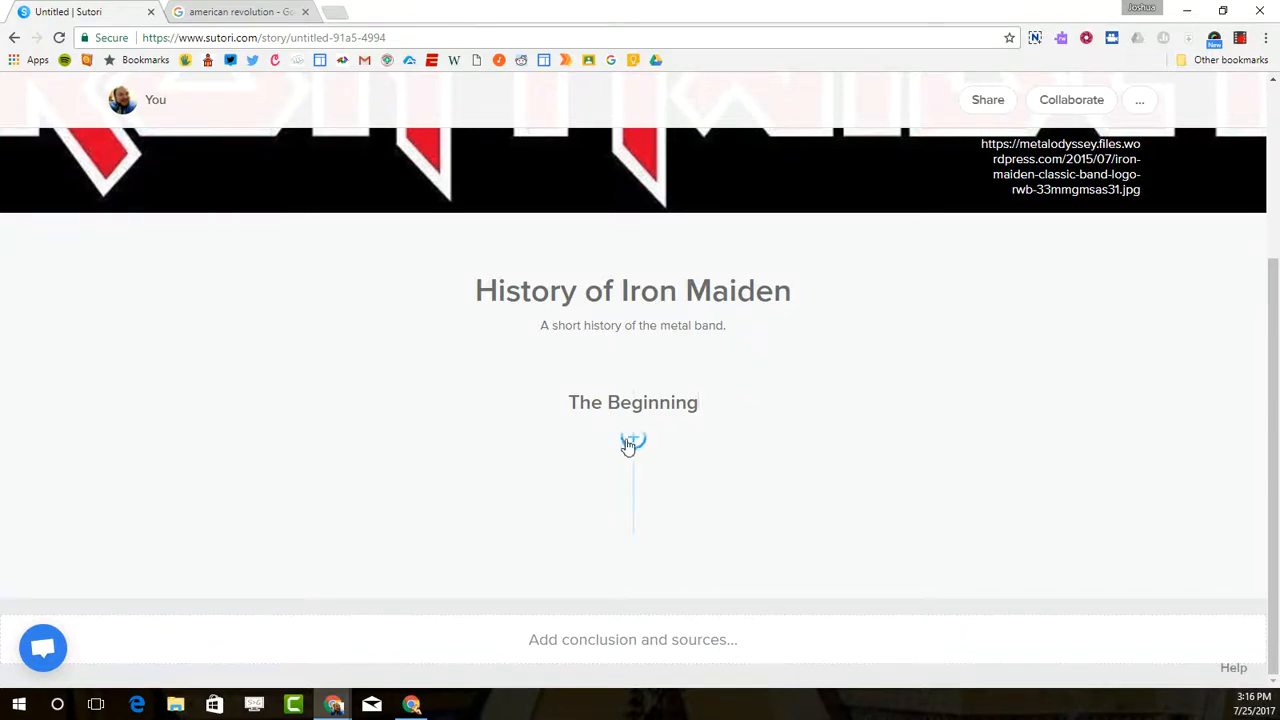
{"action": "left_click", "coordinate": [633, 450]}
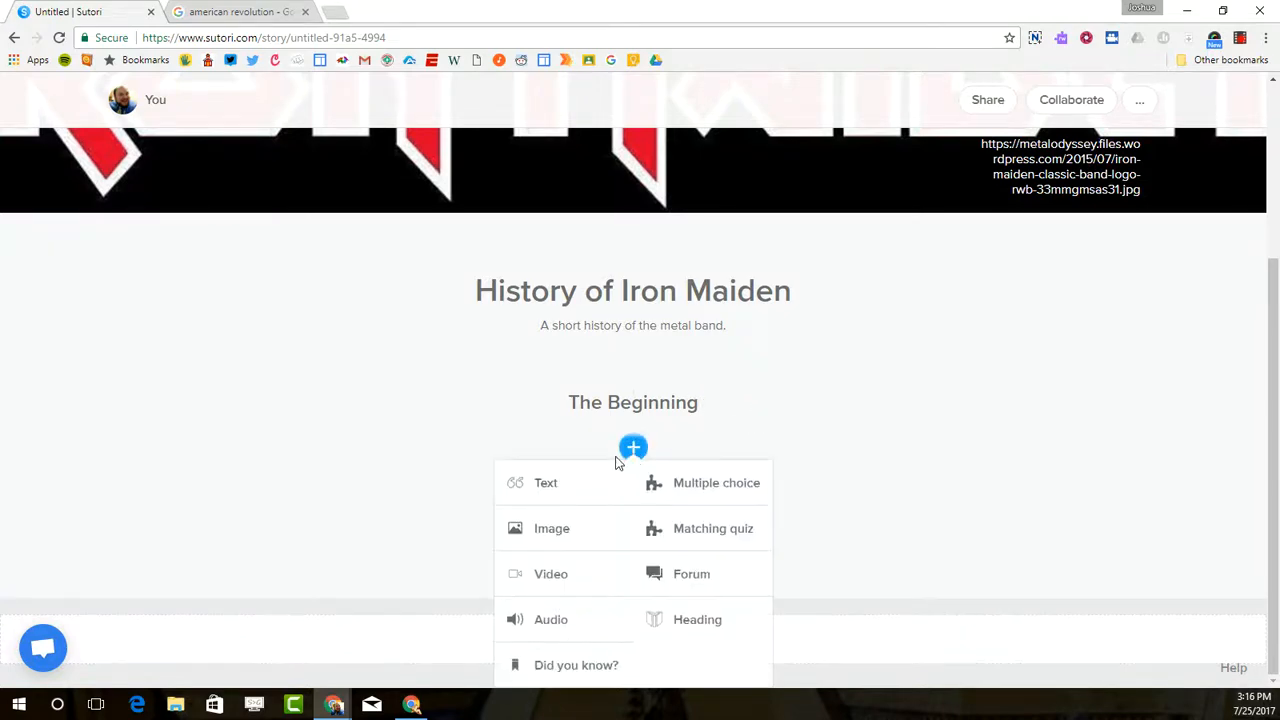
{"action": "left_click", "coordinate": [552, 484]}
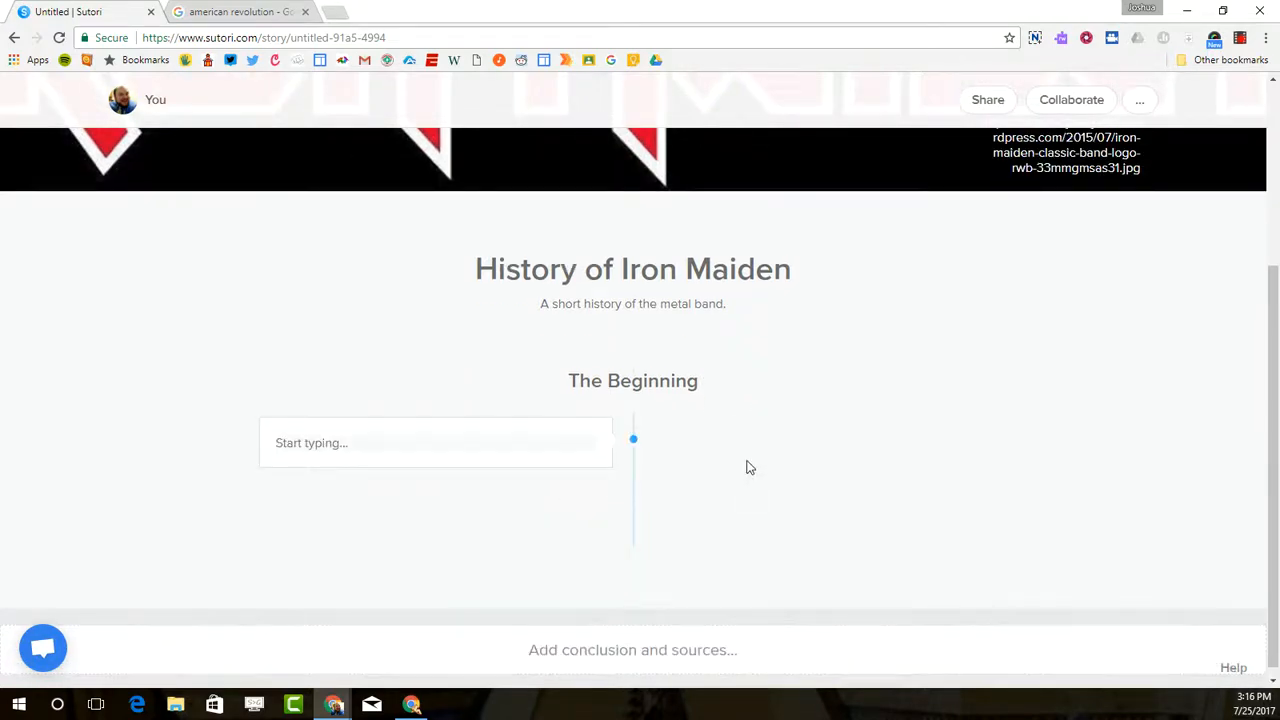
{"action": "left_click", "coordinate": [445, 430]}
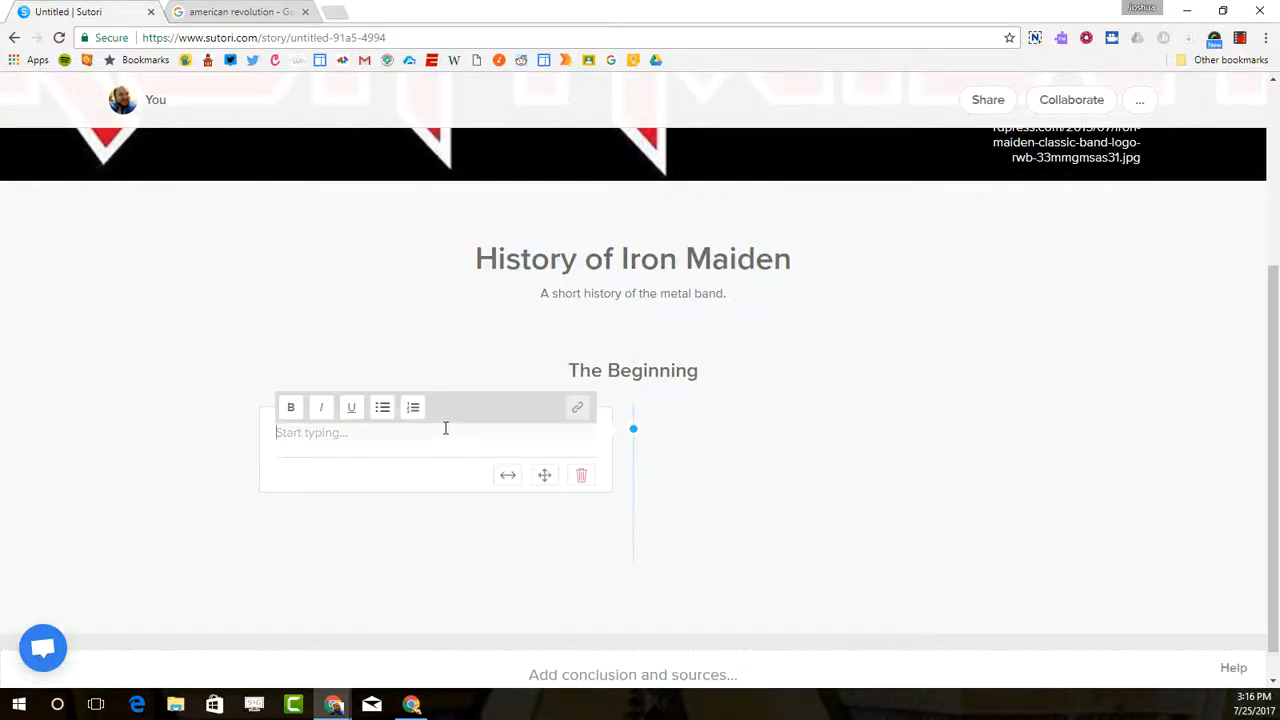
{"action": "type", "text": "The band Iron Maiden was formed in 1975 by b"}
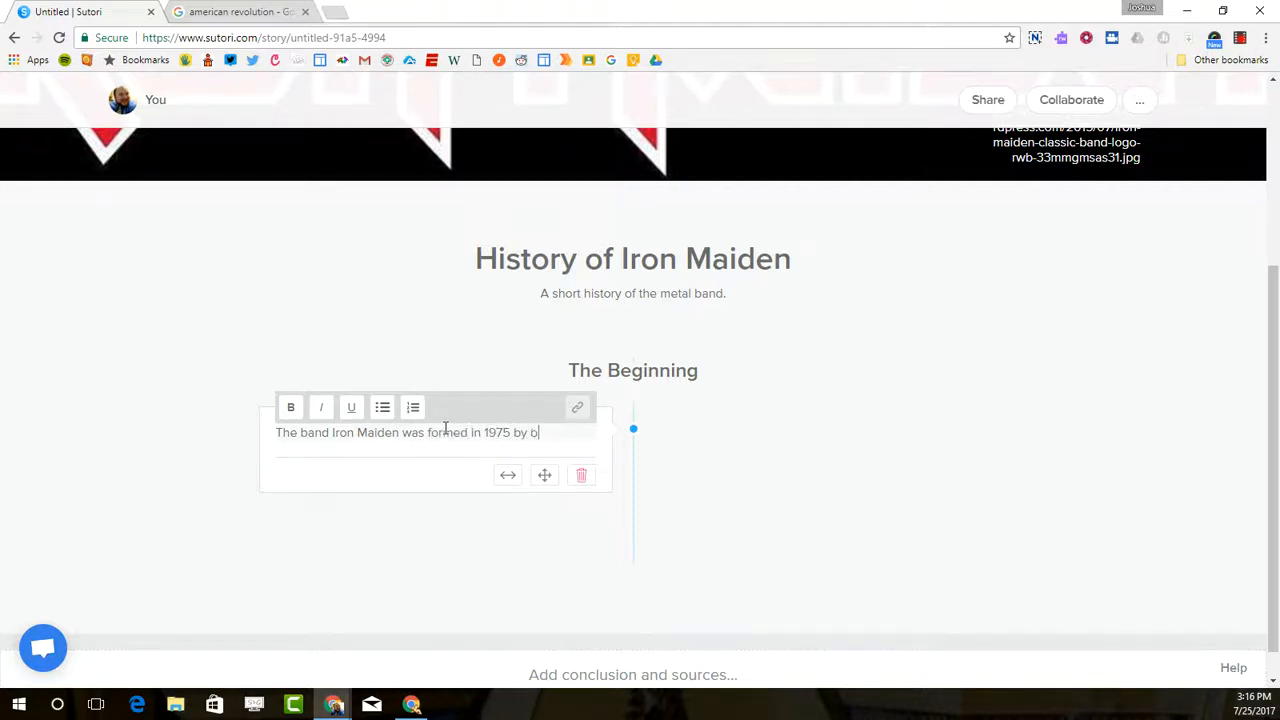
{"action": "type", "text": "Steve Harris."}
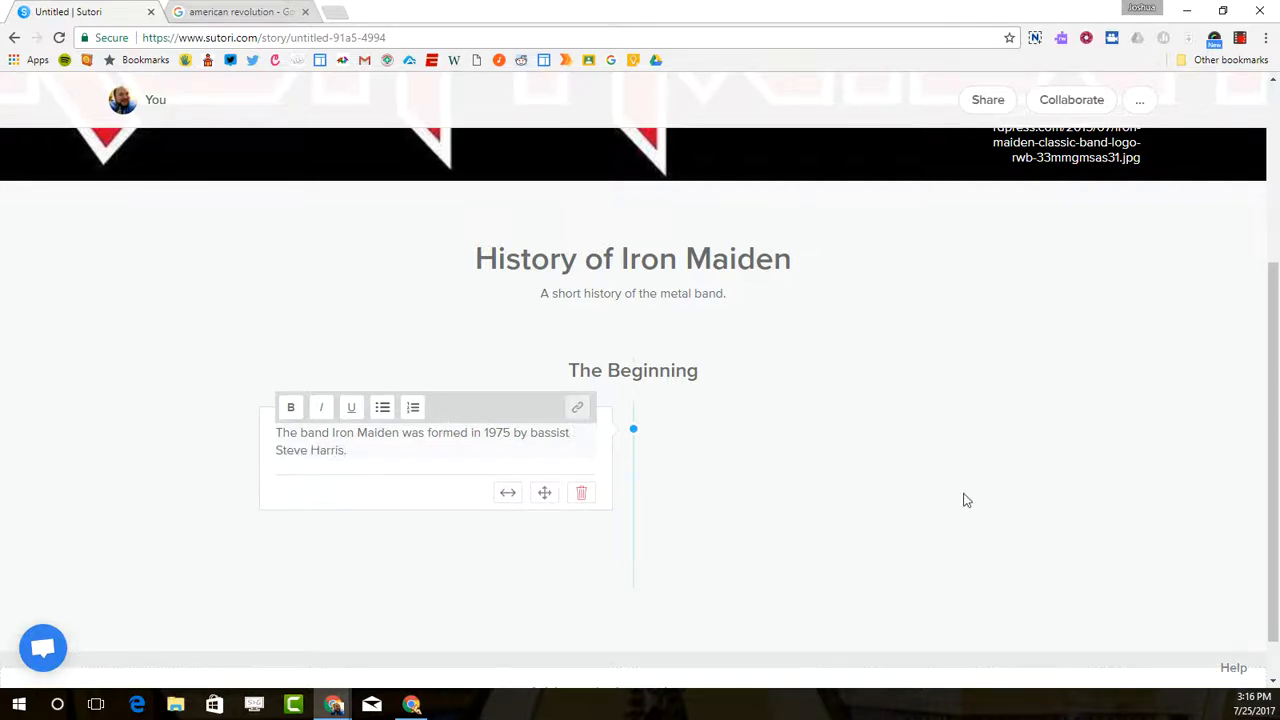
{"action": "left_click", "coordinate": [966, 500]}
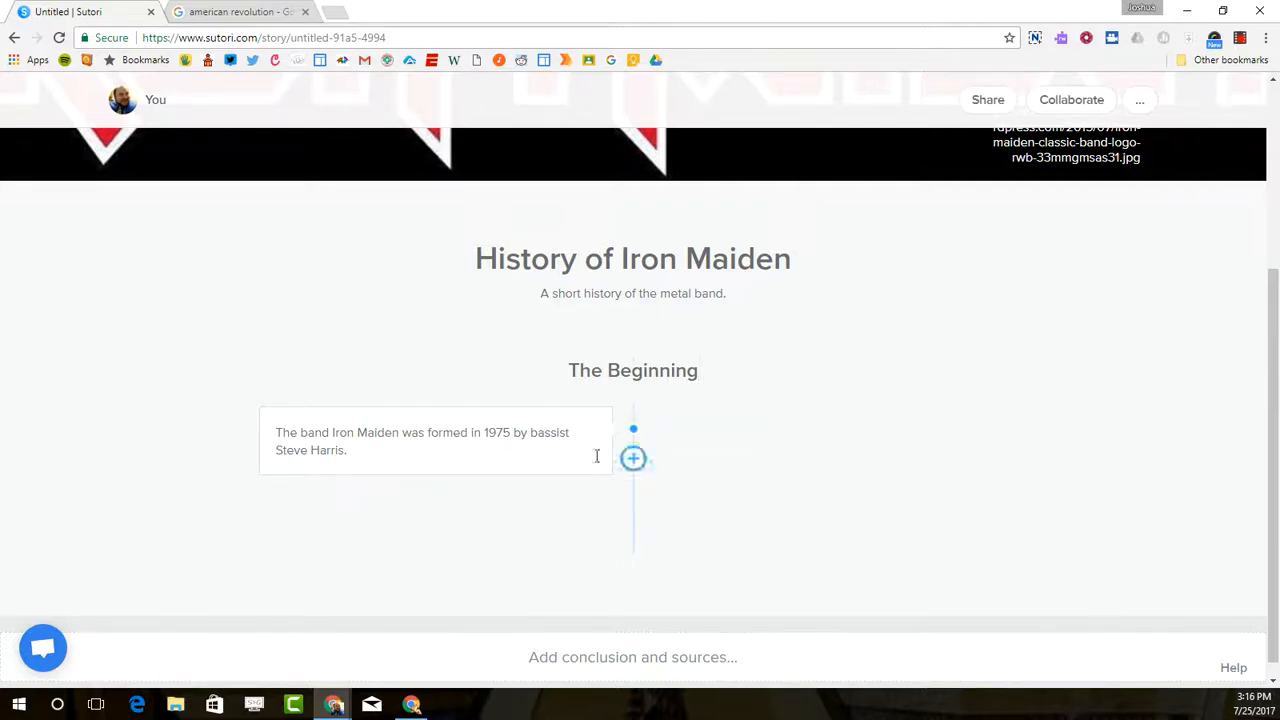
- Add an image block beside the founding text, upload the bassist photo into it and open the photo enlarged
{"action": "left_click", "coordinate": [633, 432]}
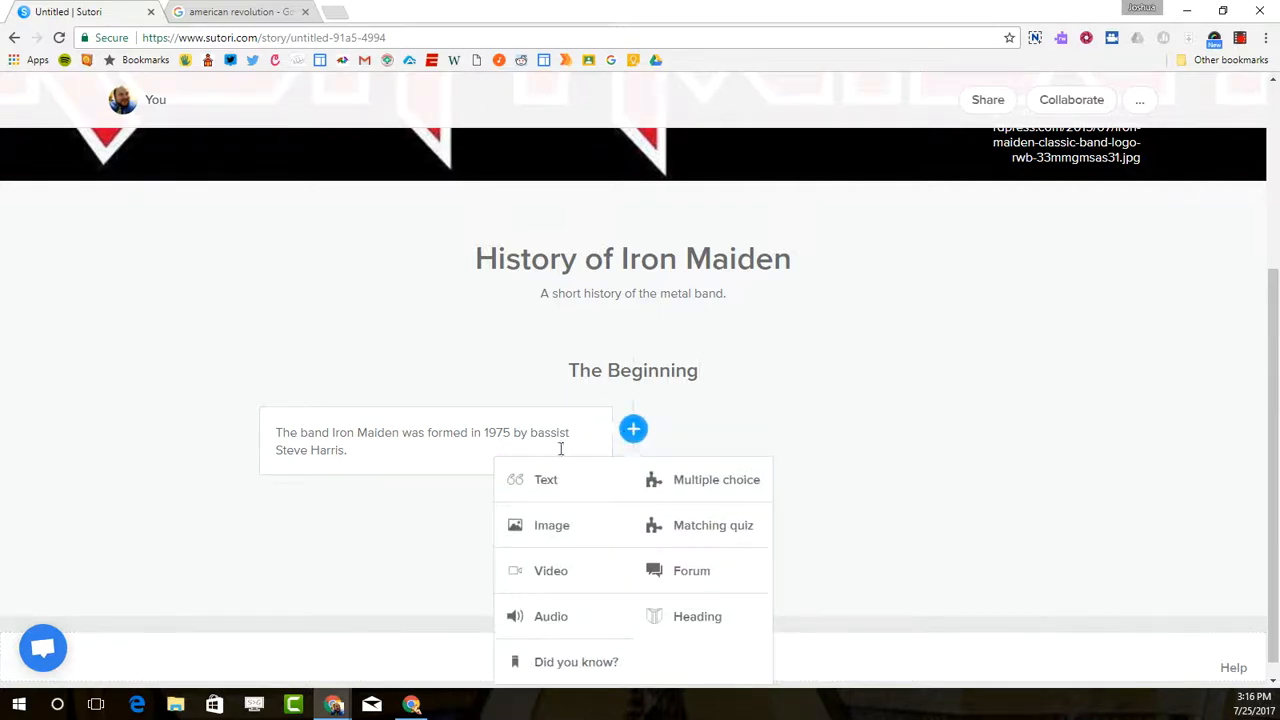
{"action": "left_click", "coordinate": [545, 528]}
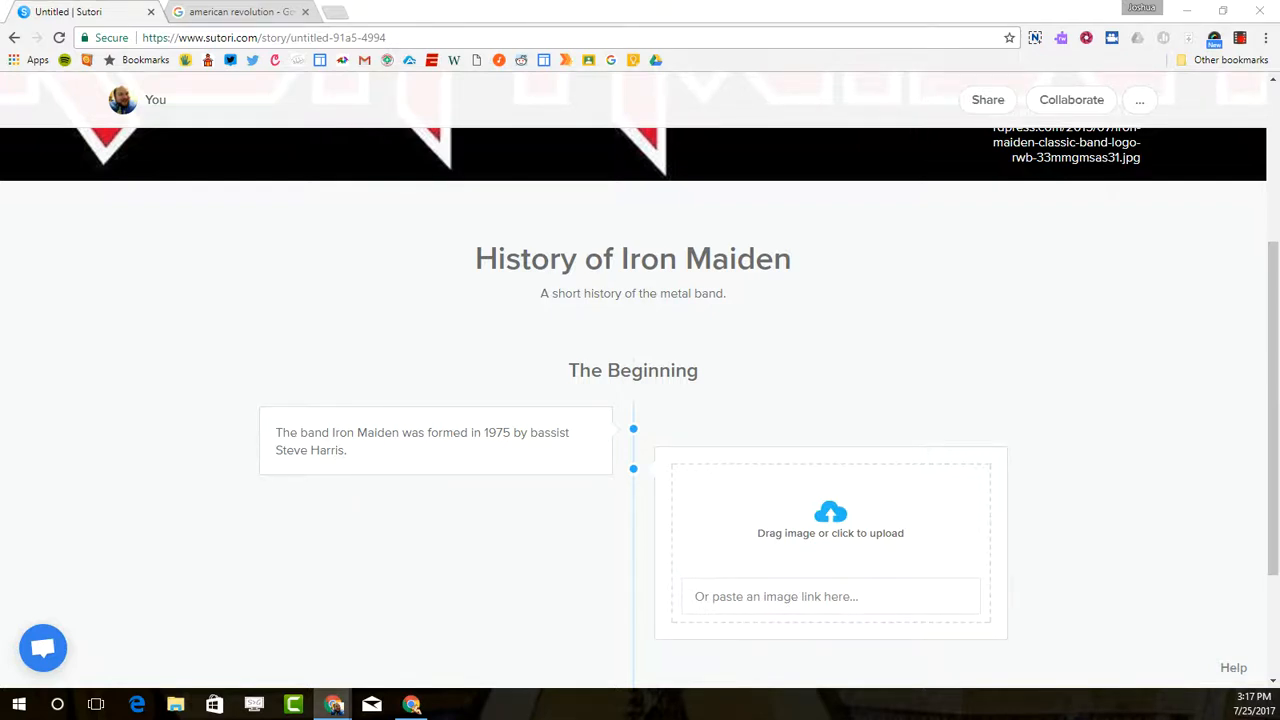
{"action": "left_click_drag", "start_coordinate": [1278, 480], "coordinate": [867, 535]}
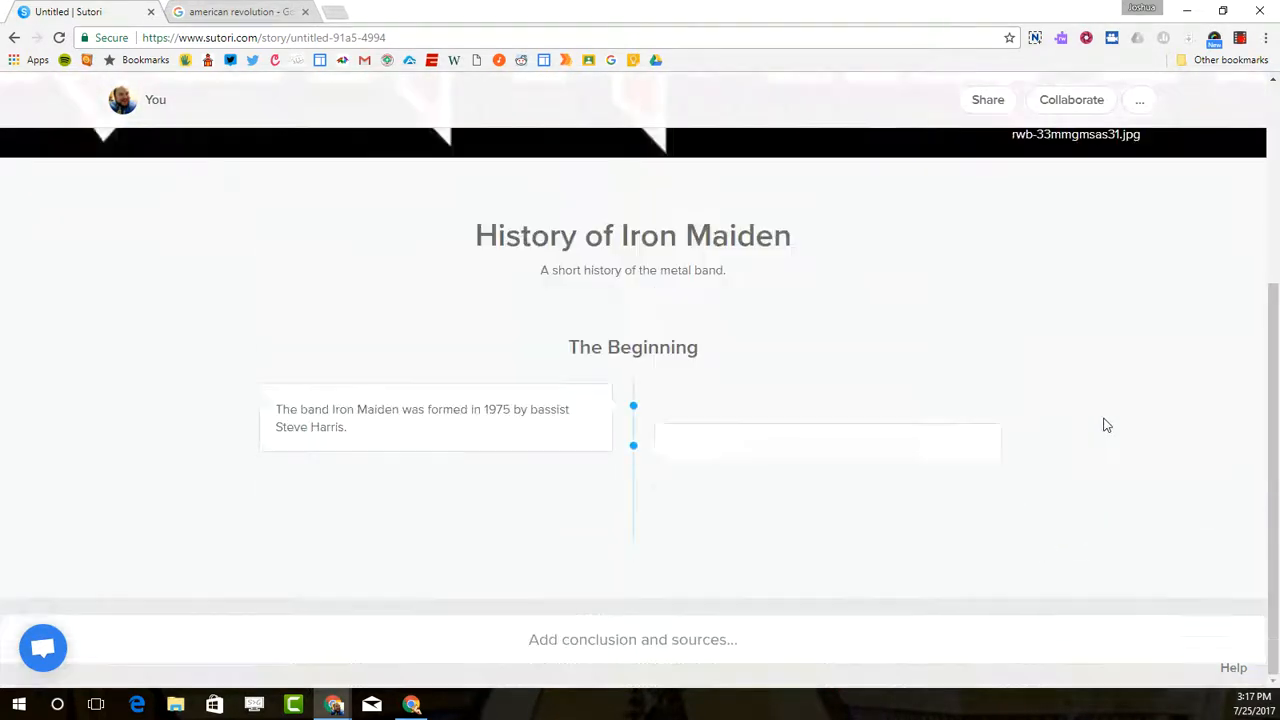
{"action": "scroll", "coordinate": [1106, 425], "scroll_direction": "down", "scroll_amount": 2}
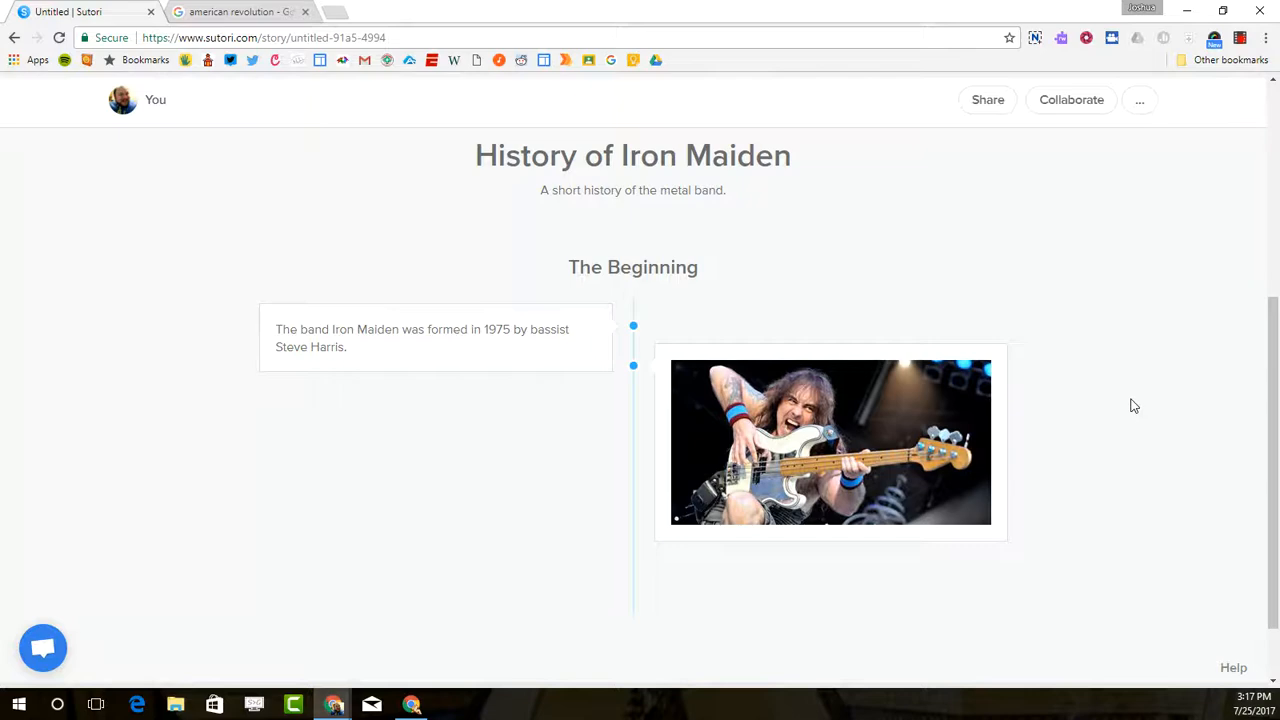
{"action": "left_click", "coordinate": [852, 448]}
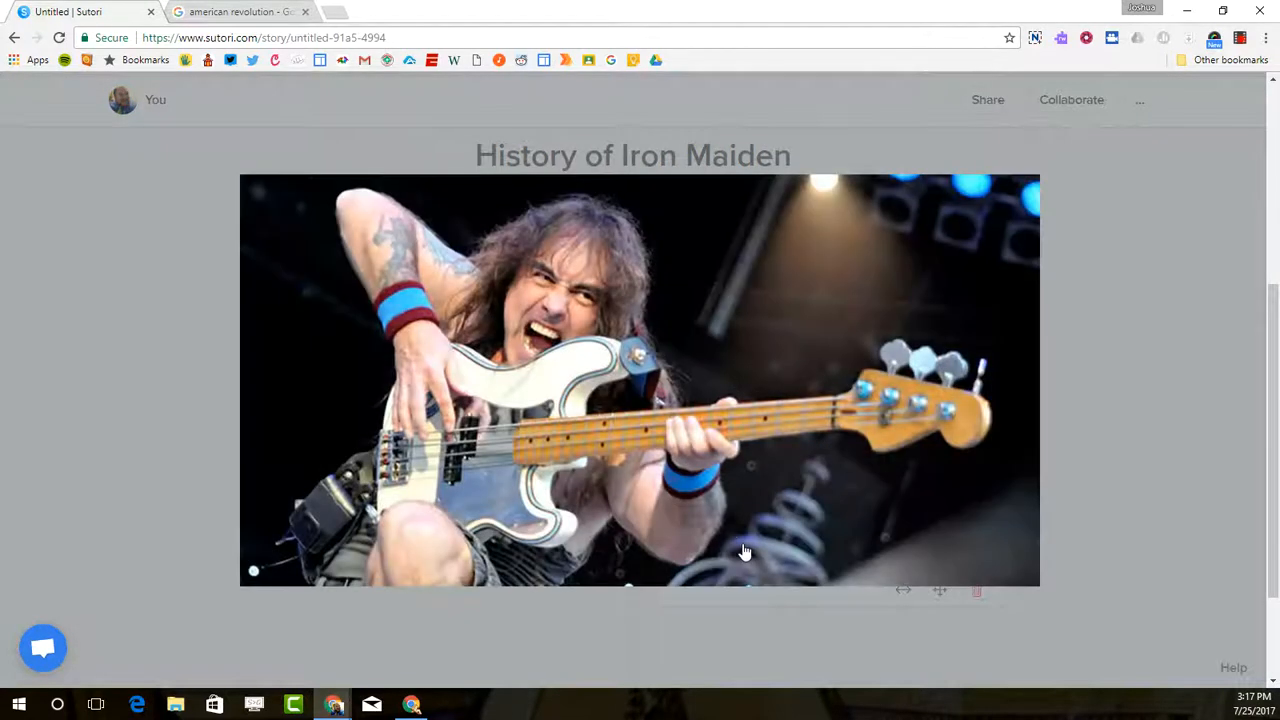
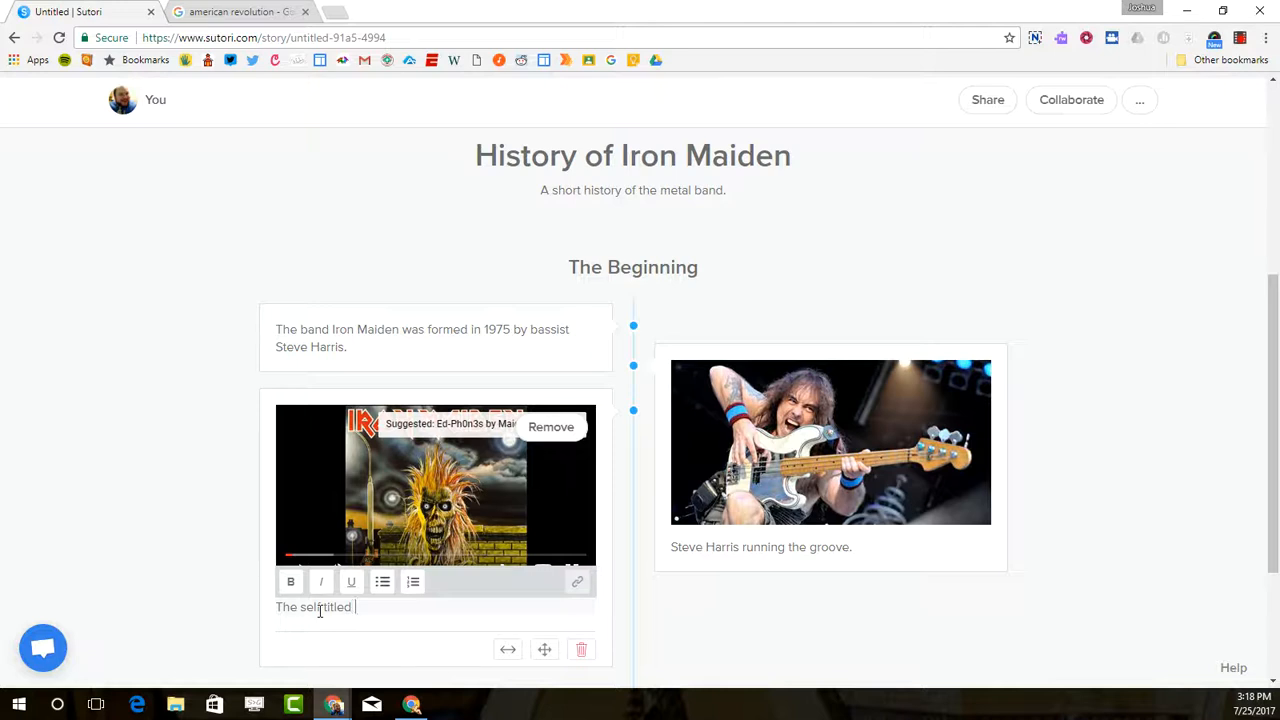
- Continue the video caption with "tune, Iron Maiden" and italicize the song title
{"action": "type", "text": "tune, Iron"}
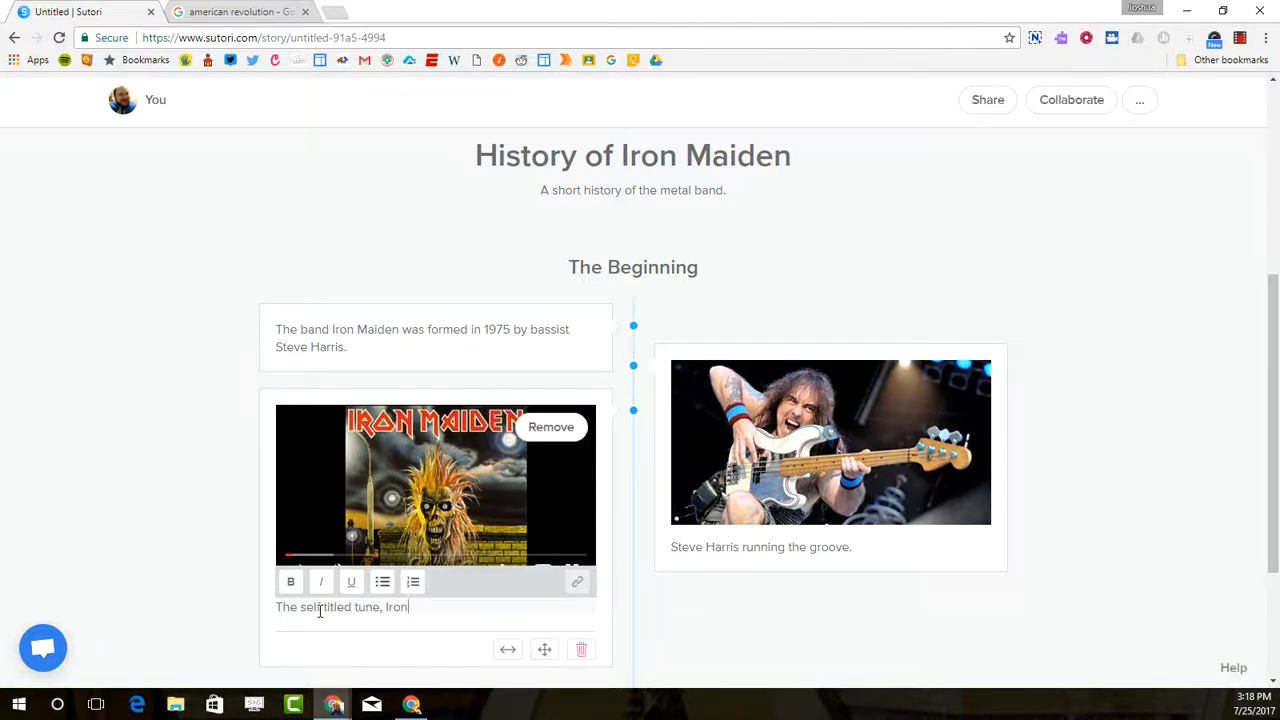
{"action": "type", "text": " Maiden"}
{"action": "left_click_drag", "start_coordinate": [452, 607], "coordinate": [385, 607]}
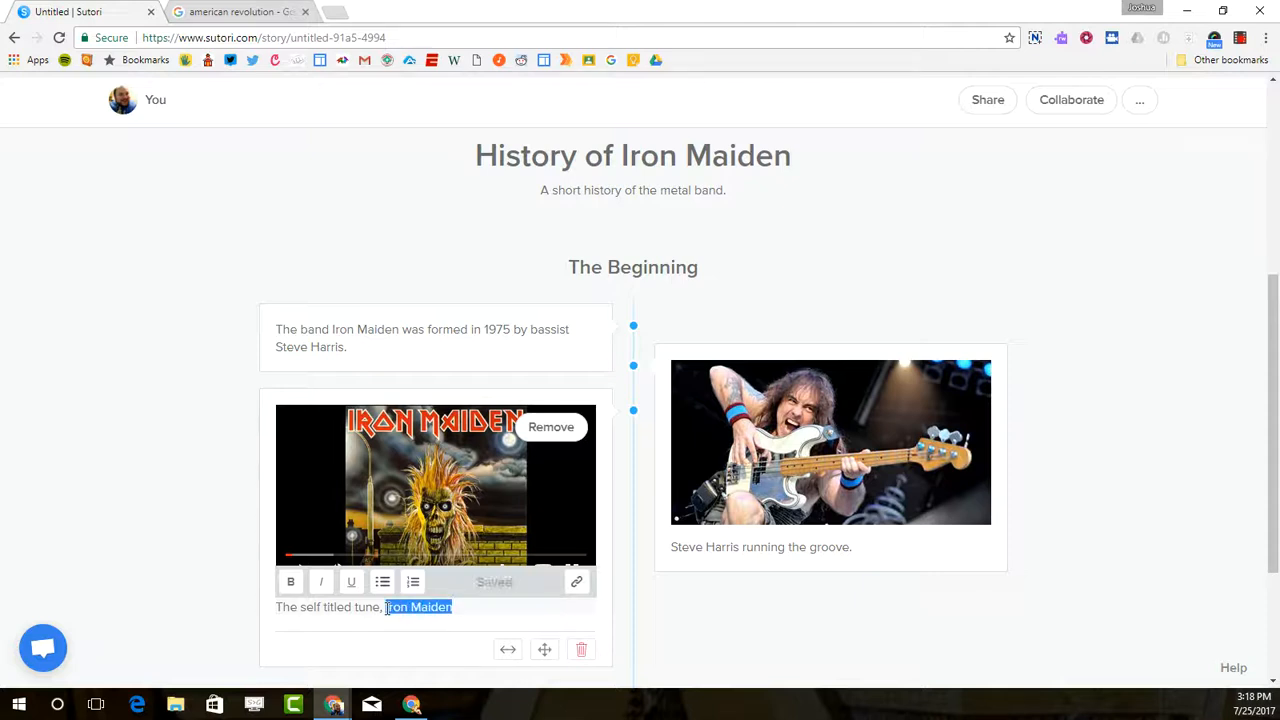
{"action": "left_click", "coordinate": [319, 582]}
{"action": "left_click", "coordinate": [471, 607]}
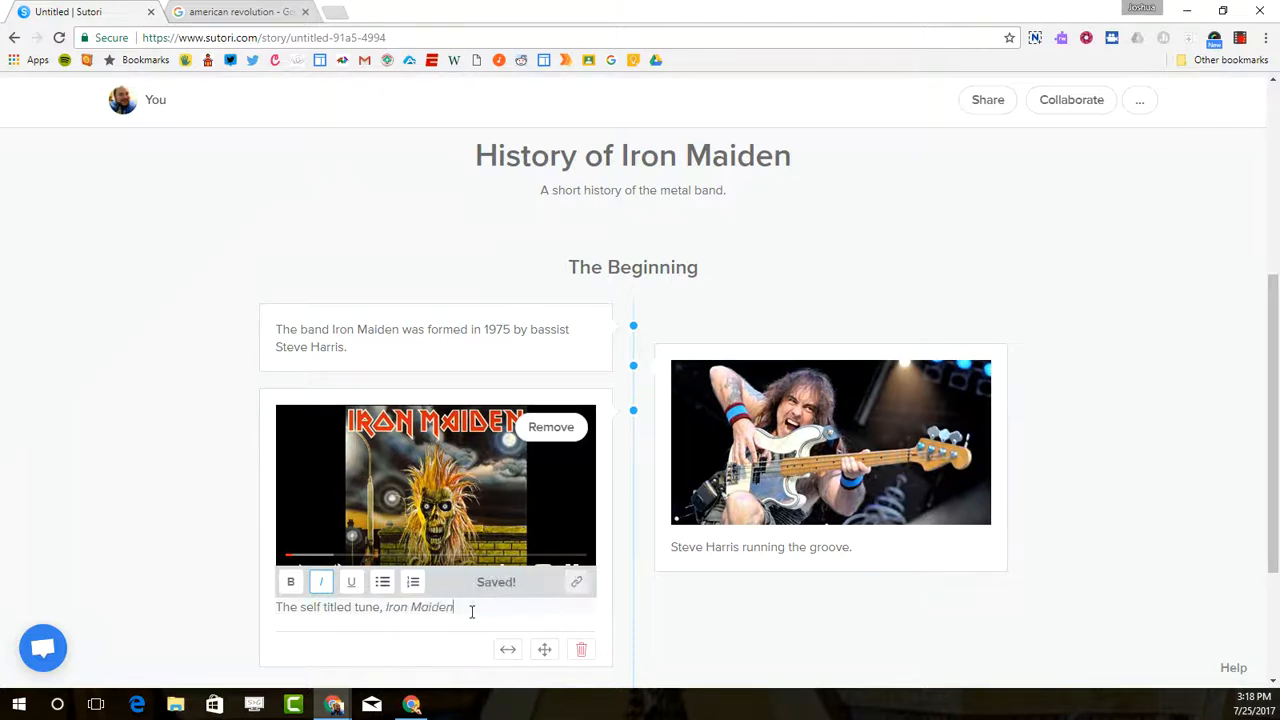
- Complete the video caption after the song title with ", from the debut album in 1980.", keeping the words after the comma non-italic
{"action": "type", "text": "."}
{"action": "key", "text": "BackSpace"}
{"action": "type", "text": ", from the"}
{"action": "key", "text": "BackSpace"}
{"action": "key", "text": "BackSpace"}
{"action": "key", "text": "BackSpace"}
{"action": "key", "text": "BackSpace"}
{"action": "key", "text": "BackSpace"}
{"action": "key", "text": "BackSpace"}
{"action": "key", "text": "BackSpace"}
{"action": "key", "text": "BackSpace"}
{"action": "key", "text": "BackSpace"}
{"action": "key", "text": "BackSpace"}
{"action": "key", "text": "ctrl+i"}
{"action": "type", "text": "from the debut alb"}
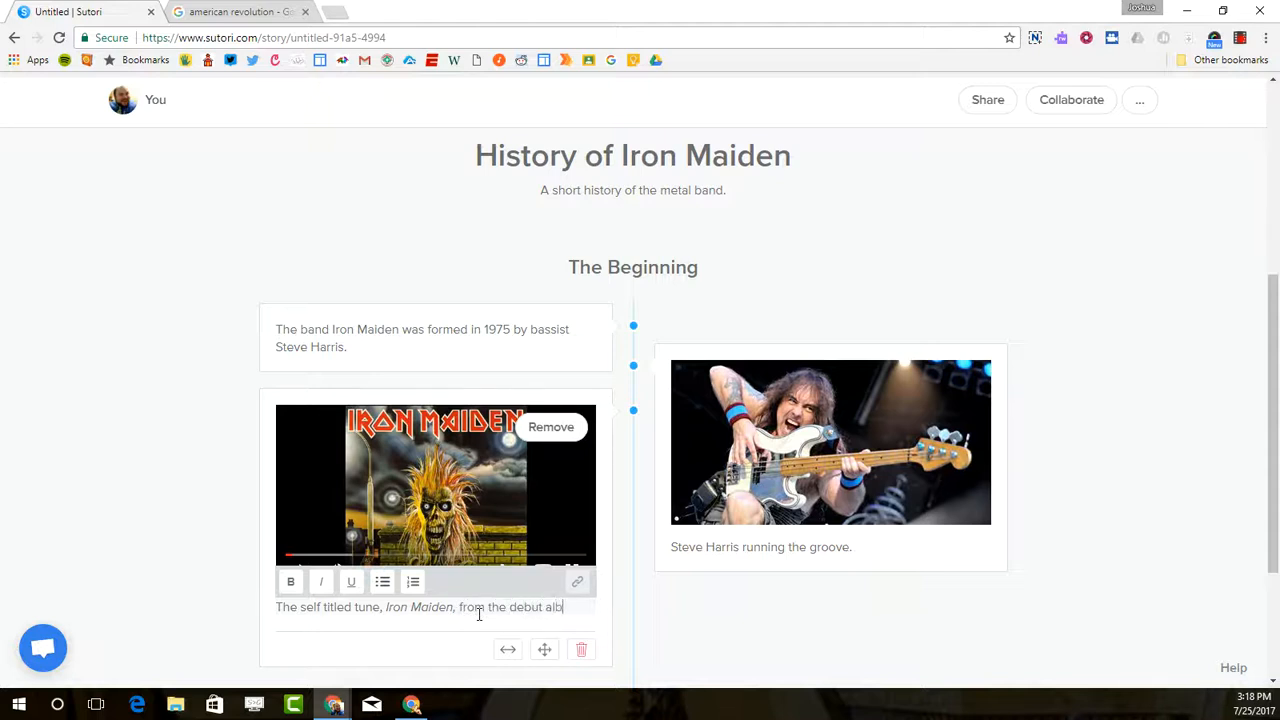
{"action": "type", "text": "um in 1"}
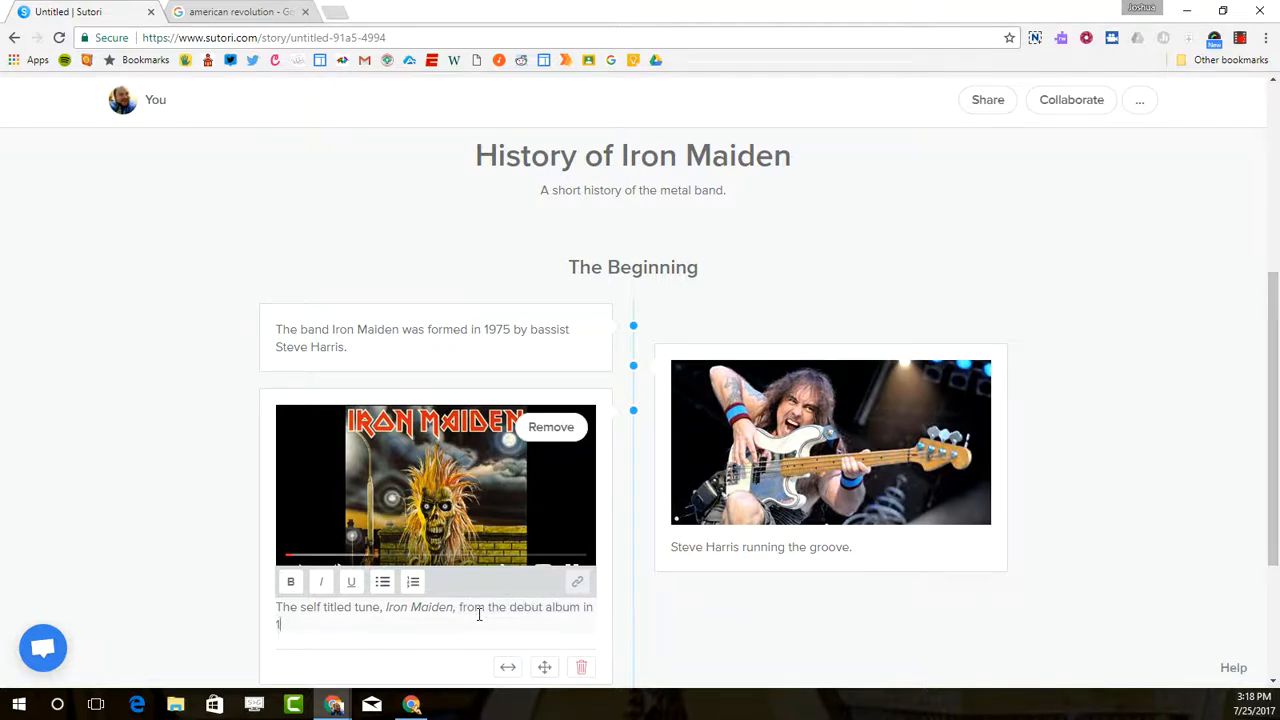
{"action": "type", "text": "080."}
{"action": "left_click", "coordinate": [158, 521]}
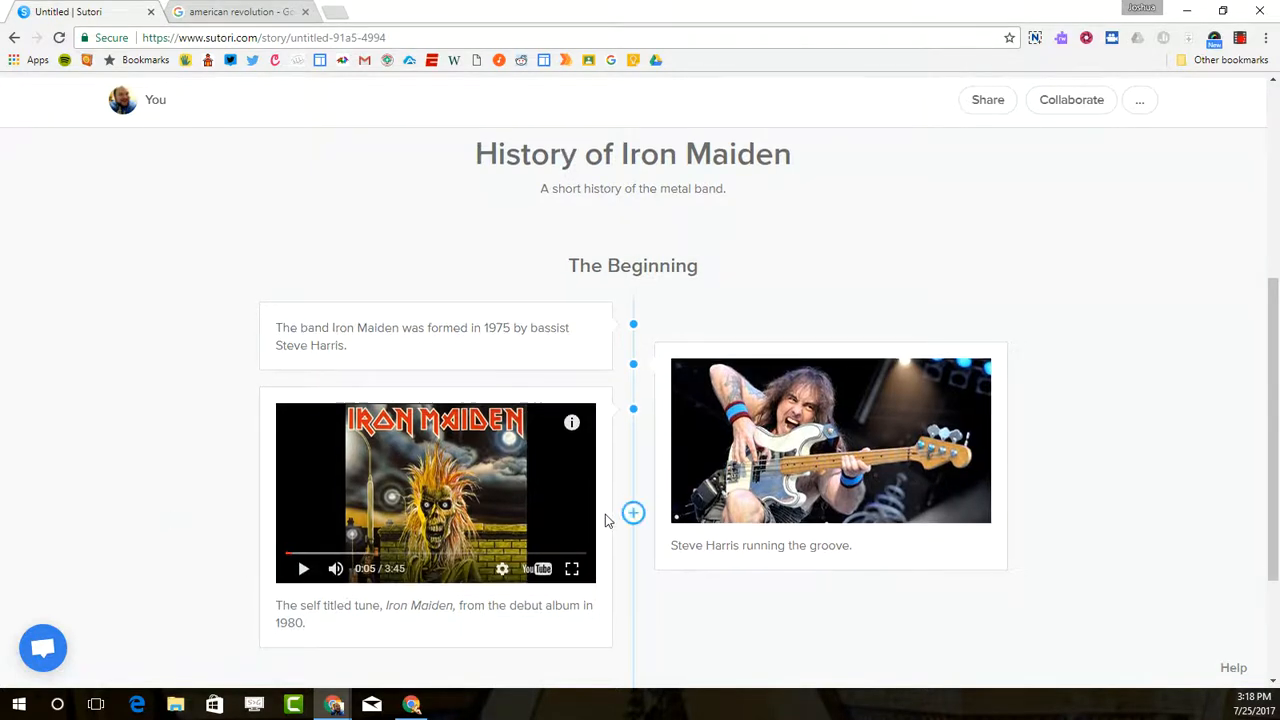
- Insert a multiple choice quiz block at the end of the timeline, below the video and photo
{"action": "scroll", "coordinate": [610, 514], "scroll_direction": "down", "scroll_amount": 2}
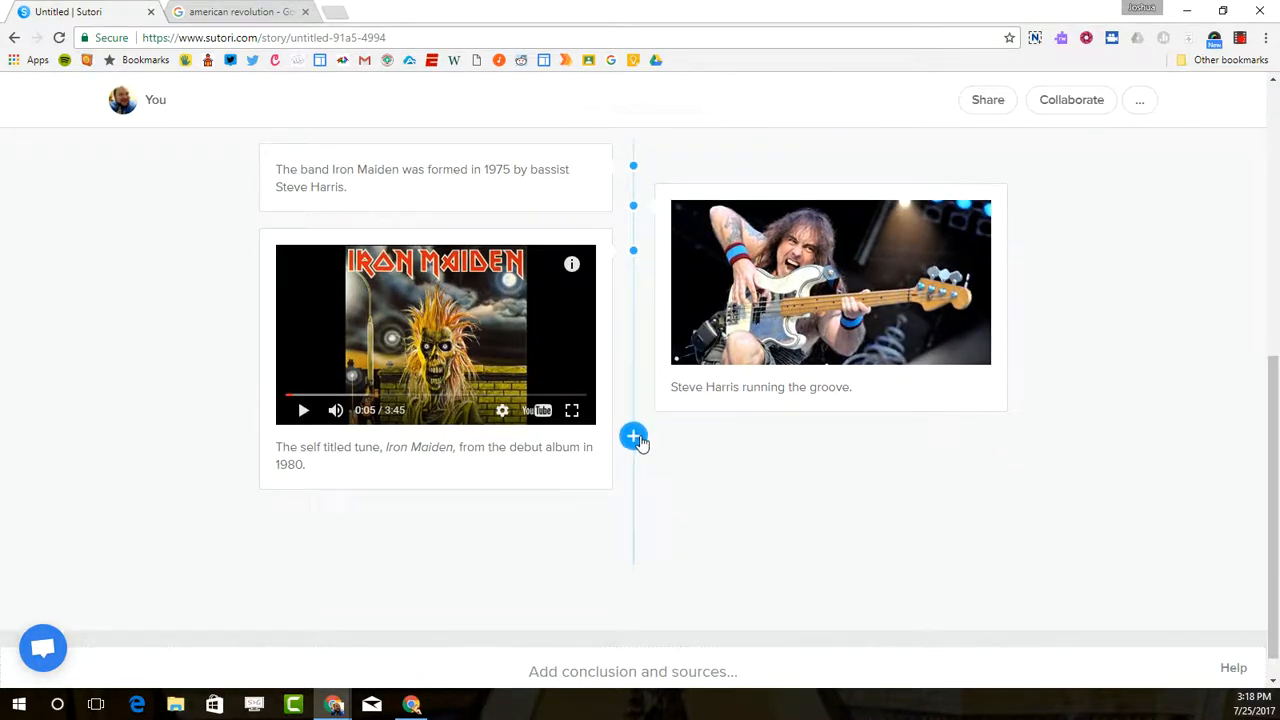
{"action": "left_click", "coordinate": [634, 432]}
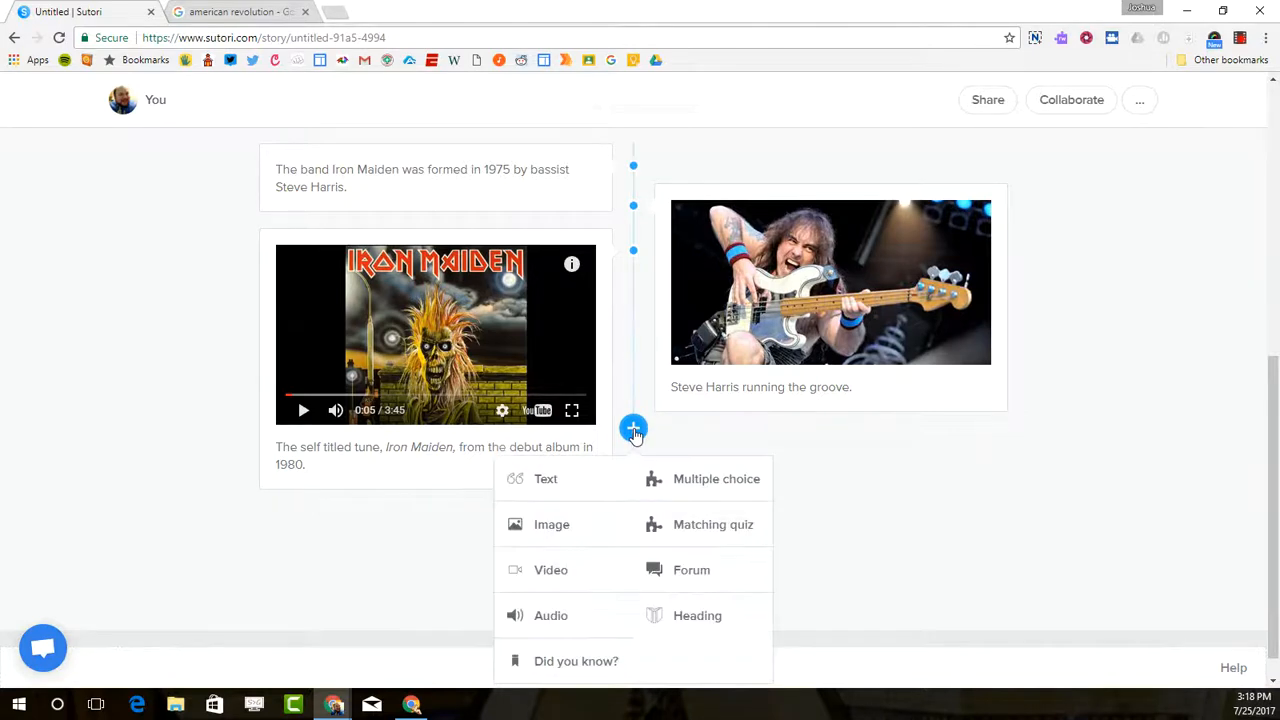
{"action": "left_click", "coordinate": [712, 484]}
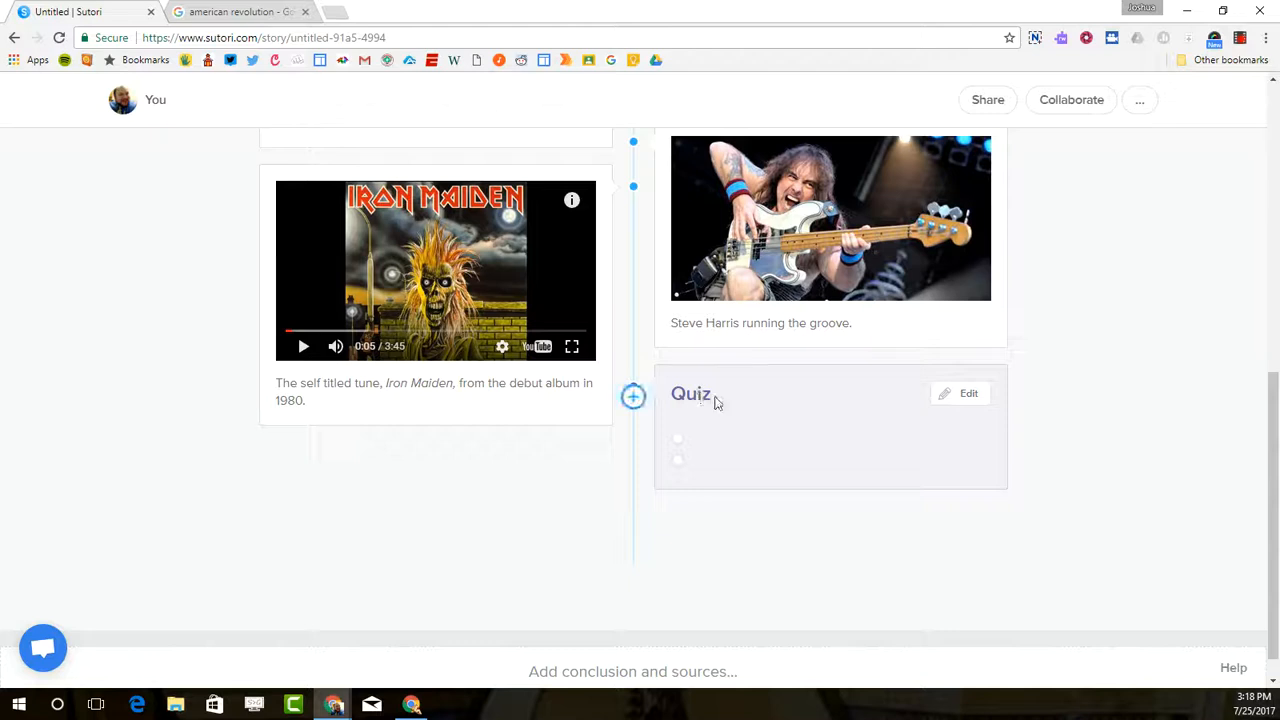
- Edit the multiple choice quiz block and enter the question "Who is the singer for Iron Maiden?"
{"action": "left_click", "coordinate": [962, 395]}
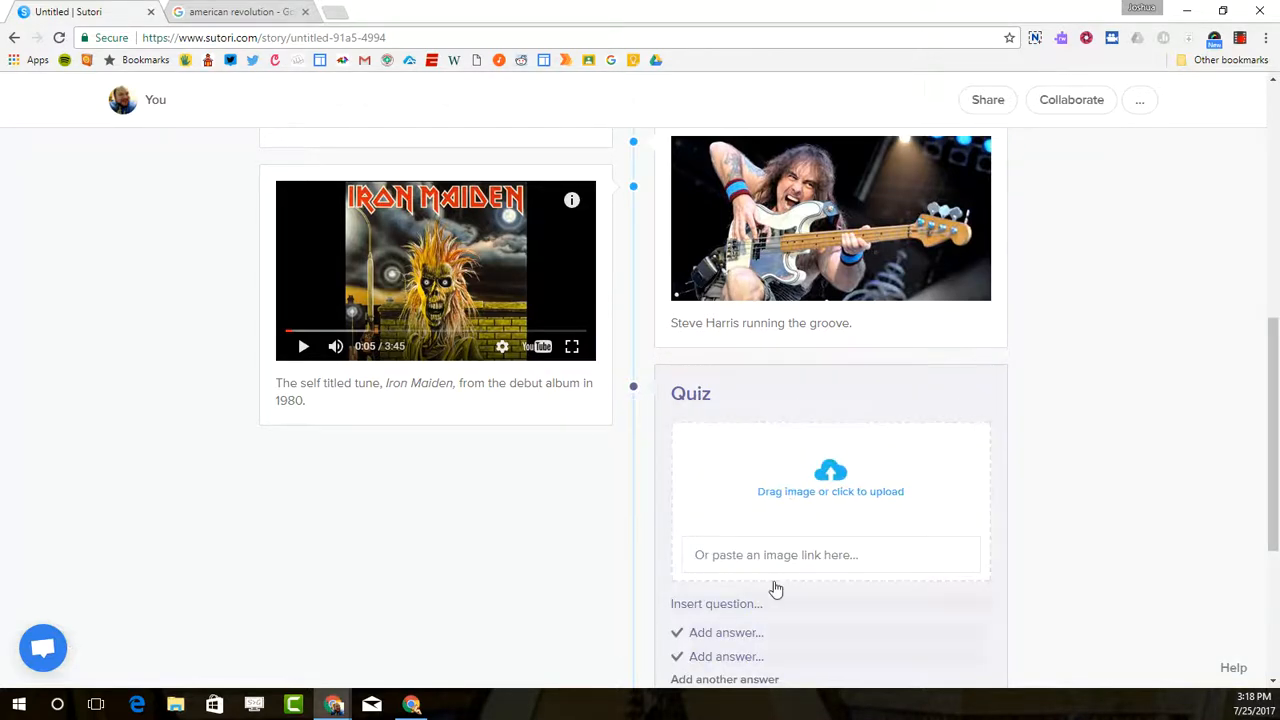
{"action": "scroll", "coordinate": [760, 486], "scroll_direction": "down", "scroll_amount": 3}
{"action": "left_click", "coordinate": [730, 365]}
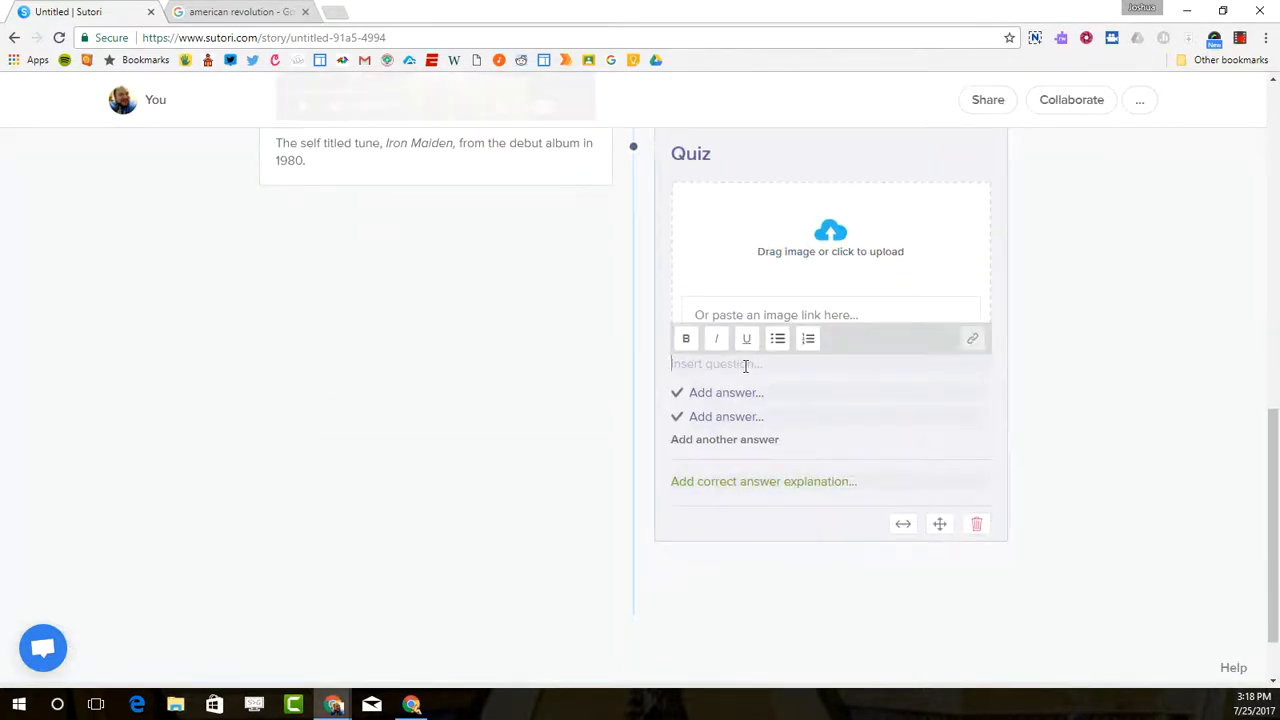
{"action": "type", "text": "Who is the singer for Io"}
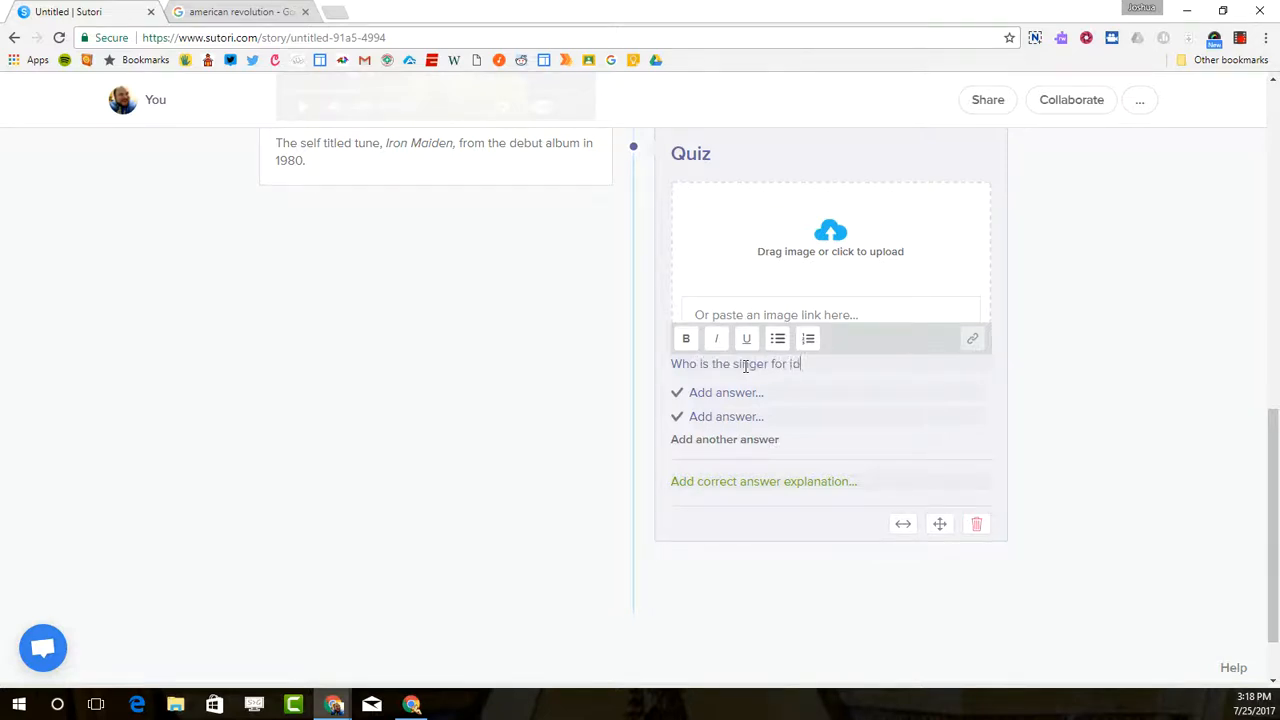
{"action": "type", "text": "on mai"}
{"action": "key", "text": "BackSpace"}
{"action": "key", "text": "BackSpace"}
{"action": "key", "text": "BackSpace"}
{"action": "key", "text": "BackSpace"}
{"action": "key", "text": "BackSpace"}
{"action": "type", "text": "on Maiden"}
- Insert the word "current" before "singer" in the quiz question
{"action": "left_click", "coordinate": [751, 392]}
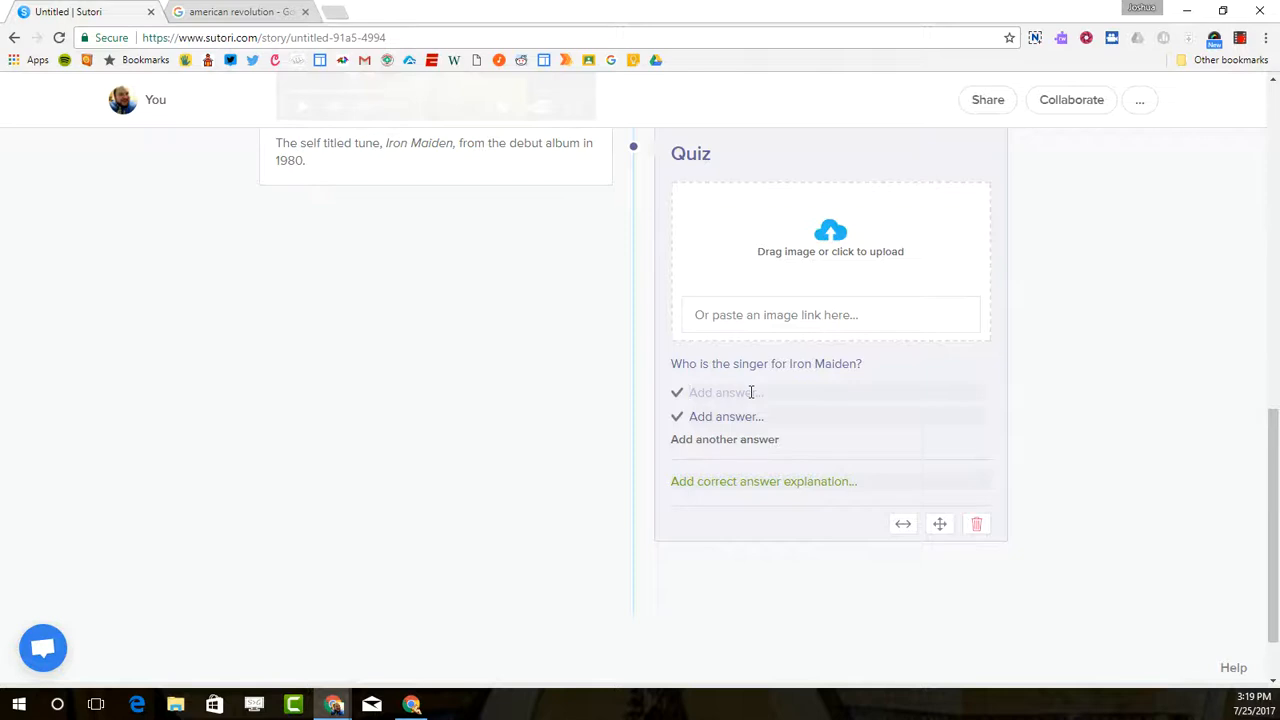
{"action": "left_click", "coordinate": [733, 364]}
{"action": "type", "text": "cu"}
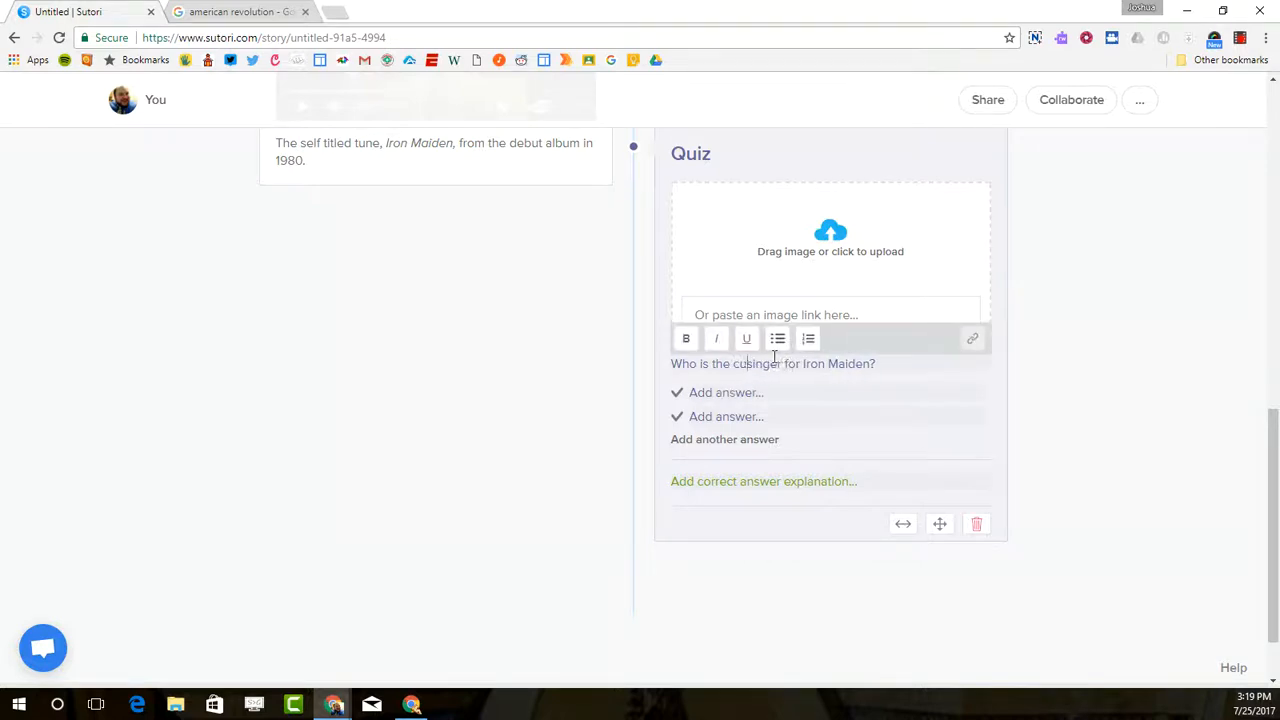
{"action": "type", "text": "rrent"}
- Enter the quiz answers "Blaze", "Paul Dianno" and an added third, "Bruce Dickinson", and mark Bruce Dickinson as correct
{"action": "left_click", "coordinate": [735, 393]}
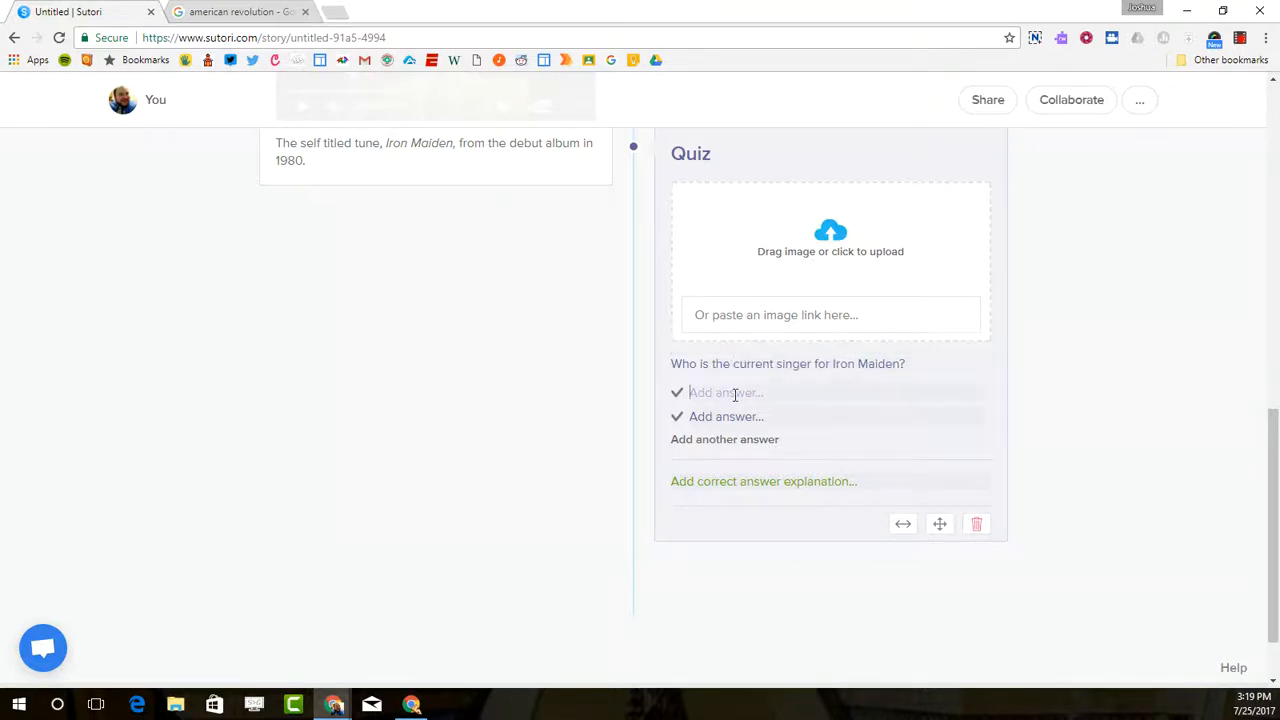
{"action": "type", "text": "Blaze"}
{"action": "left_click", "coordinate": [734, 414]}
{"action": "type", "text": "Paul Dianno"}
{"action": "left_click", "coordinate": [734, 439]}
{"action": "left_click", "coordinate": [733, 441]}
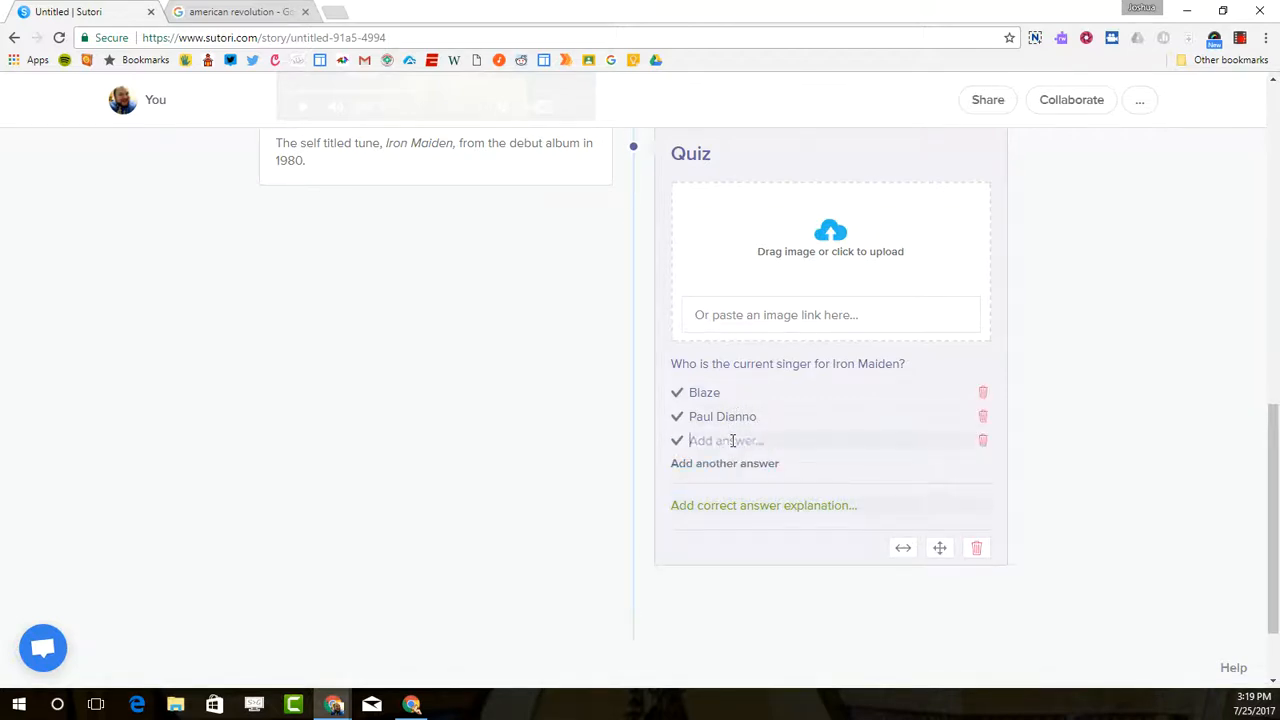
{"action": "type", "text": "Bruce Dickinson"}
{"action": "left_click", "coordinate": [745, 505]}
{"action": "left_click", "coordinate": [677, 442]}
- Upload the group photo of the band from the other window into the quiz block's image area
{"action": "key", "text": "alt+Tab"}
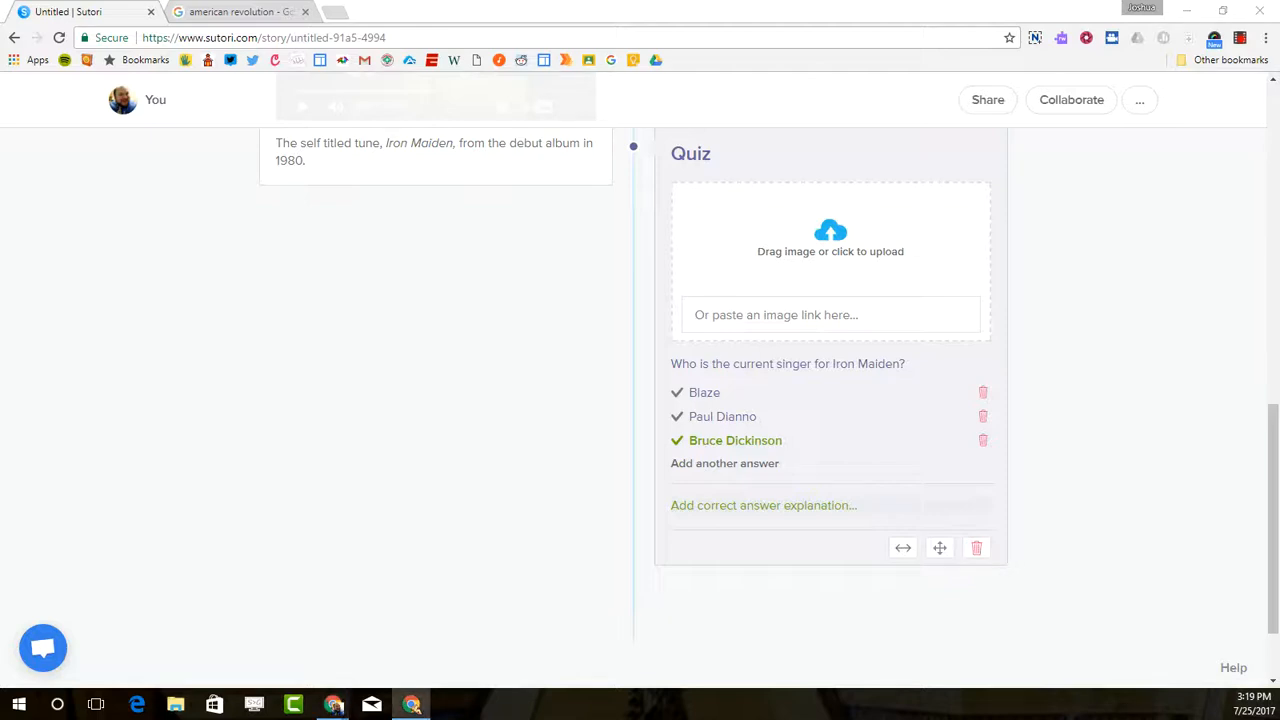
{"action": "key", "text": "alt+Tab"}
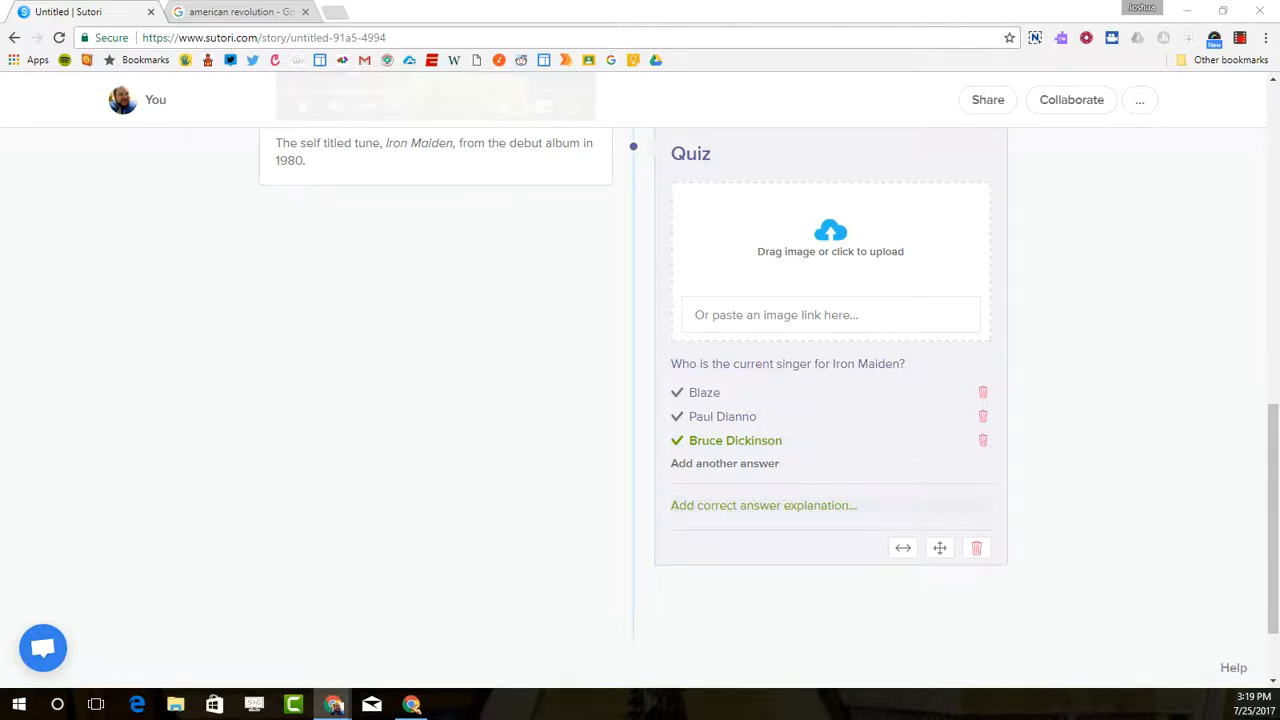
{"action": "left_click_drag", "start_coordinate": [1065, 287], "coordinate": [905, 258]}
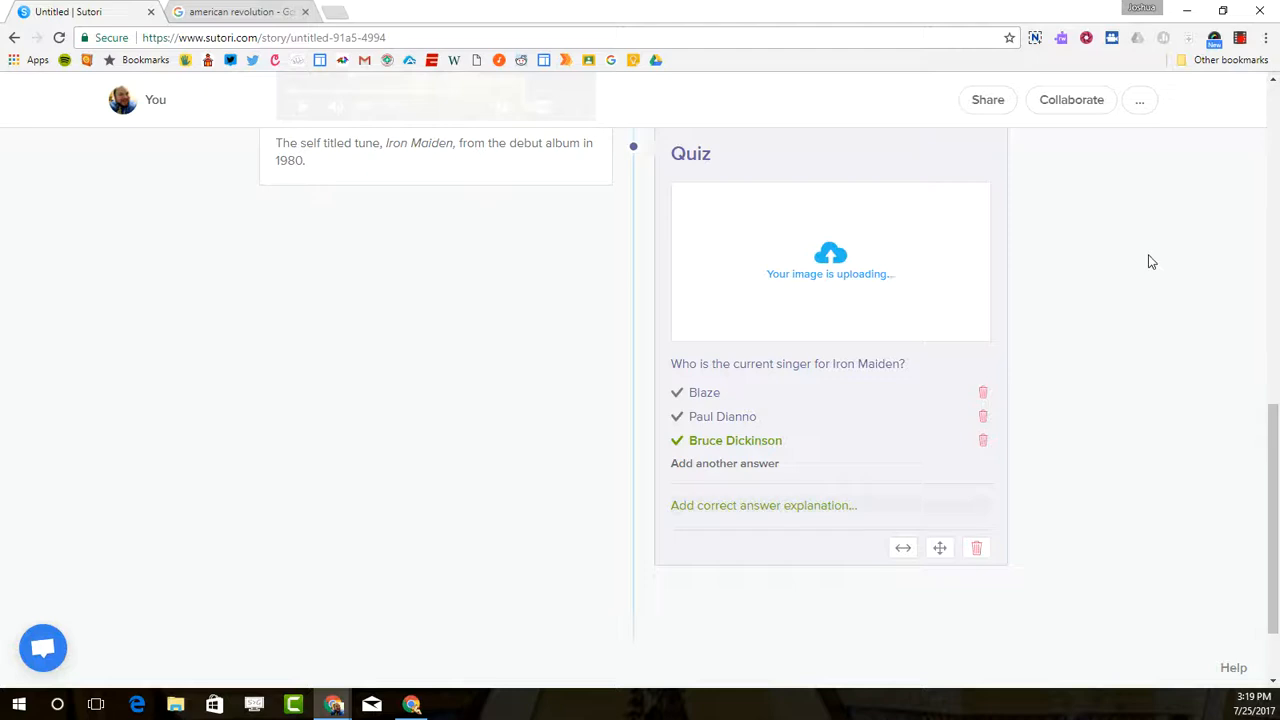
{"action": "scroll", "coordinate": [1148, 262], "scroll_direction": "up", "scroll_amount": 2}
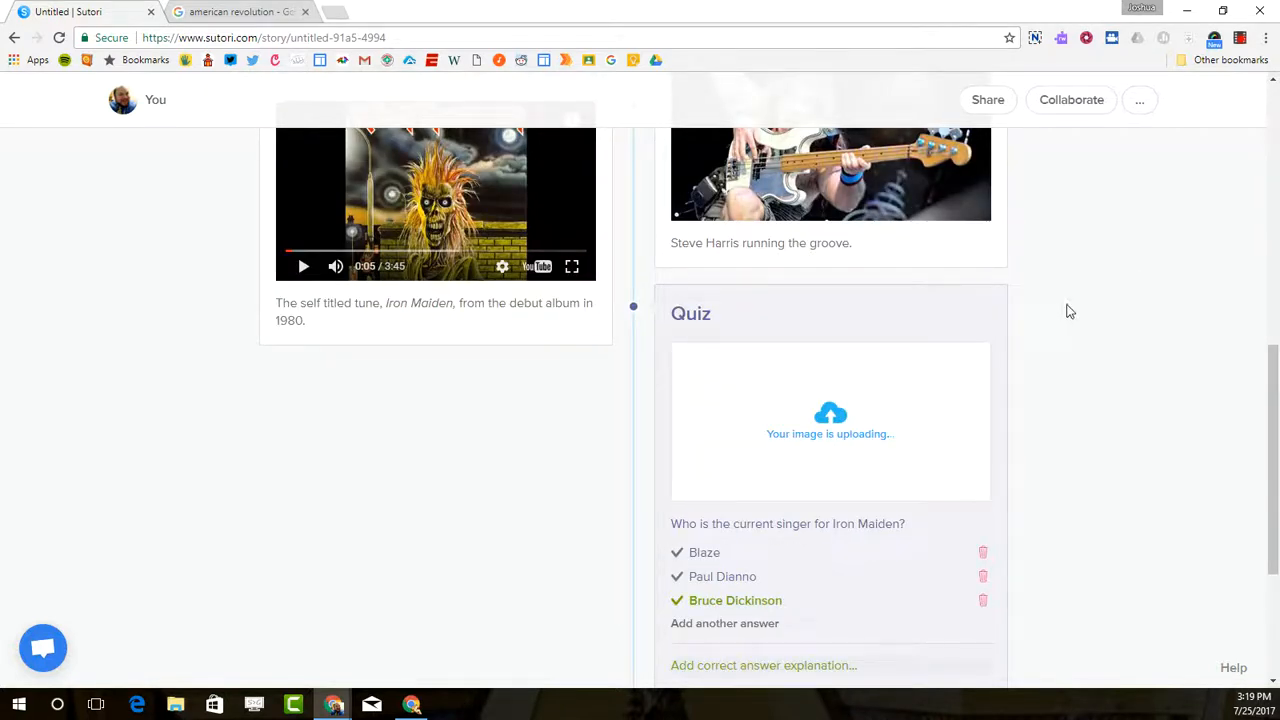
{"action": "scroll", "coordinate": [1069, 309], "scroll_direction": "down", "scroll_amount": 3}
{"action": "scroll", "coordinate": [1069, 307], "scroll_direction": "up", "scroll_amount": 2}
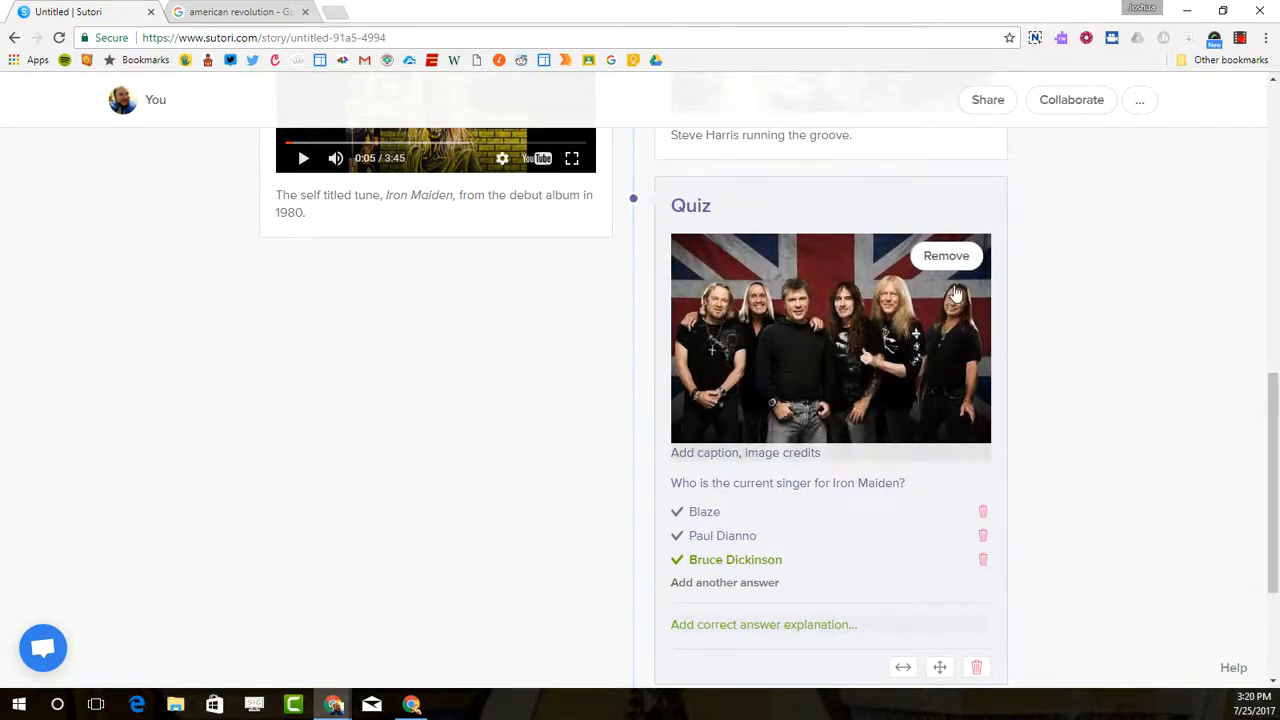
- Review the quiz beside the video and photo blocks and finish editing it
{"action": "scroll", "coordinate": [958, 295], "scroll_direction": "up", "scroll_amount": 2}
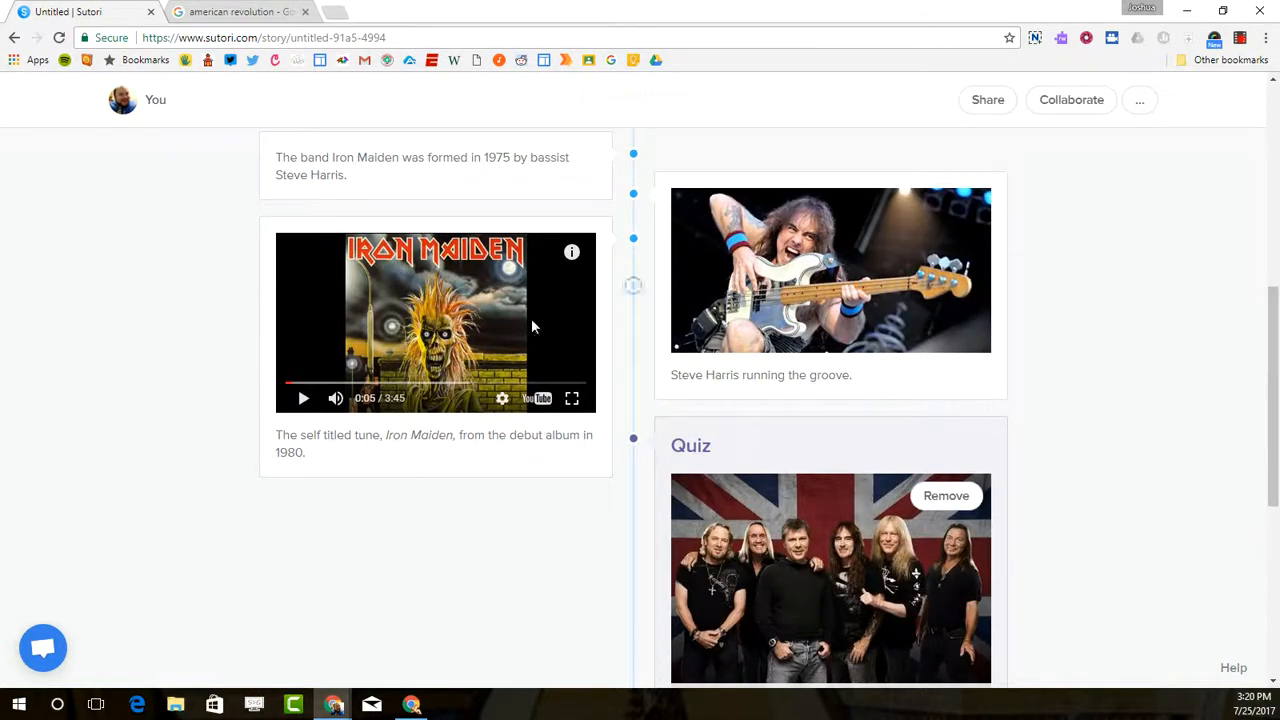
{"action": "scroll", "coordinate": [1028, 448], "scroll_direction": "down", "scroll_amount": 2}
{"action": "scroll", "coordinate": [770, 410], "scroll_direction": "down", "scroll_amount": 2}
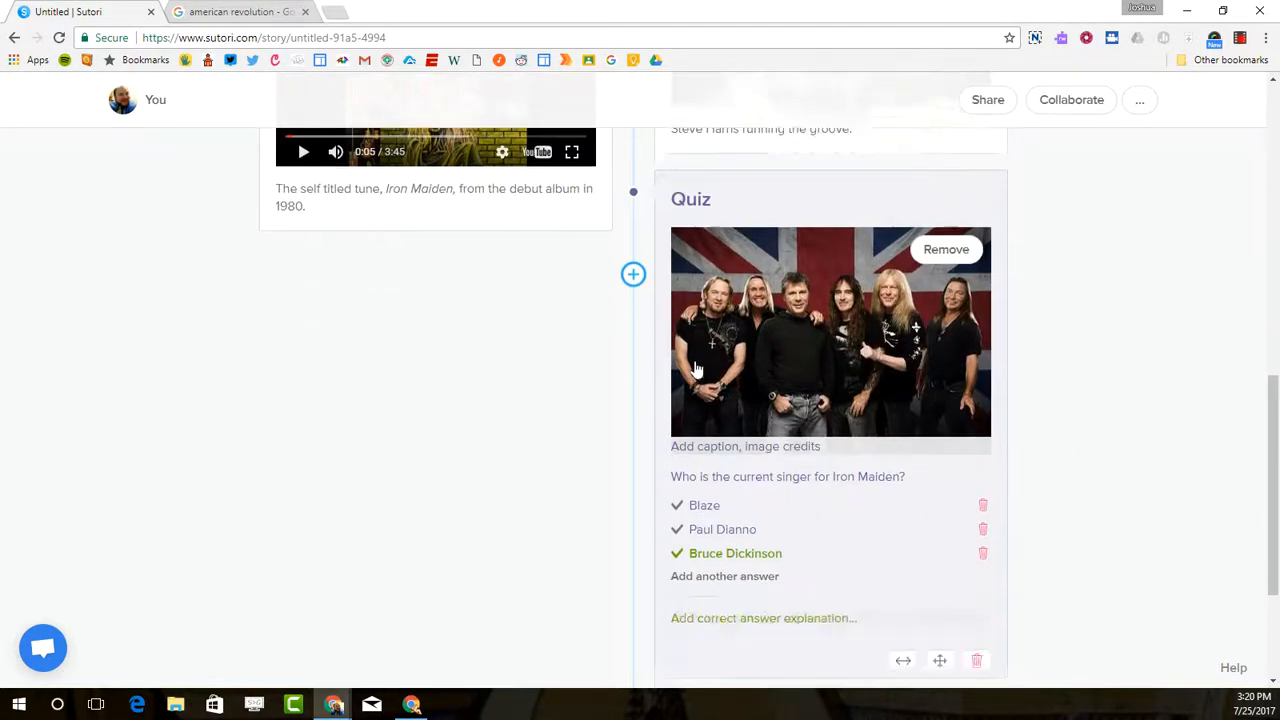
{"action": "scroll", "coordinate": [760, 450], "scroll_direction": "up", "scroll_amount": 2}
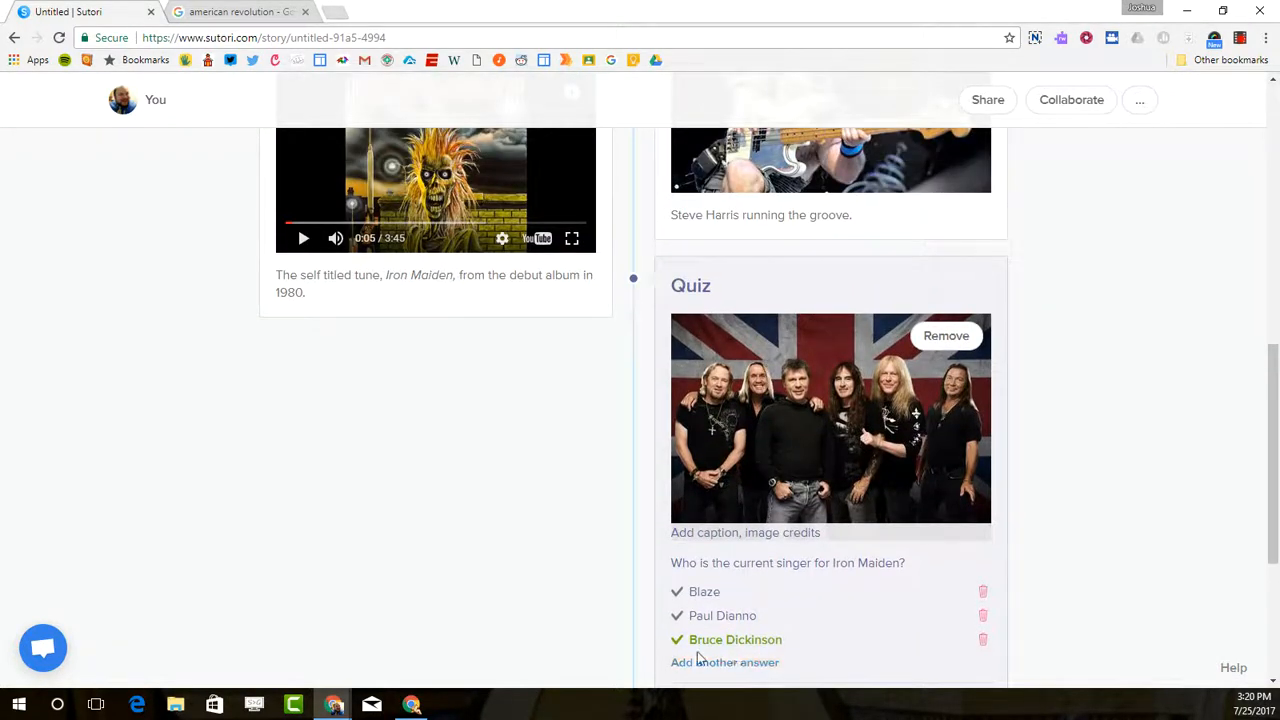
{"action": "scroll", "coordinate": [1123, 505], "scroll_direction": "down", "scroll_amount": 2}
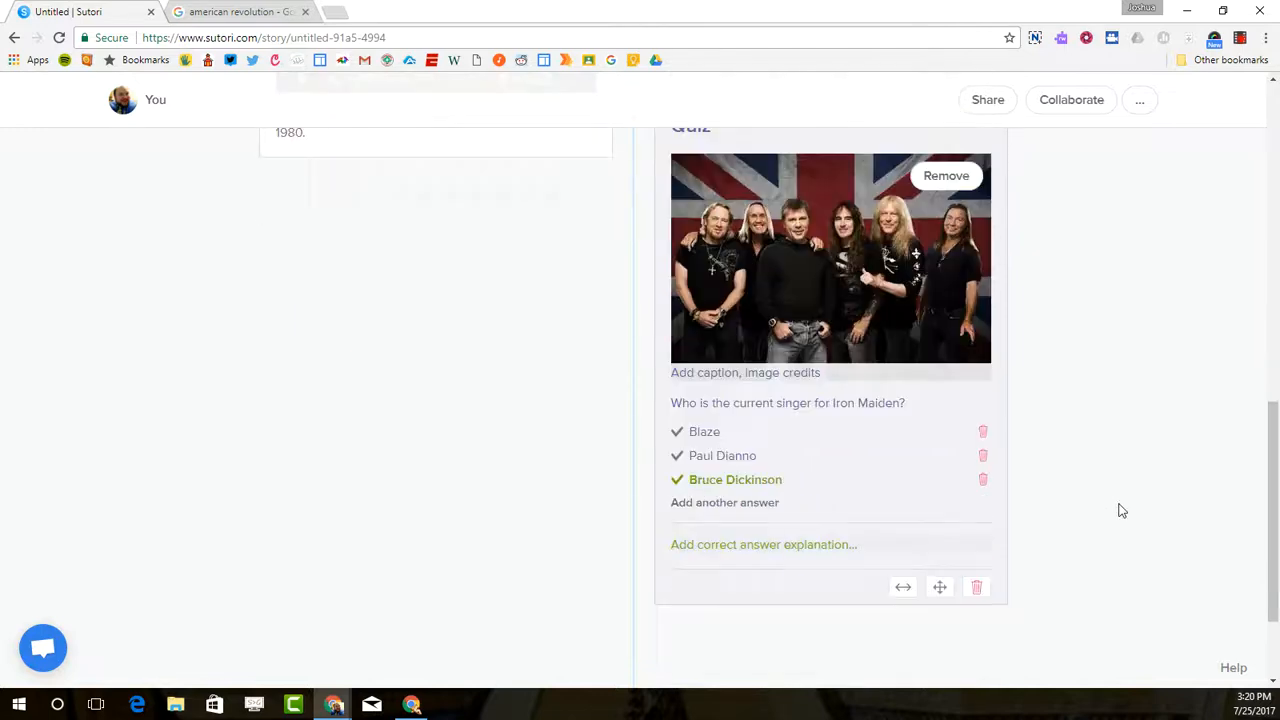
{"action": "scroll", "coordinate": [1080, 520], "scroll_direction": "up", "scroll_amount": 2}
{"action": "scroll", "coordinate": [1078, 521], "scroll_direction": "up", "scroll_amount": 3}
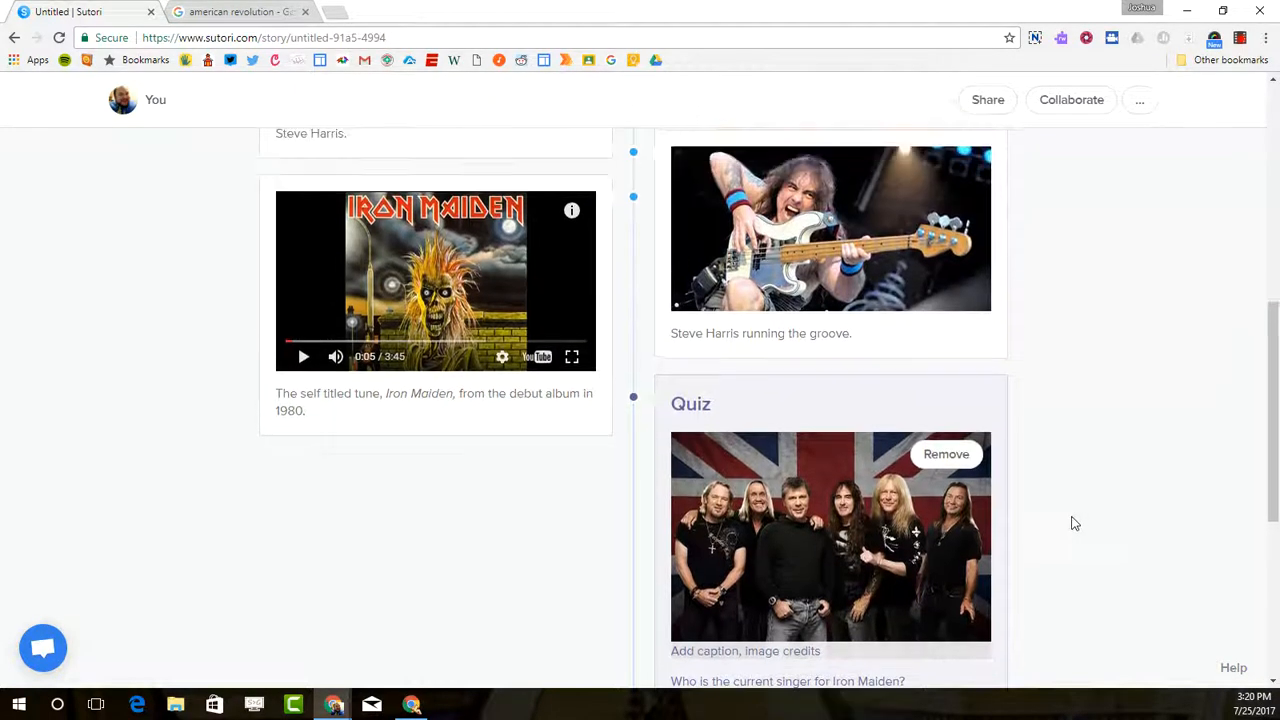
{"action": "left_click", "coordinate": [1127, 448]}
- Insert a matching quiz block below the video block
{"action": "scroll", "coordinate": [1099, 437], "scroll_direction": "down", "scroll_amount": 2}
{"action": "scroll", "coordinate": [1099, 437], "scroll_direction": "down", "scroll_amount": 2}
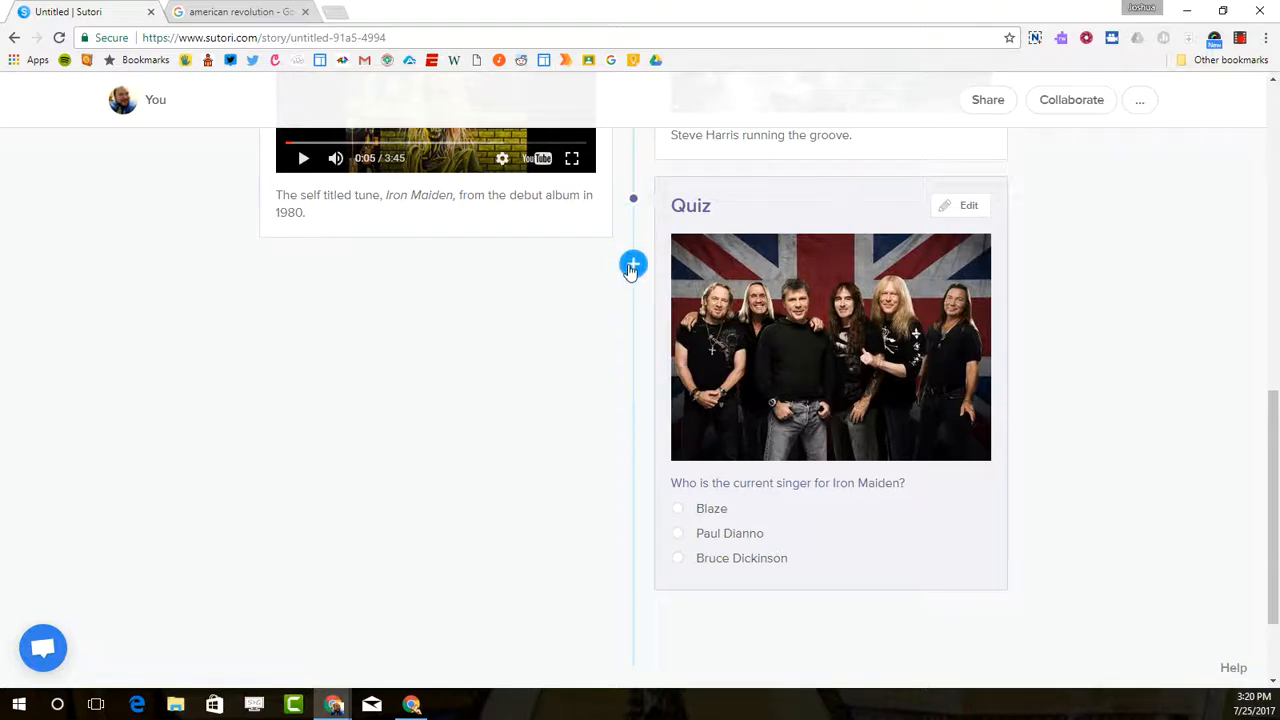
{"action": "left_click", "coordinate": [633, 264]}
{"action": "left_click", "coordinate": [713, 361]}
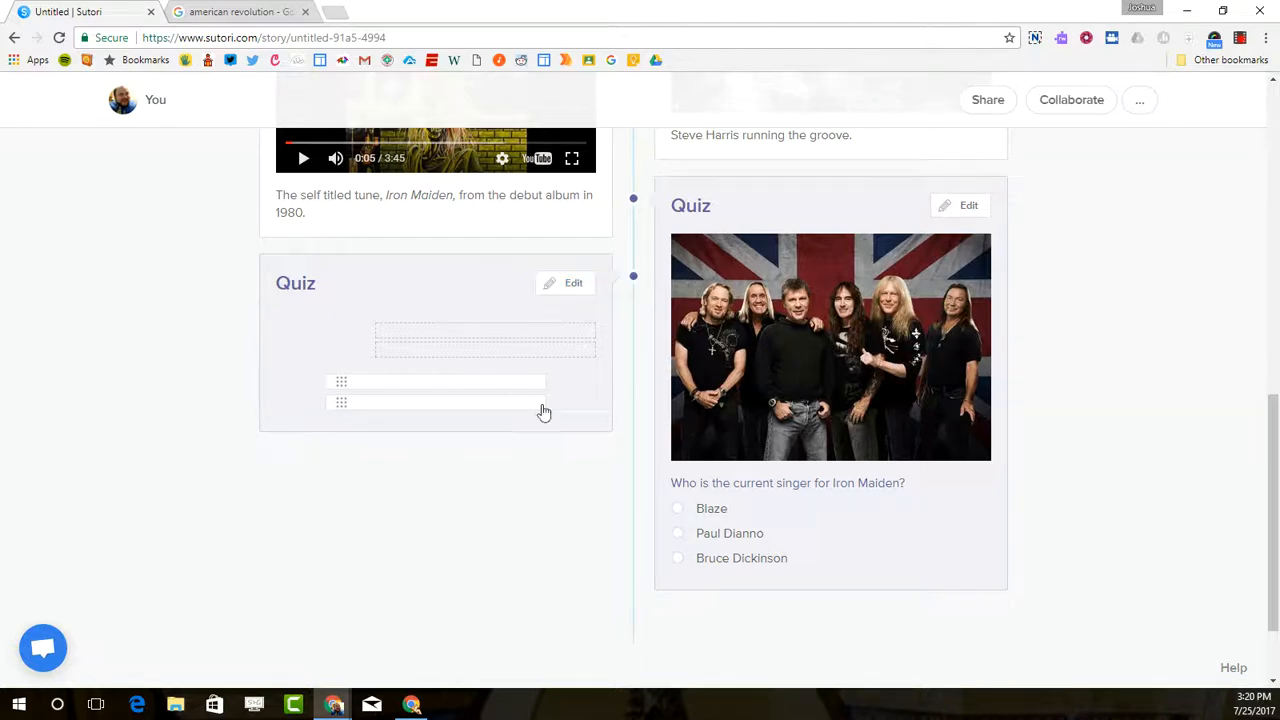
- Add a forum block below the matching quiz with the question "What is the best Maiden song?"
{"action": "left_click", "coordinate": [633, 276]}
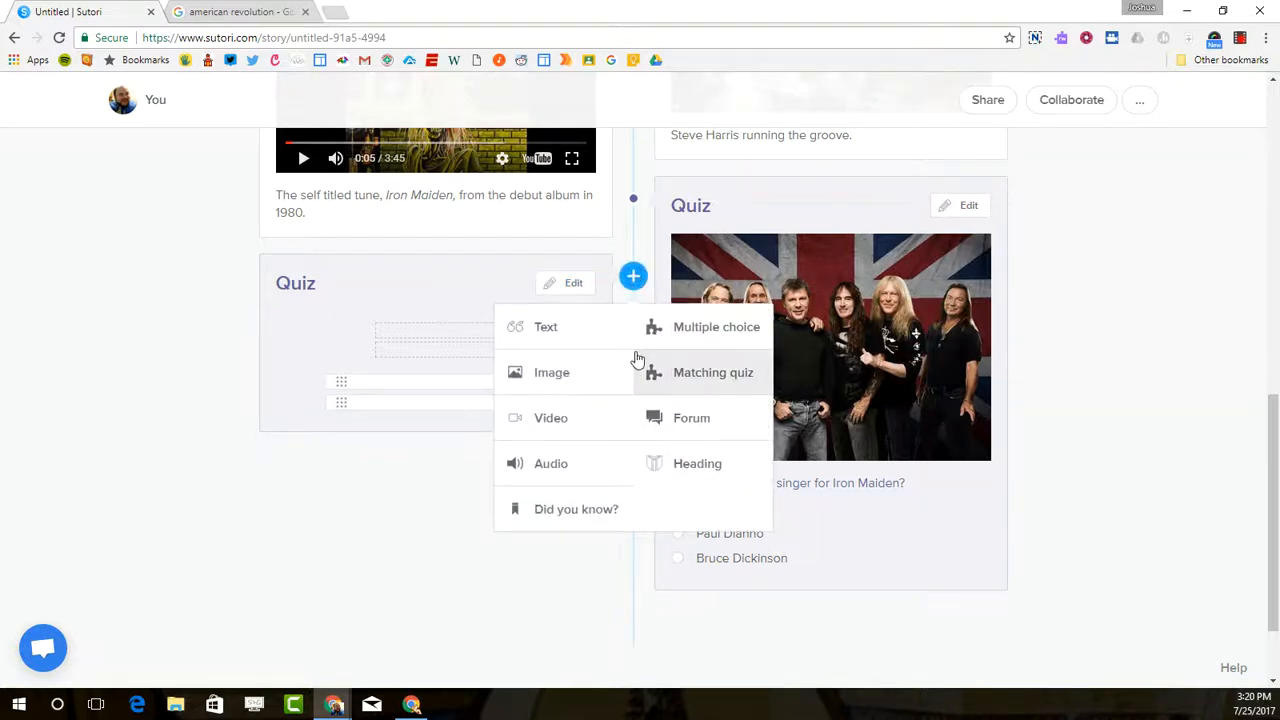
{"action": "left_click", "coordinate": [690, 425]}
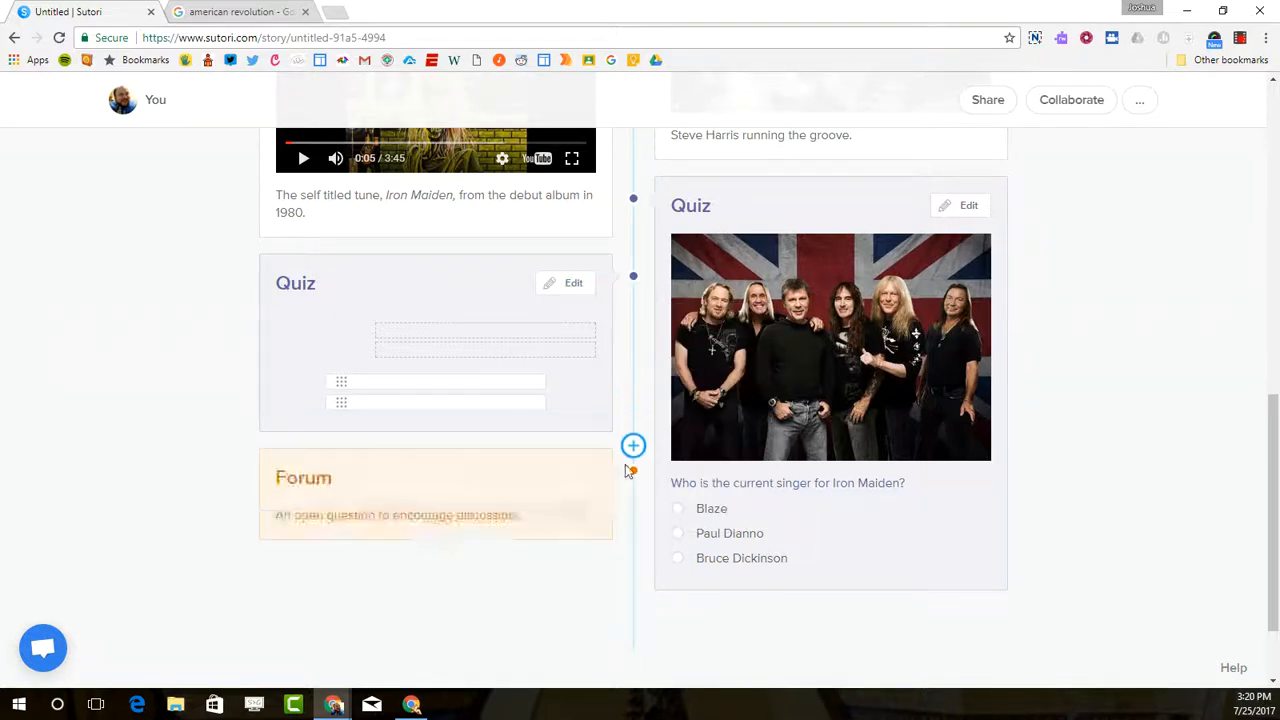
{"action": "left_click", "coordinate": [322, 514]}
{"action": "type", "text": "Wha"}
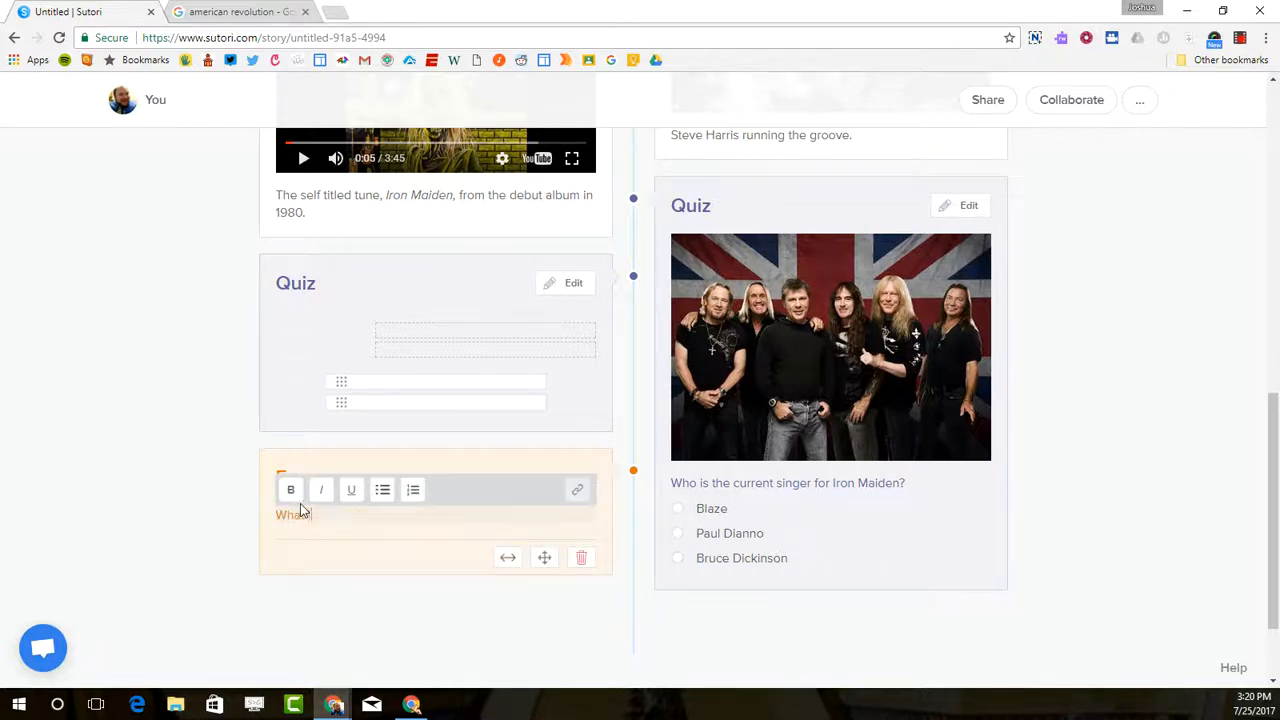
{"action": "type", "text": "t is the best Maiden song?"}
{"action": "left_click", "coordinate": [513, 650]}
- Delete the empty matching quiz block between the video and the forum, confirming the deletion
{"action": "scroll", "coordinate": [154, 489], "scroll_direction": "down", "scroll_amount": 1}
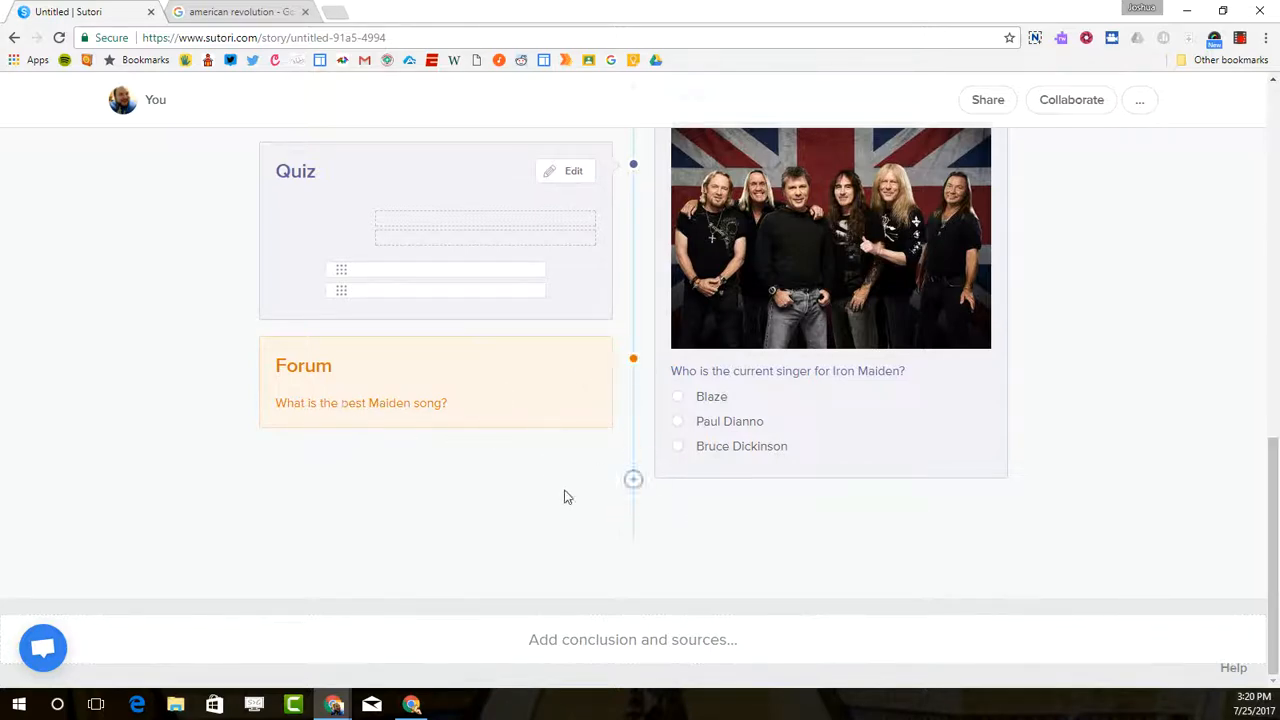
{"action": "scroll", "coordinate": [571, 445], "scroll_direction": "up", "scroll_amount": 3}
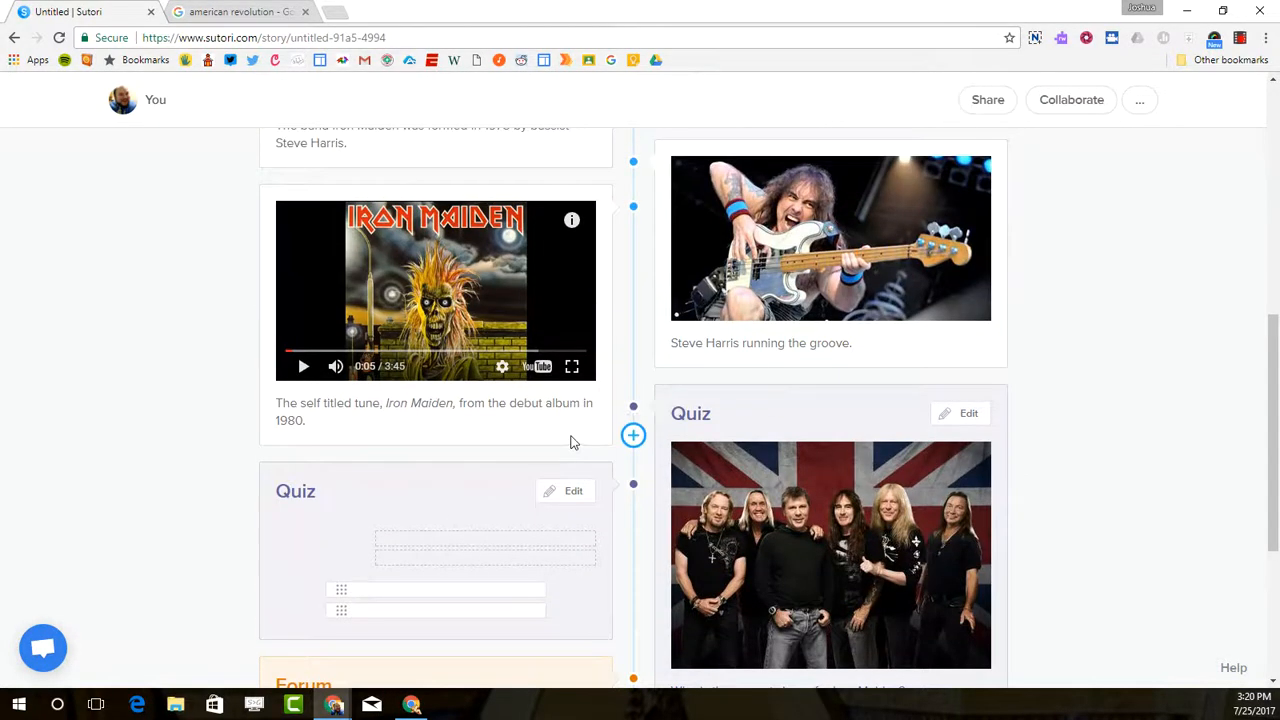
{"action": "scroll", "coordinate": [571, 442], "scroll_direction": "down", "scroll_amount": 3}
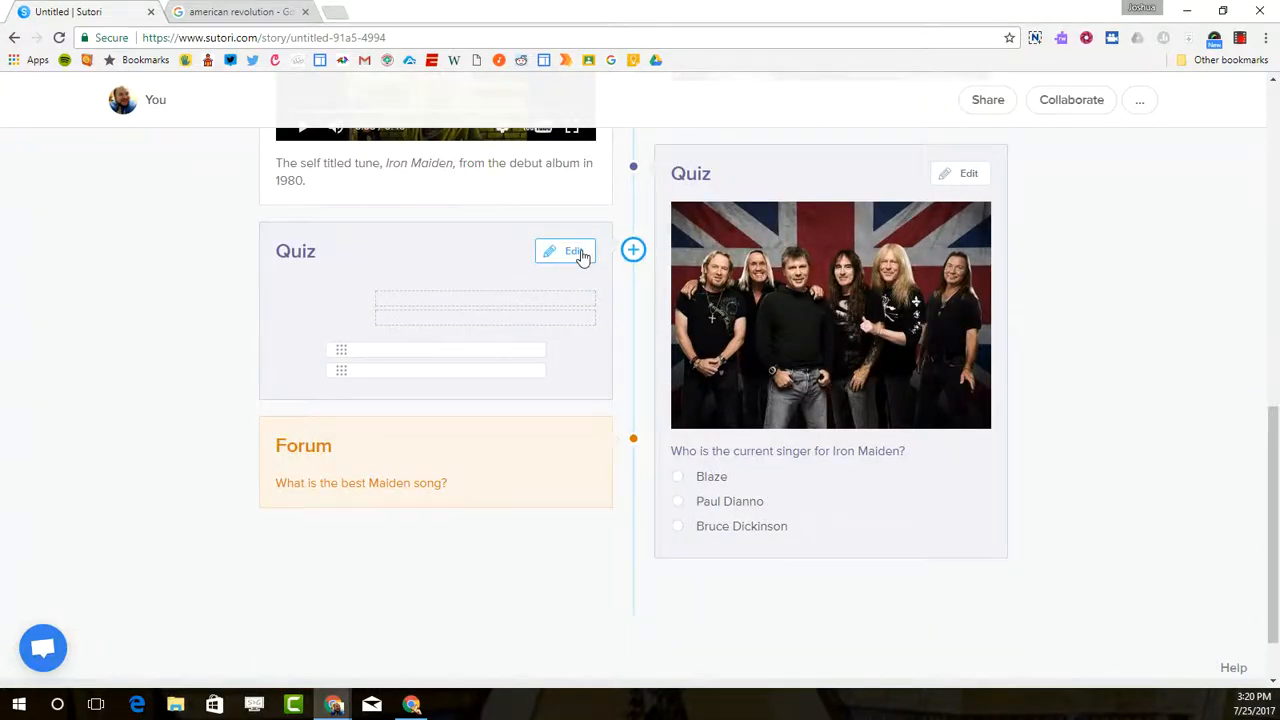
{"action": "left_click", "coordinate": [574, 251]}
{"action": "left_click", "coordinate": [581, 664]}
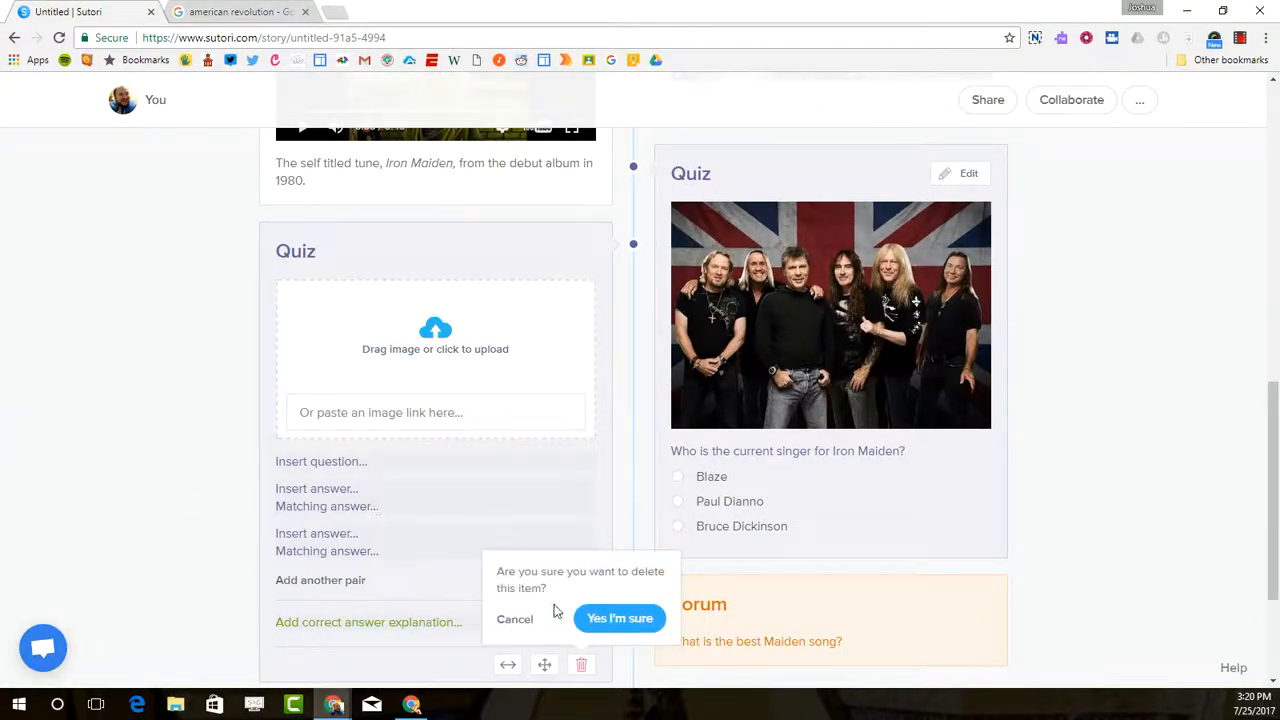
{"action": "left_click", "coordinate": [621, 626]}
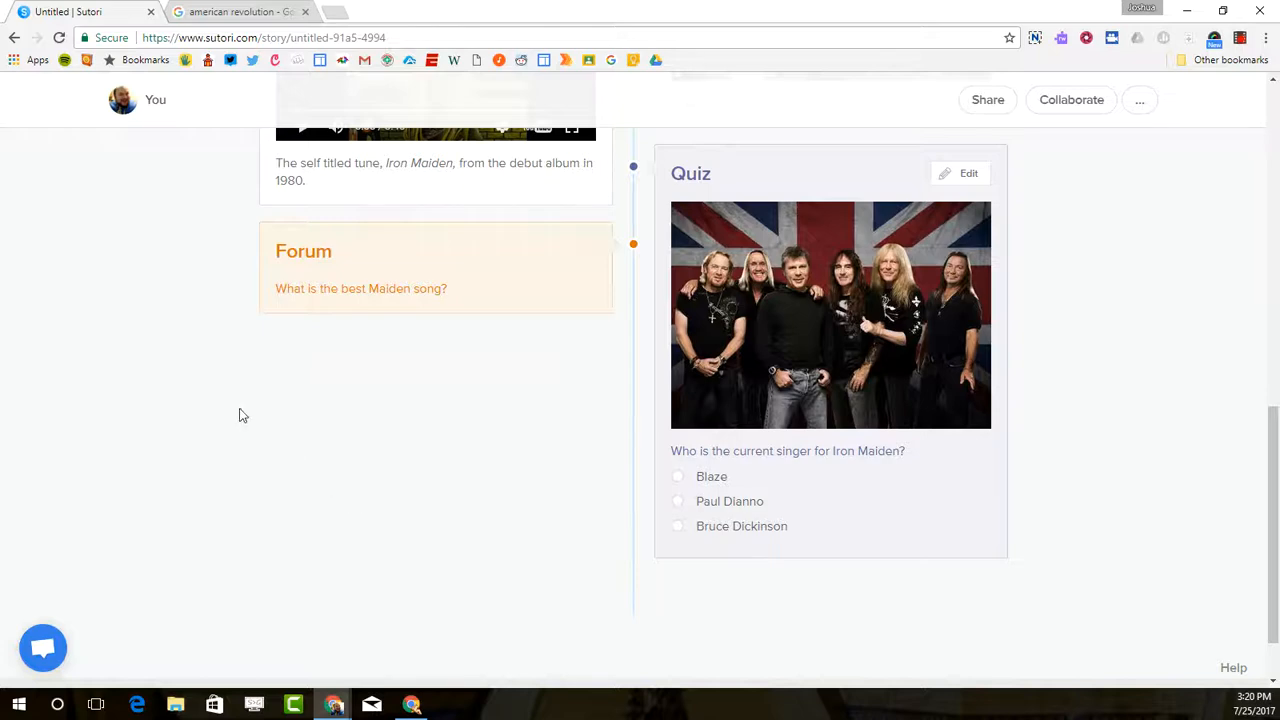
- Look back over the Iron Maiden story, return to the stories overview and create a new story
{"action": "scroll", "coordinate": [249, 411], "scroll_direction": "up", "scroll_amount": 5}
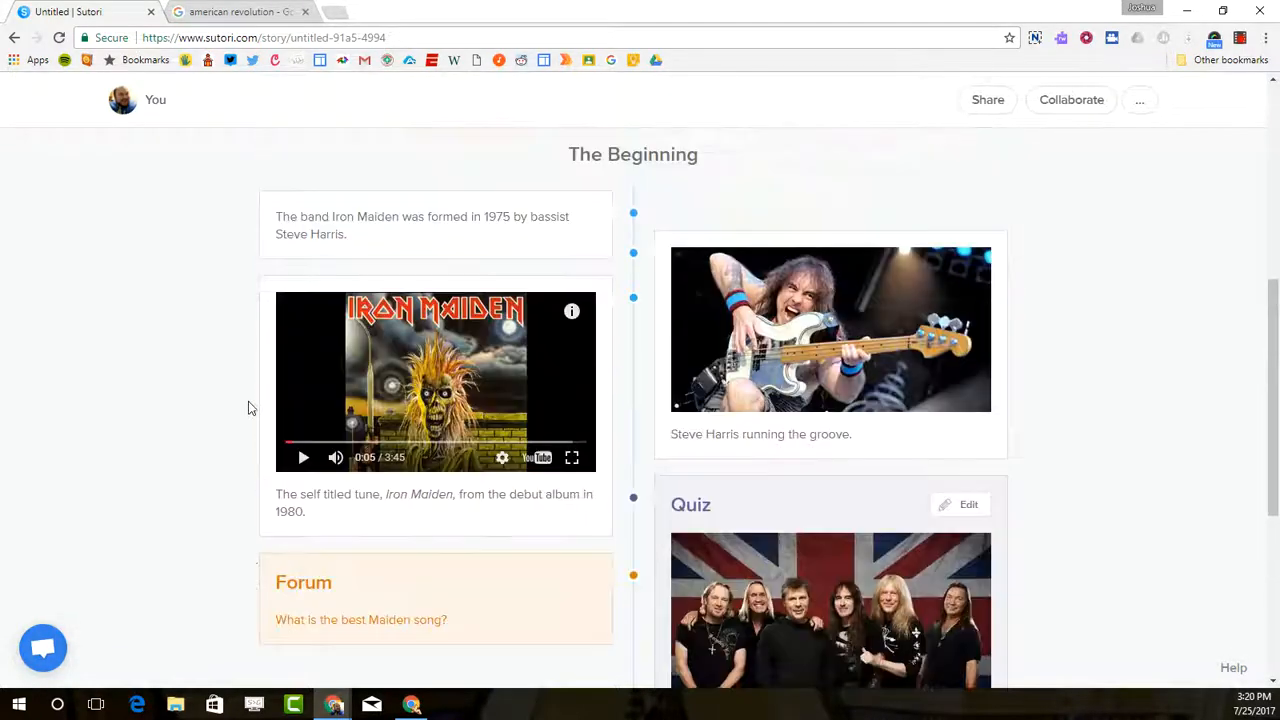
{"action": "scroll", "coordinate": [252, 405], "scroll_direction": "up", "scroll_amount": 1}
{"action": "scroll", "coordinate": [254, 403], "scroll_direction": "down", "scroll_amount": 2}
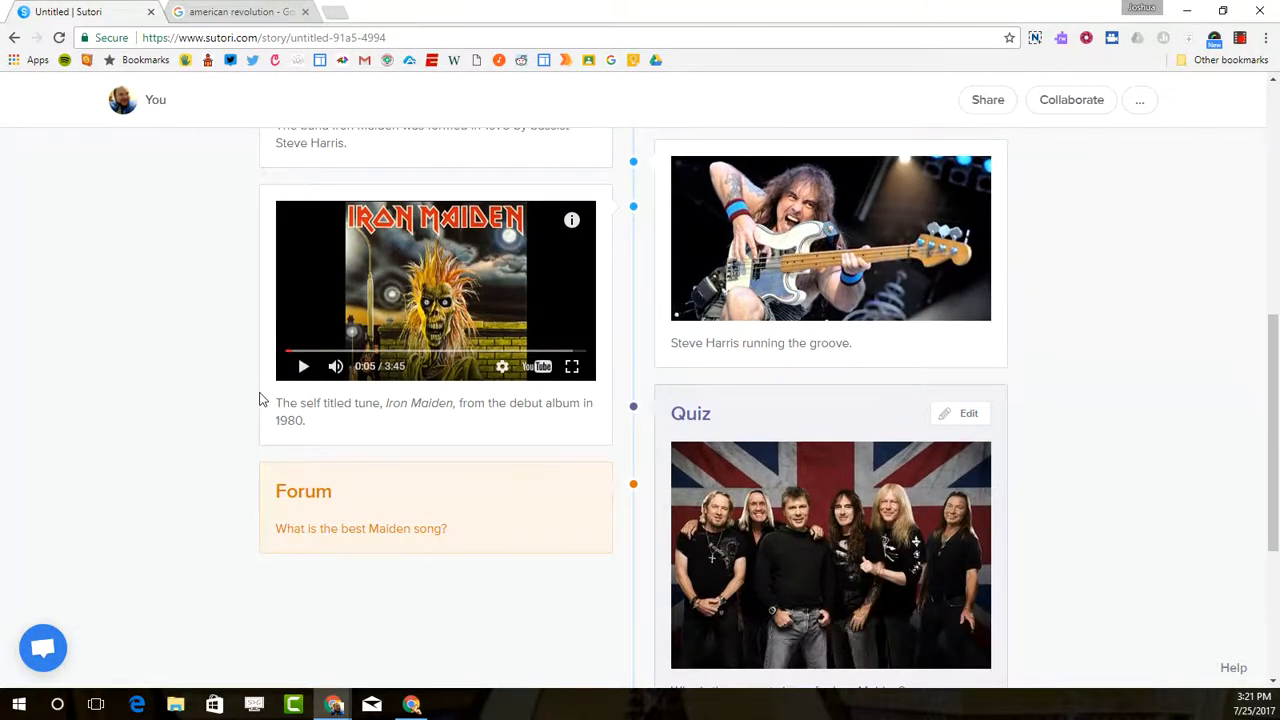
{"action": "scroll", "coordinate": [259, 398], "scroll_direction": "up", "scroll_amount": 1}
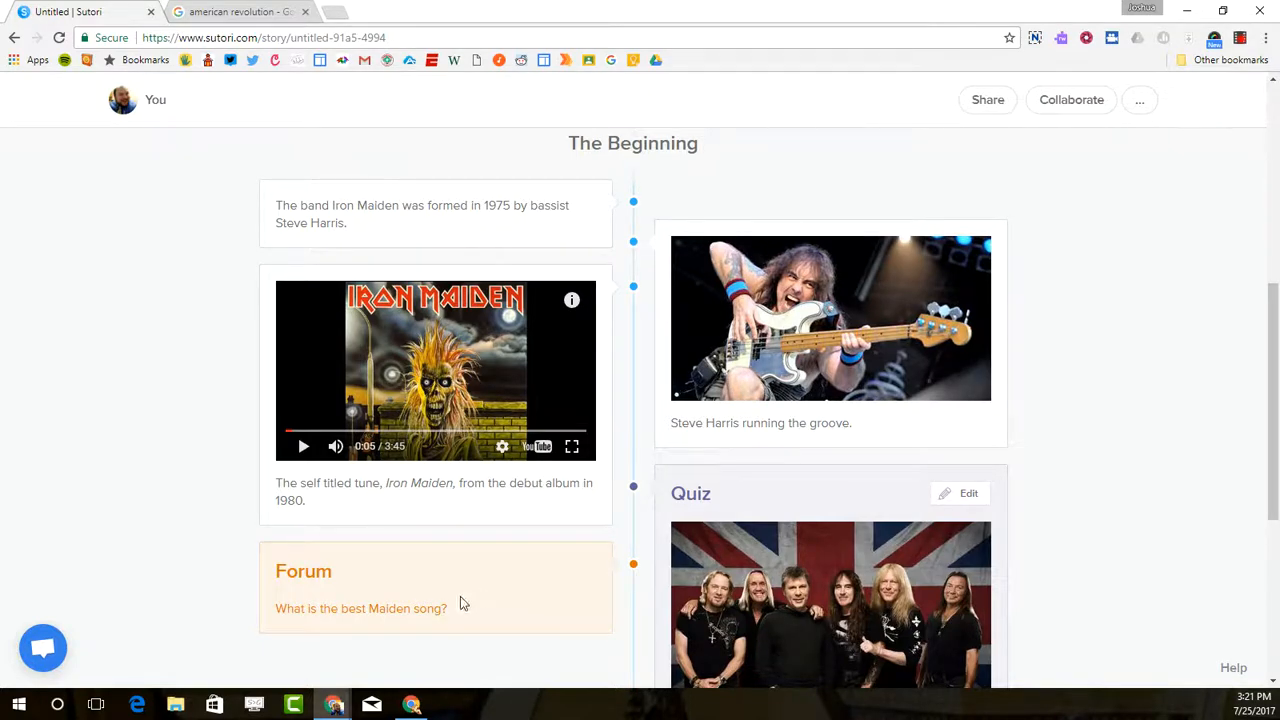
{"action": "scroll", "coordinate": [531, 571], "scroll_direction": "up", "scroll_amount": 8}
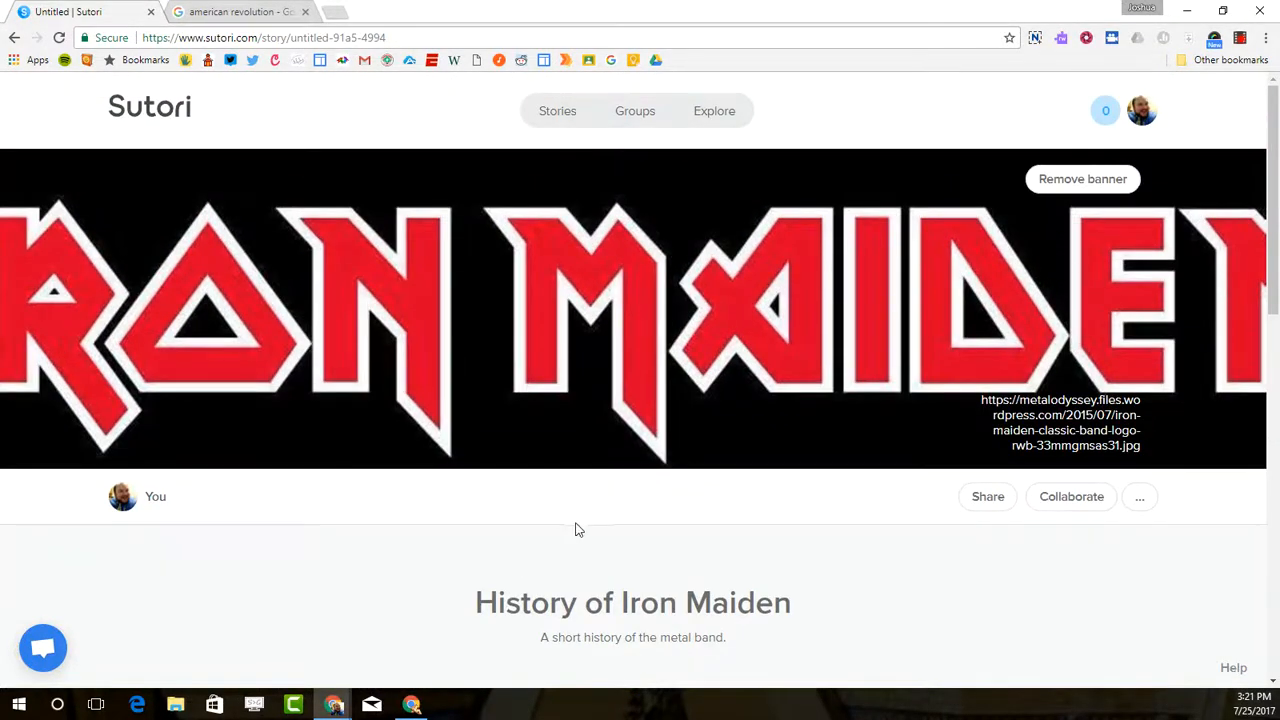
{"action": "left_click", "coordinate": [543, 117]}
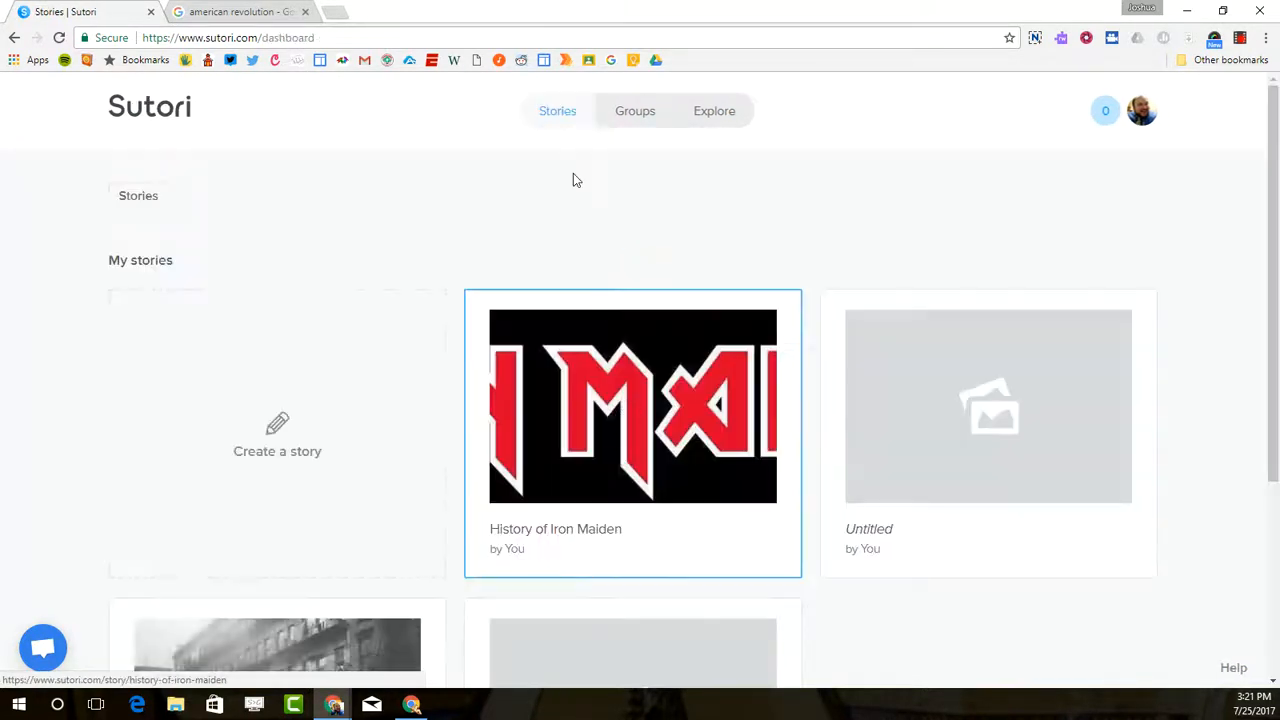
{"action": "left_click", "coordinate": [293, 458]}
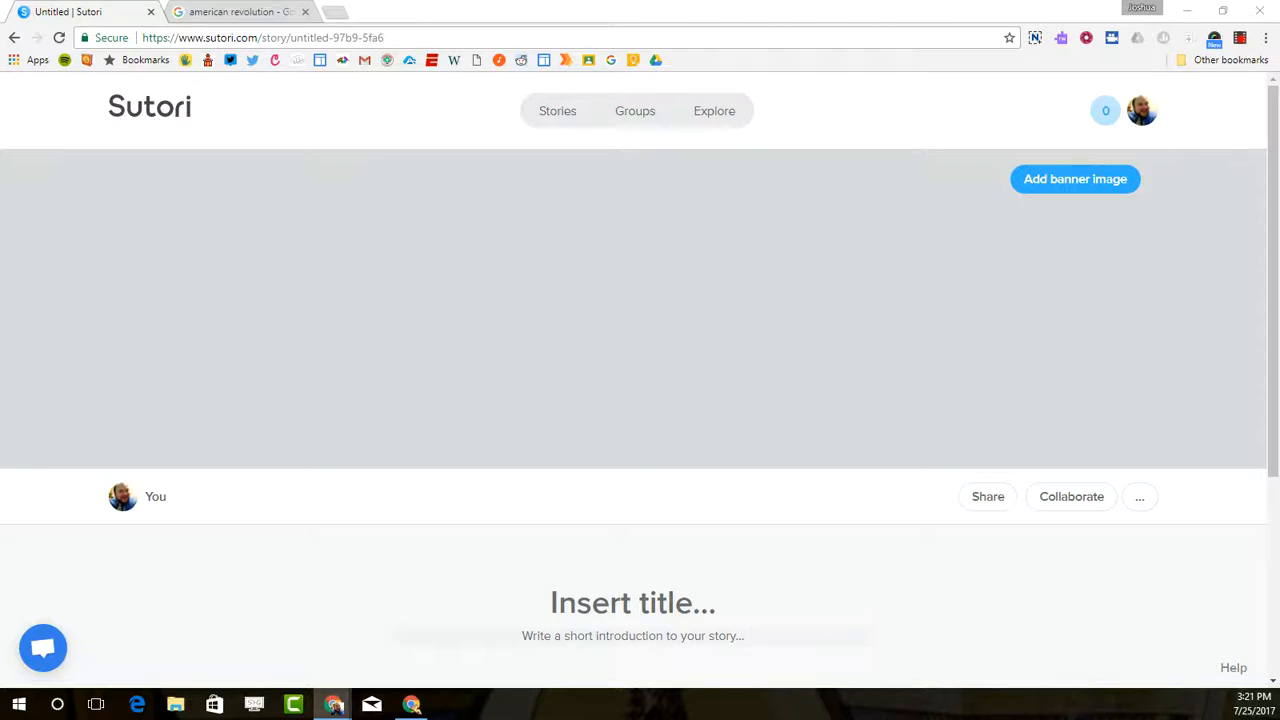
- Try to add the Slaughterhouse-Five book cover as the new story's banner image, and go back to the story page
{"action": "left_click_drag", "start_coordinate": [1279, 345], "coordinate": [606, 314]}
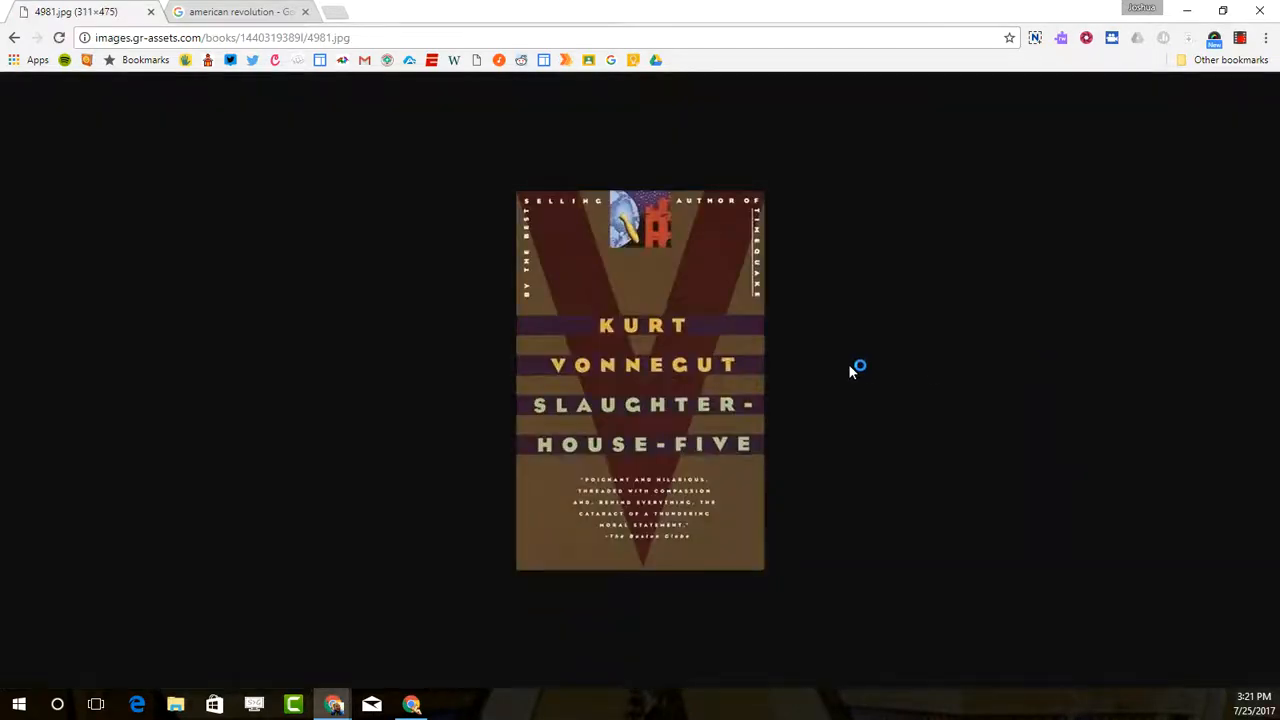
{"action": "key", "text": "alt+Left"}
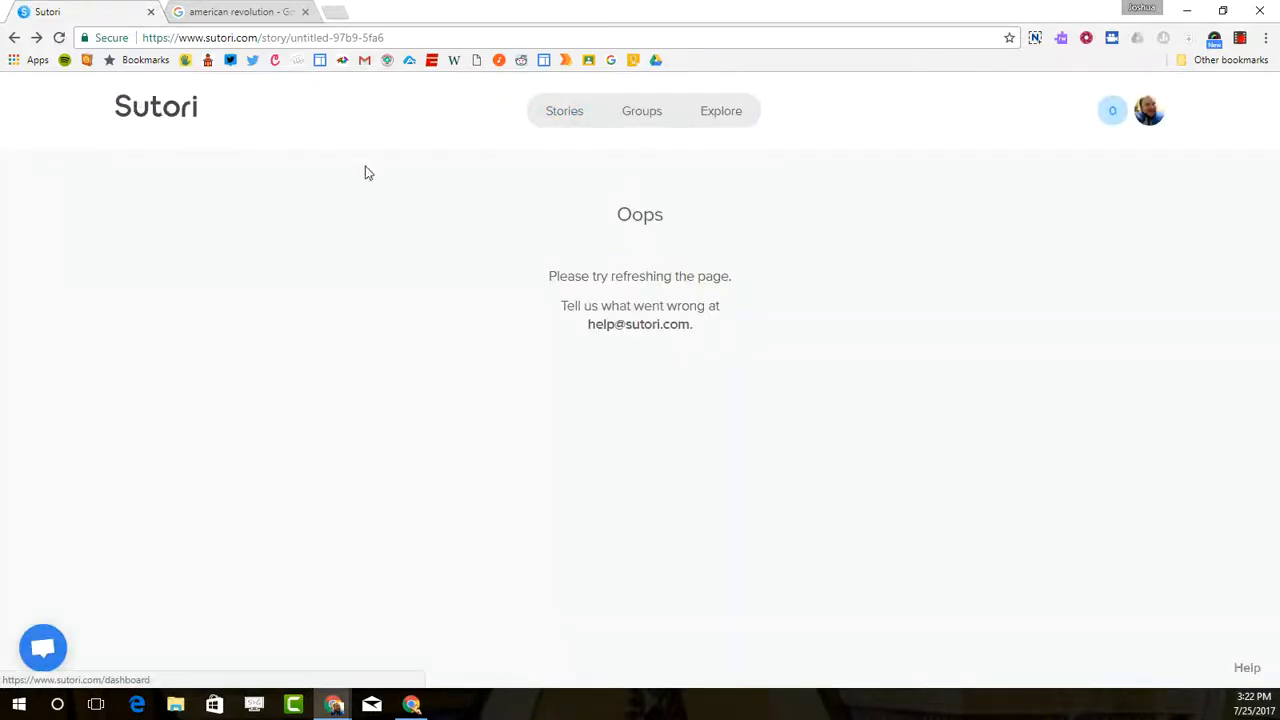
- Reload the new story's page and log back in to Sutori with the Google account
{"action": "left_click", "coordinate": [59, 38]}
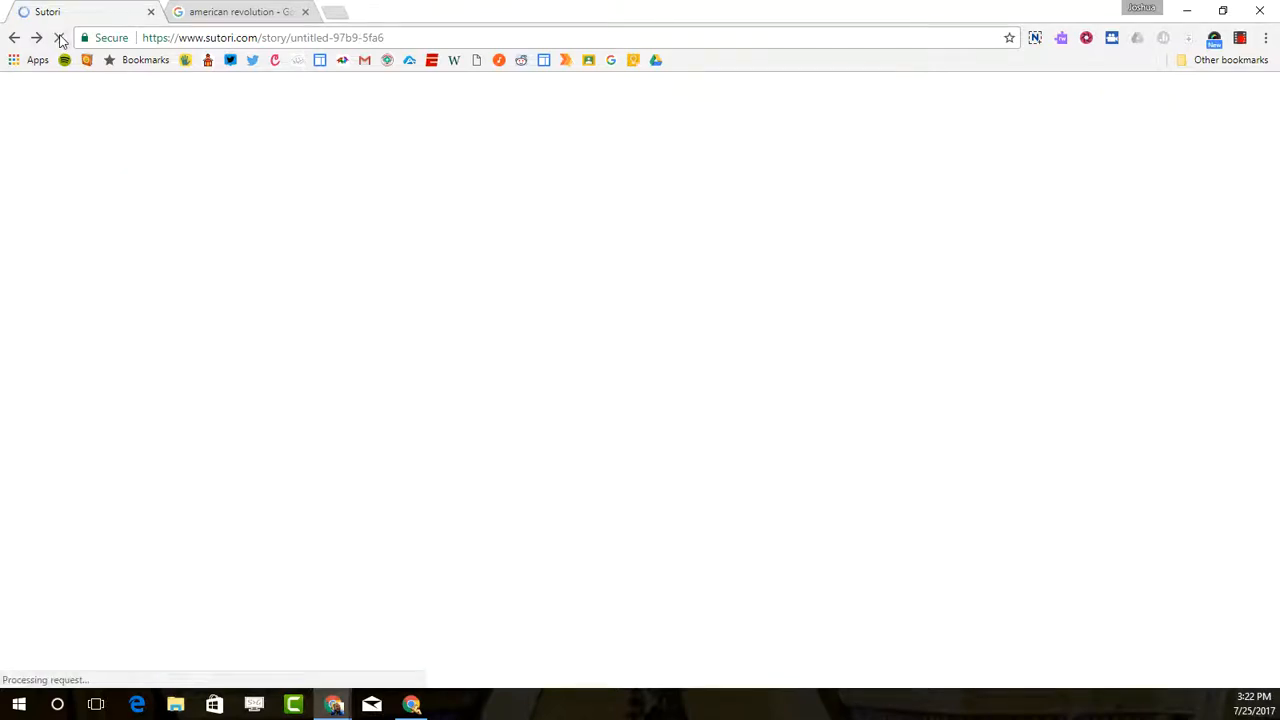
{"action": "left_click", "coordinate": [633, 283]}
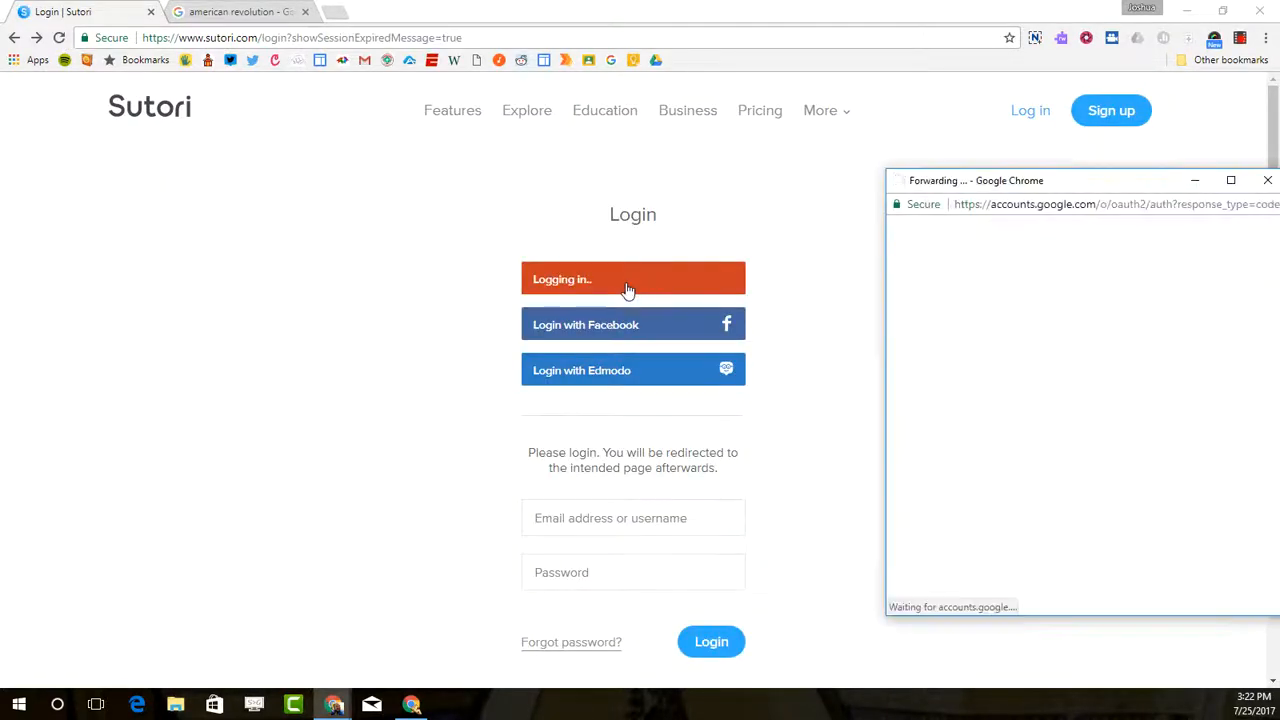
{"action": "left_click", "coordinate": [1037, 372]}
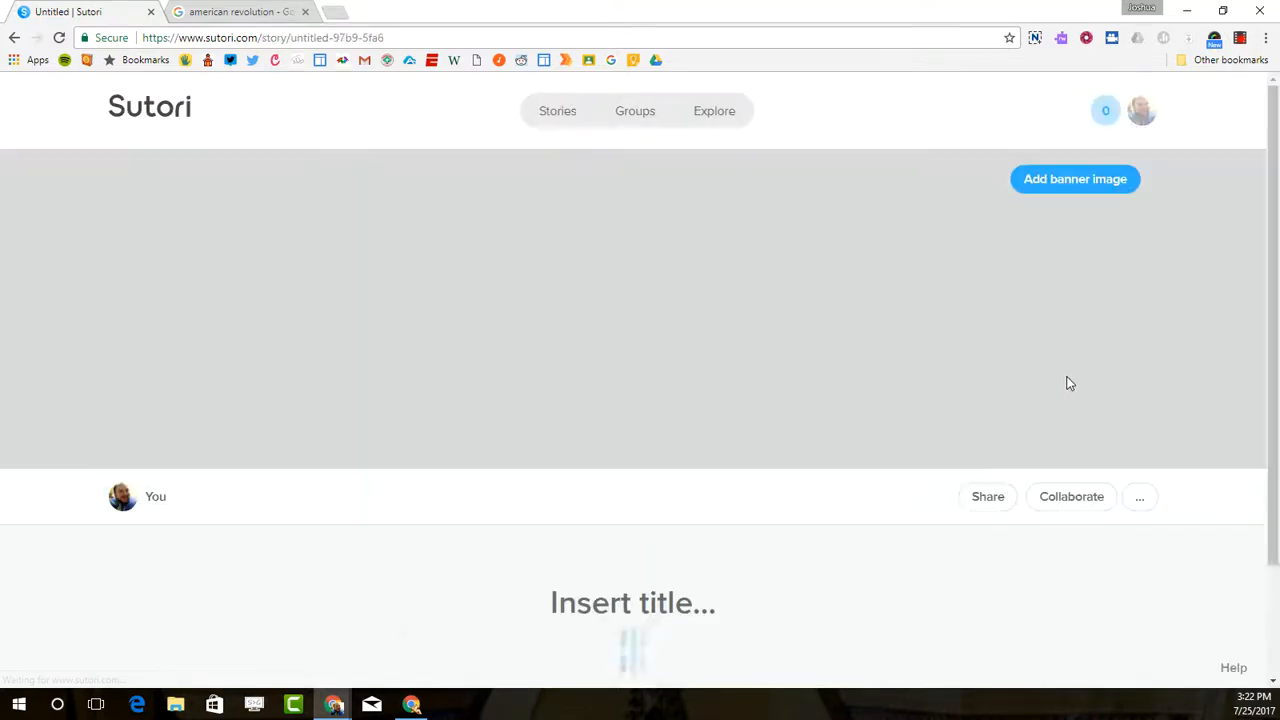
{"action": "left_click", "coordinate": [1066, 180]}
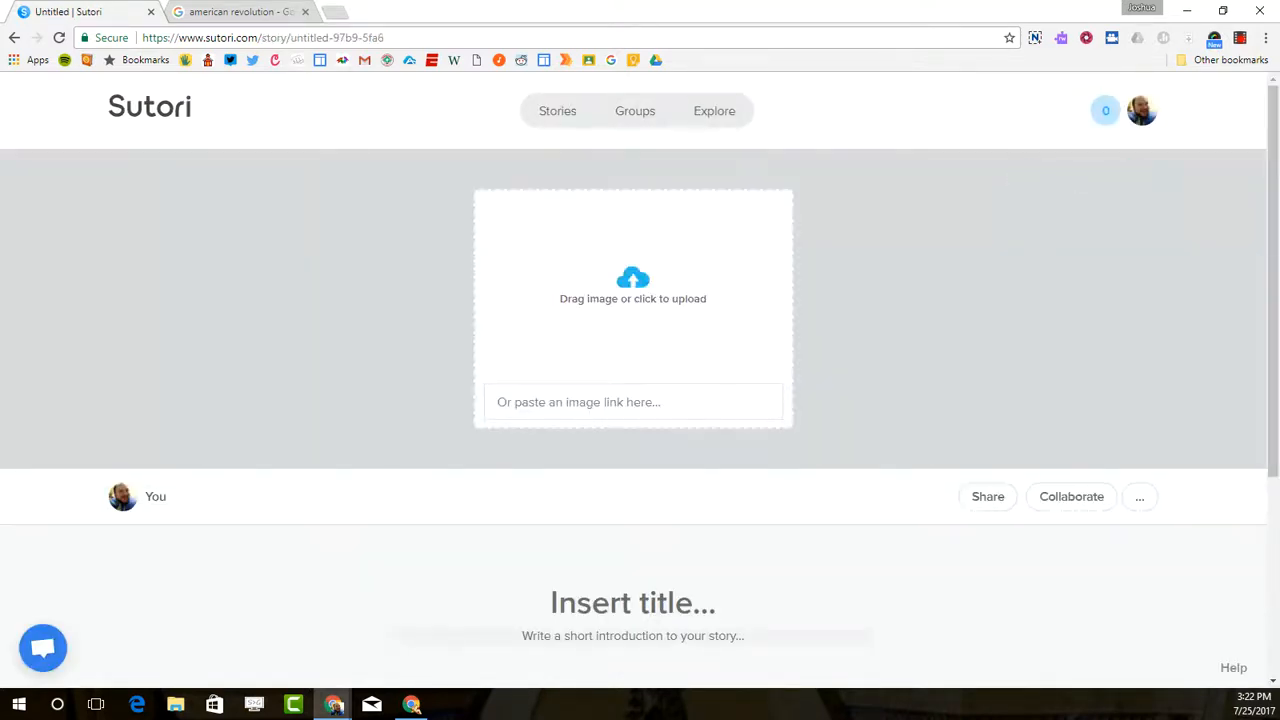
{"action": "left_click_drag", "start_coordinate": [1275, 318], "coordinate": [660, 276]}
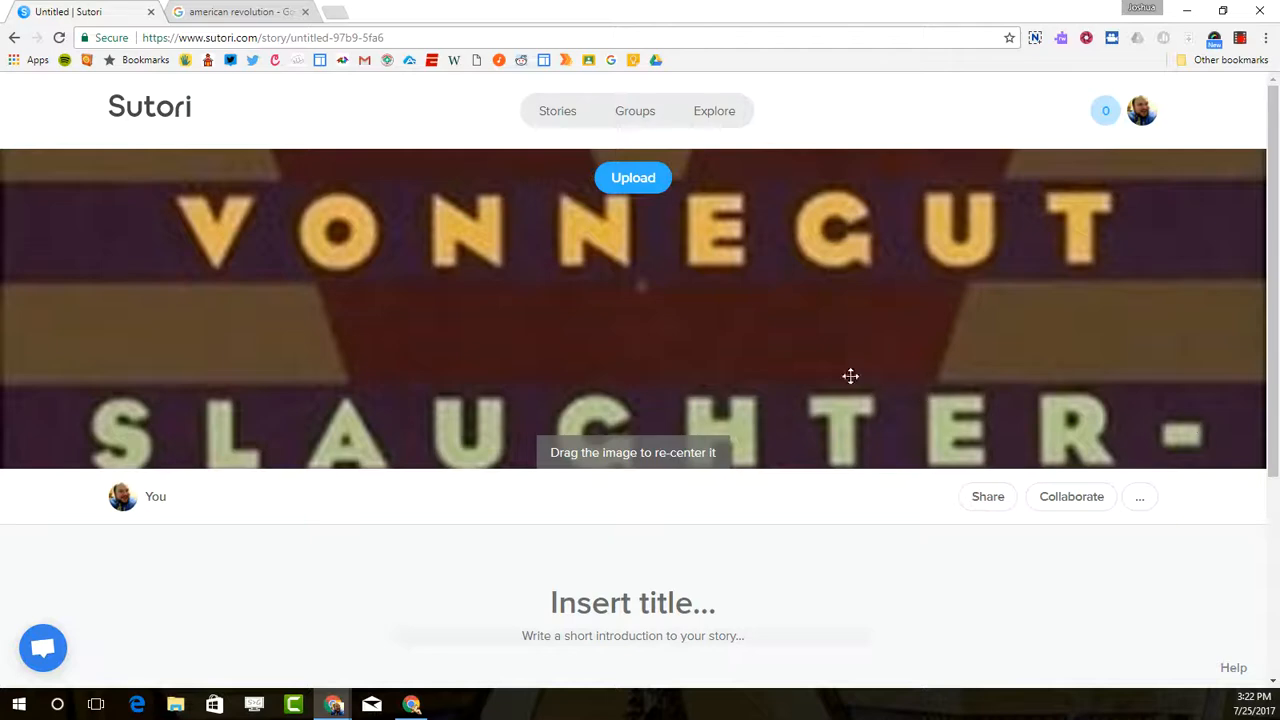
{"action": "left_click_drag", "start_coordinate": [850, 376], "coordinate": [826, 126]}
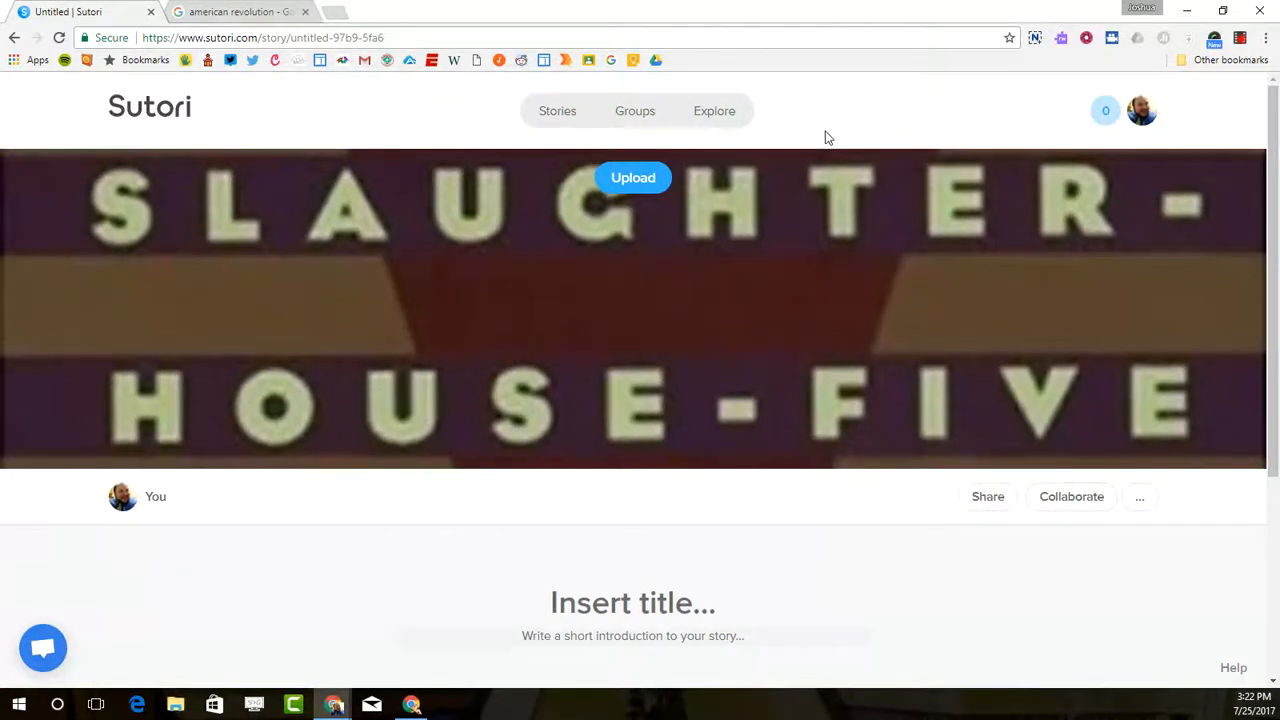
{"action": "left_click", "coordinate": [826, 131]}
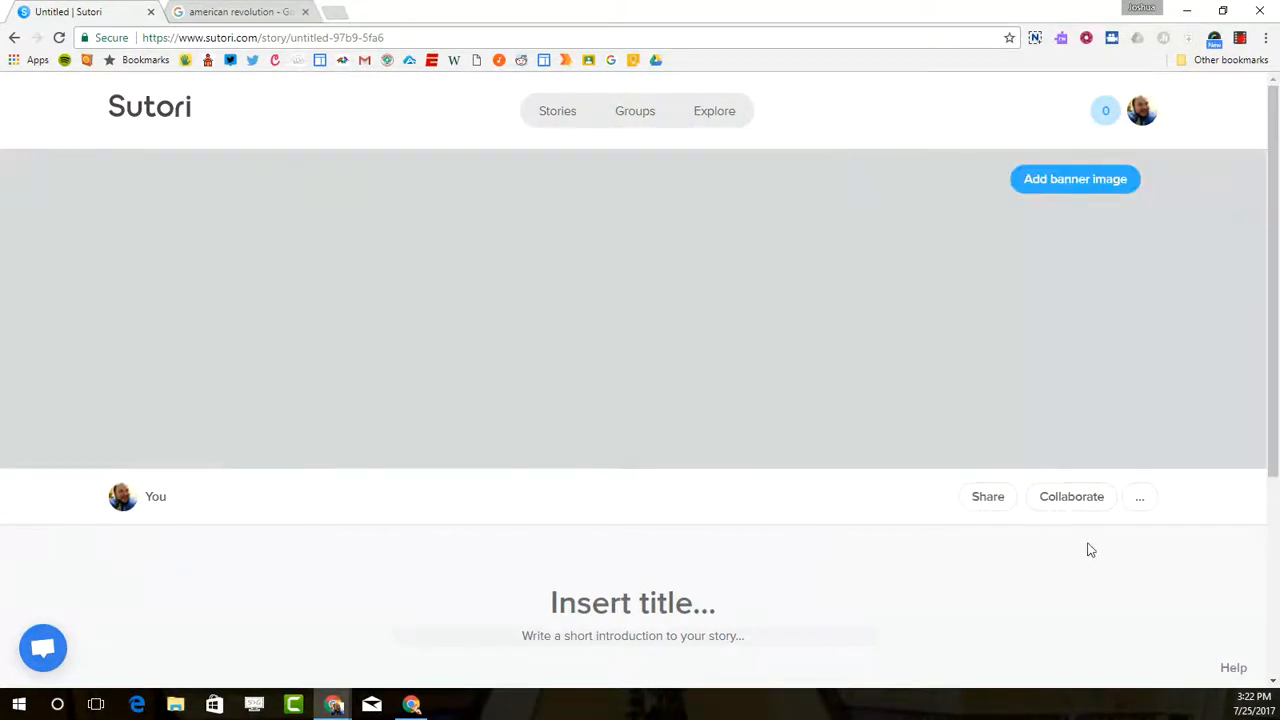
- Add the Slaughterhouse-Five book cover as the story's banner image and upload it
{"action": "left_click", "coordinate": [1045, 195]}
{"action": "left_click_drag", "start_coordinate": [1279, 270], "coordinate": [640, 276]}
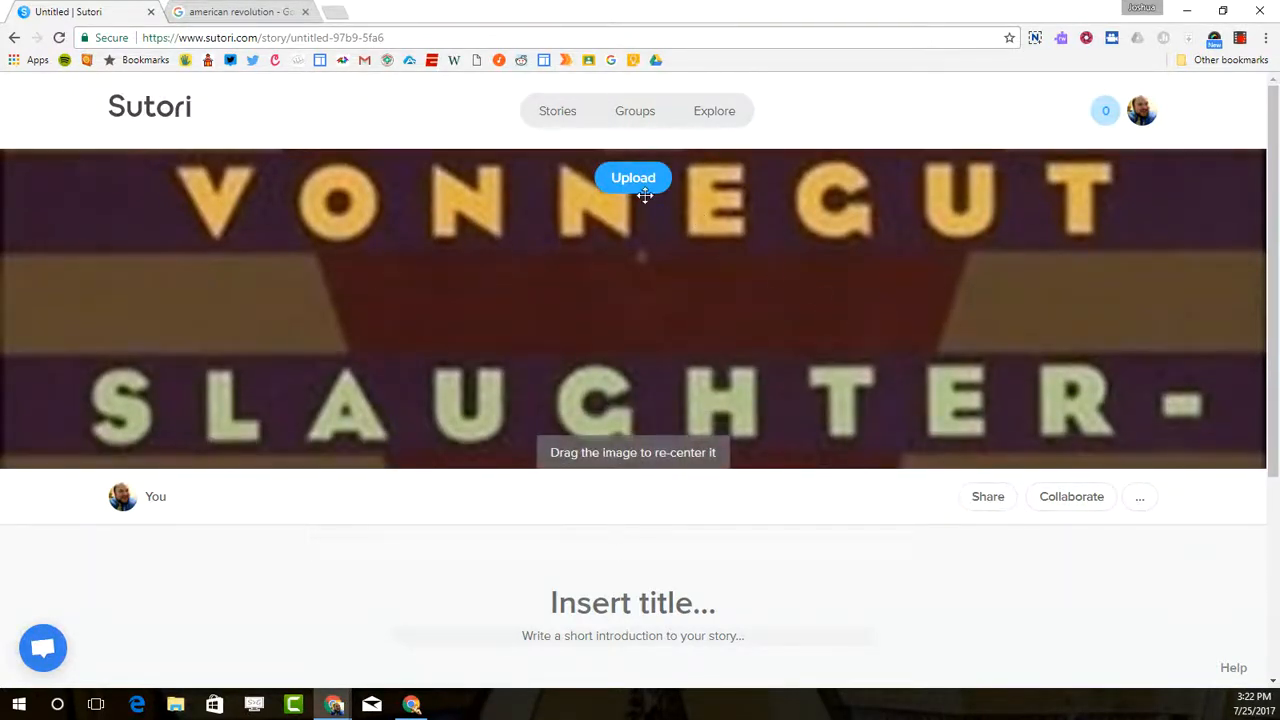
{"action": "left_click", "coordinate": [646, 189]}
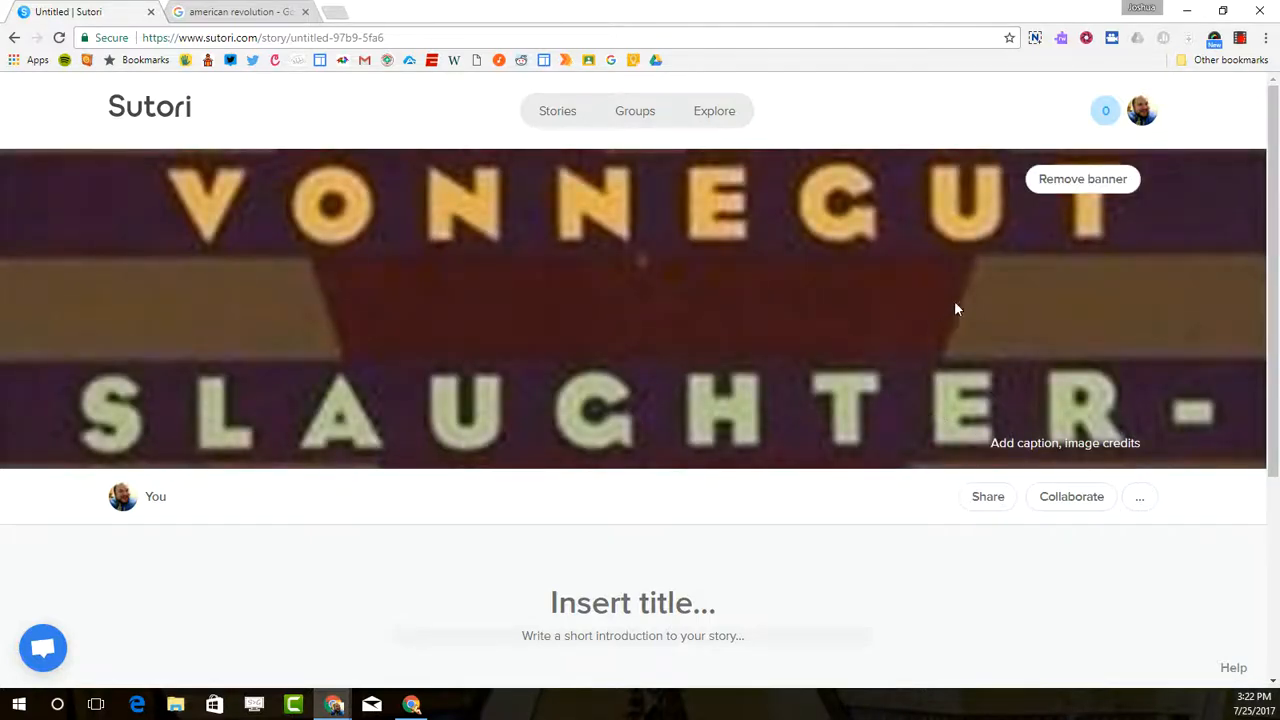
- Title the story "Chapters 1-5" and enter the introduction "An investigation of the first chapters of the book:"
{"action": "scroll", "coordinate": [581, 432], "scroll_direction": "down", "scroll_amount": 2}
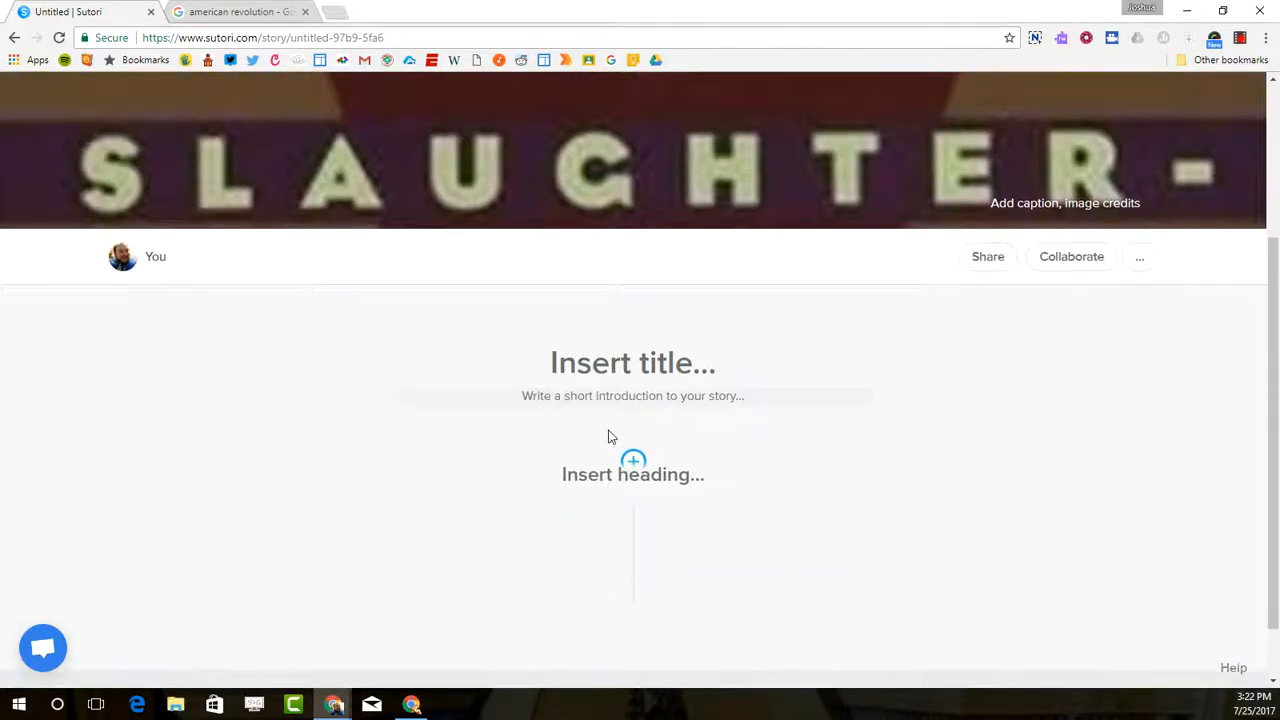
{"action": "left_click", "coordinate": [628, 362]}
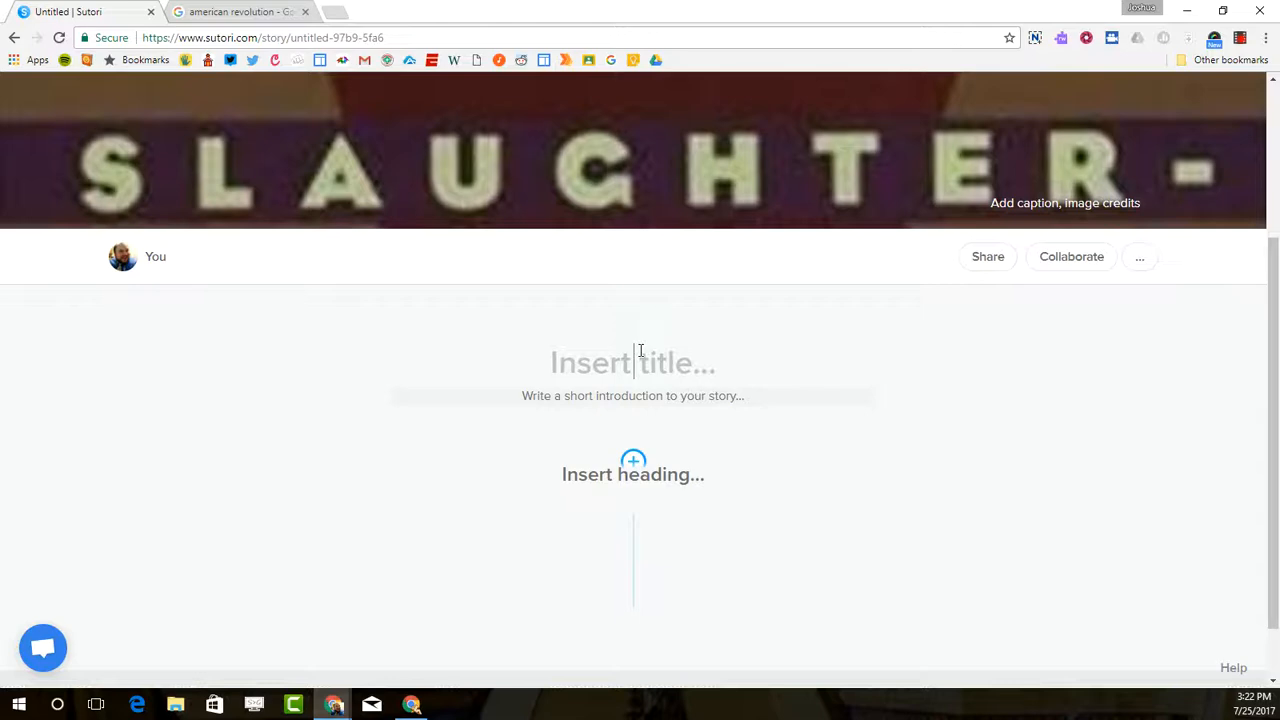
{"action": "type", "text": "Chapters "}
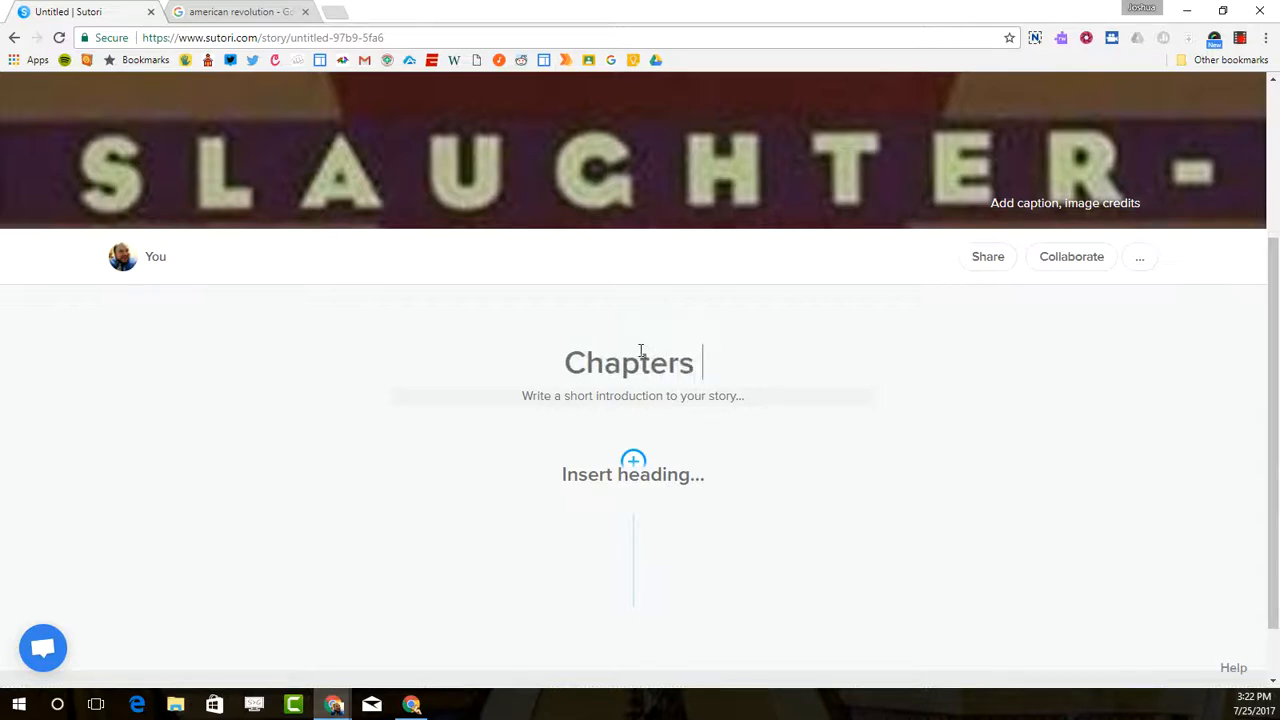
{"action": "type", "text": "1-5"}
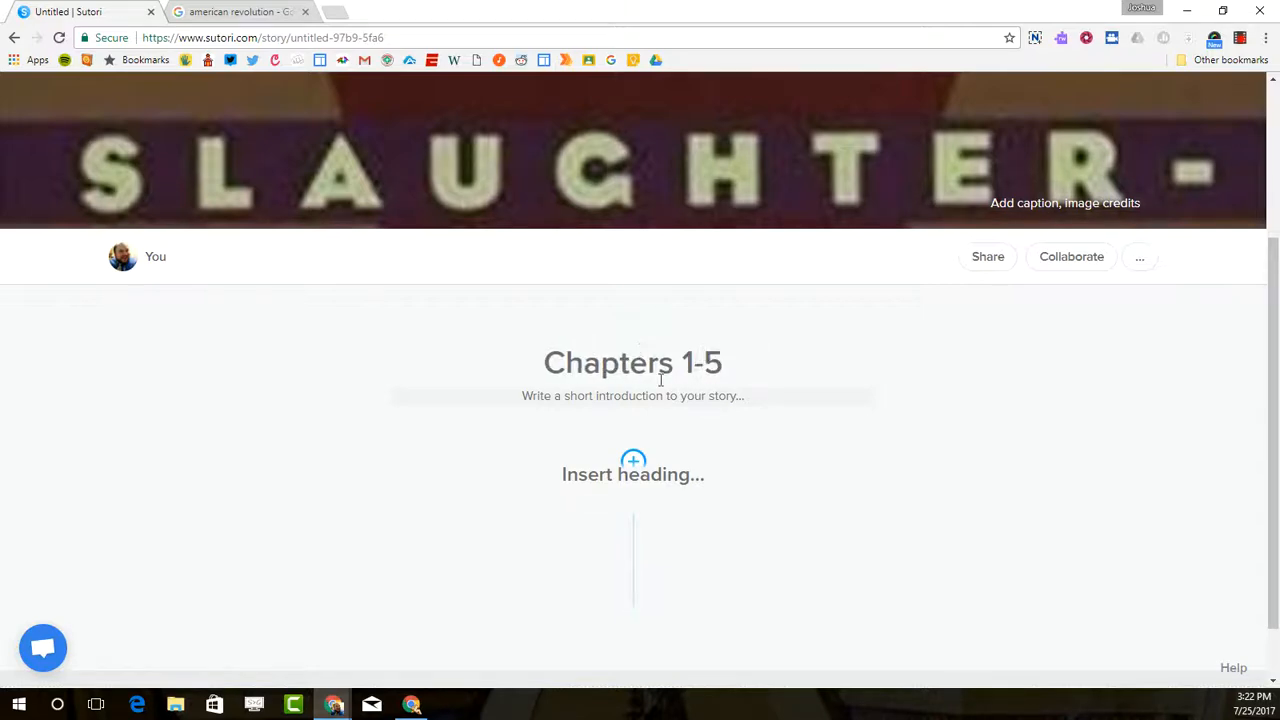
{"action": "left_click", "coordinate": [662, 396]}
{"action": "type", "text": "A"}
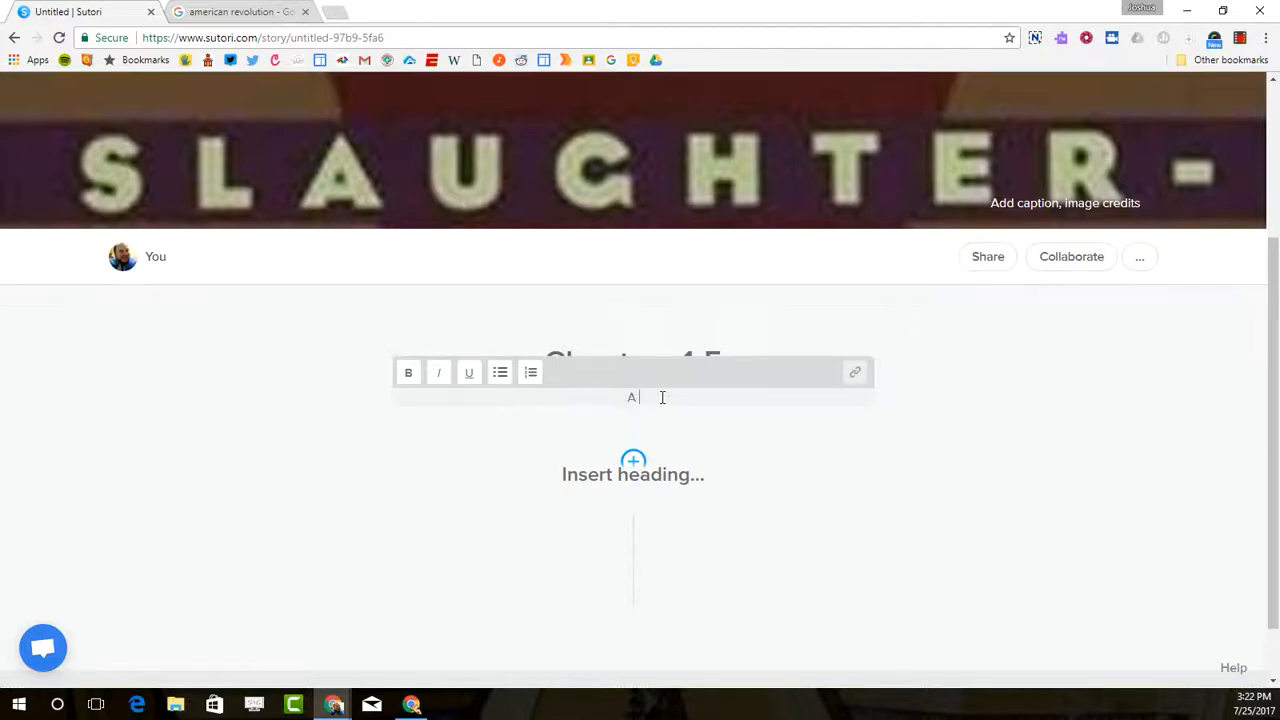
{"action": "type", "text": "n investigation of the first chapters of the book"}
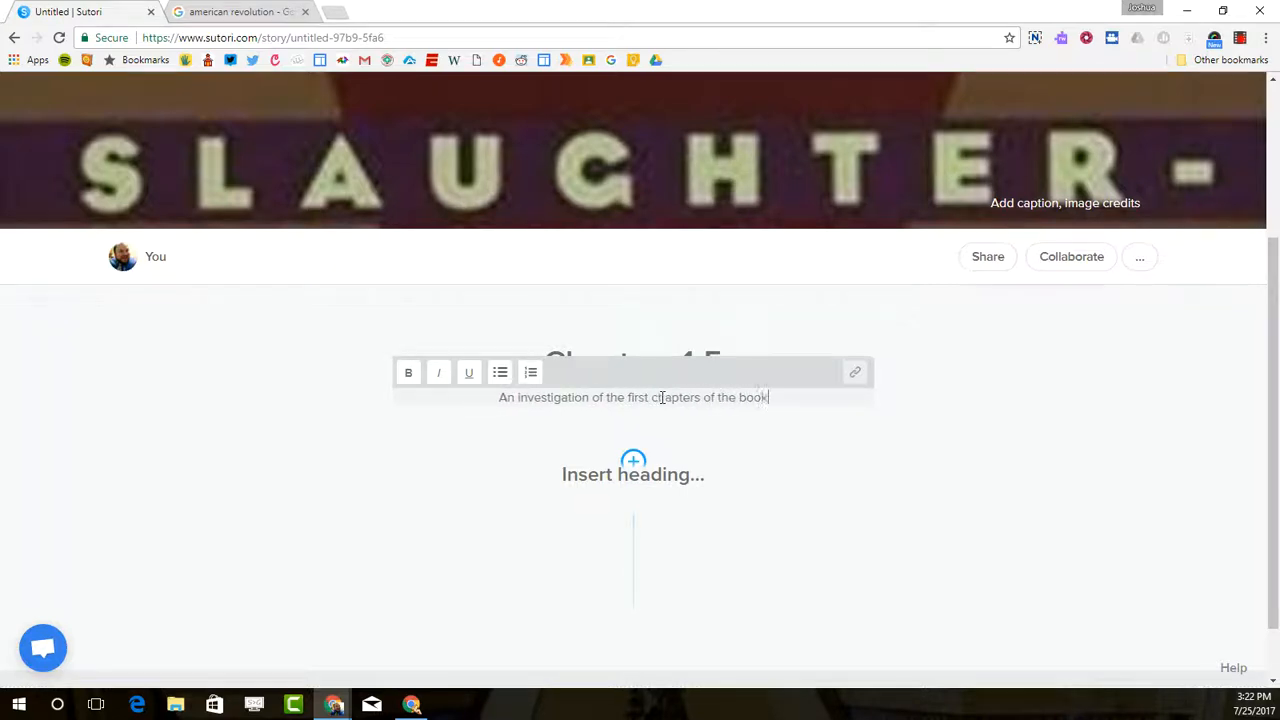
{"action": "type", "text": ":"}
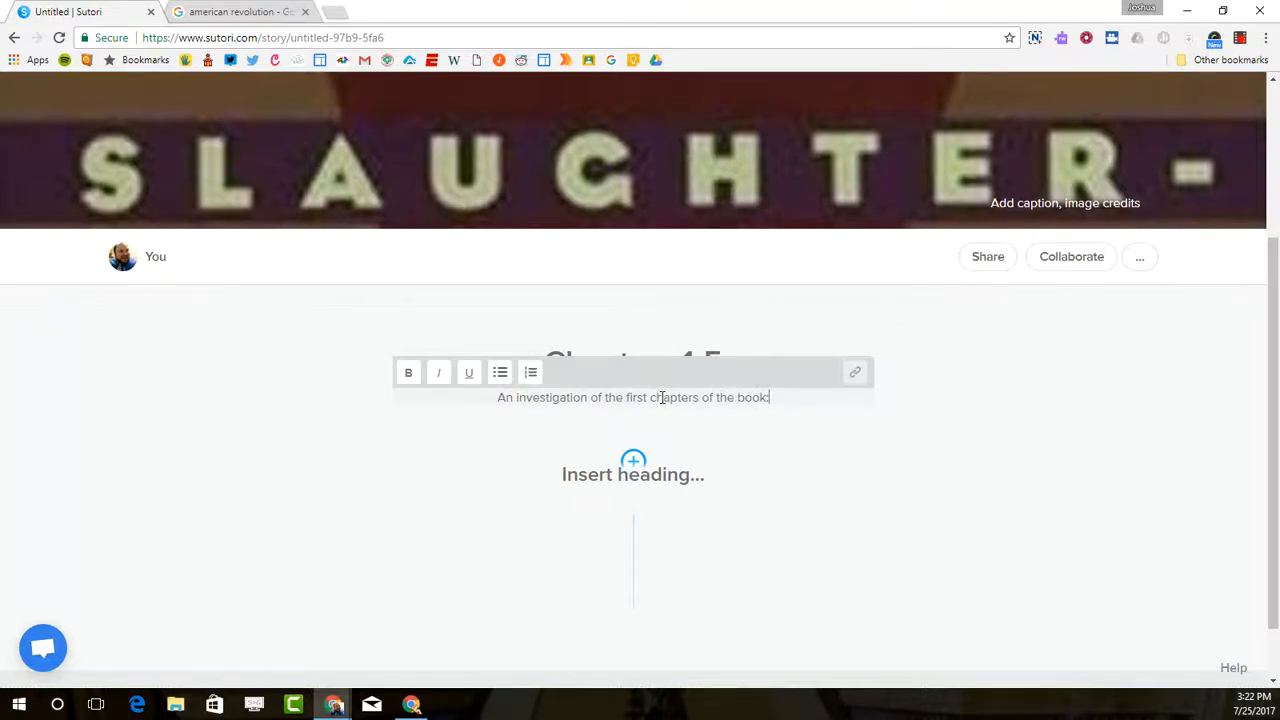
- Set the first section heading below the introduction to "Chapter 1"
{"action": "left_click", "coordinate": [636, 472]}
{"action": "type", "text": "Chapter "}
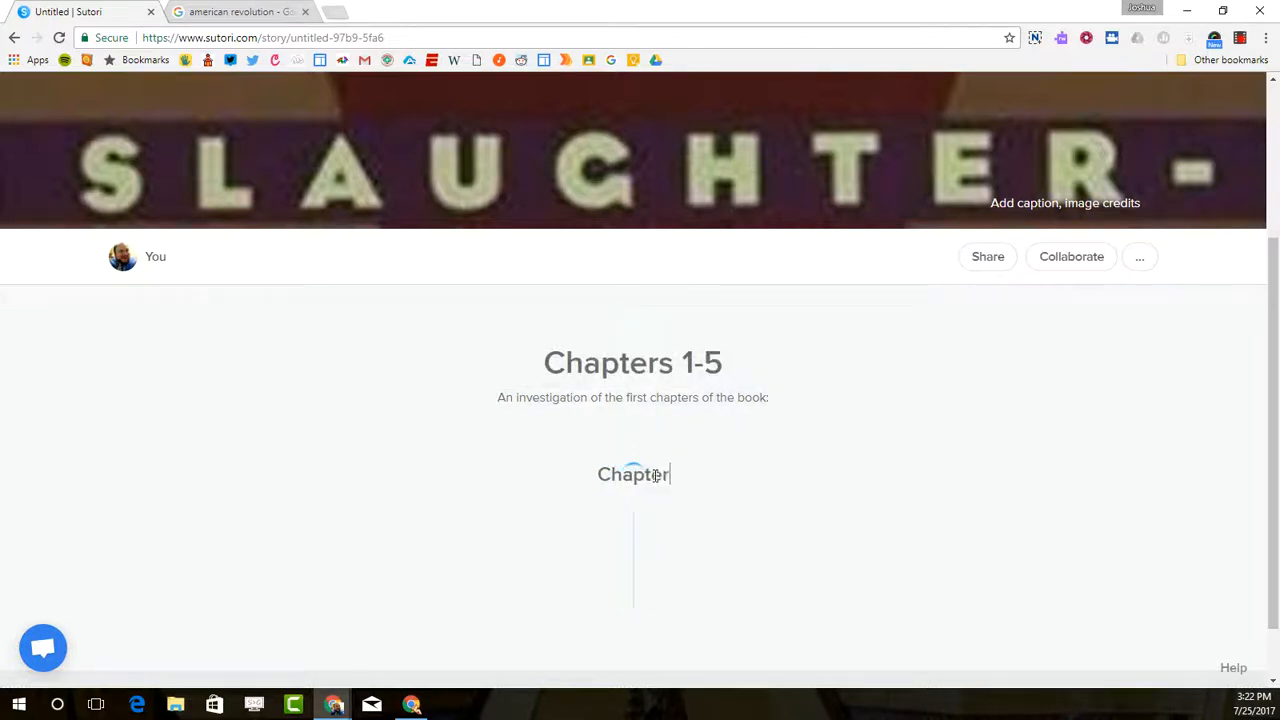
{"action": "type", "text": "1"}
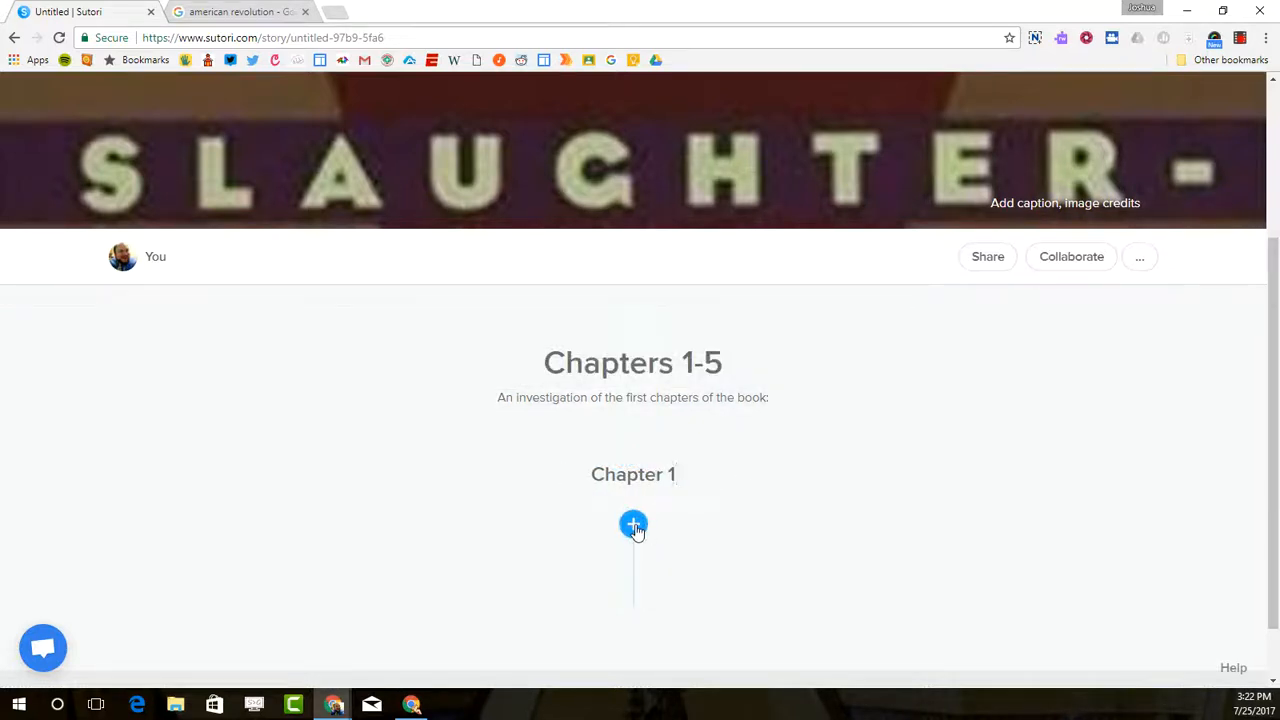
- Add a text block under the Chapter 1 heading reading "After reading pages 1-50, complete the following tasks:"
{"action": "left_click", "coordinate": [636, 524]}
{"action": "scroll", "coordinate": [685, 575], "scroll_direction": "down", "scroll_amount": 1}
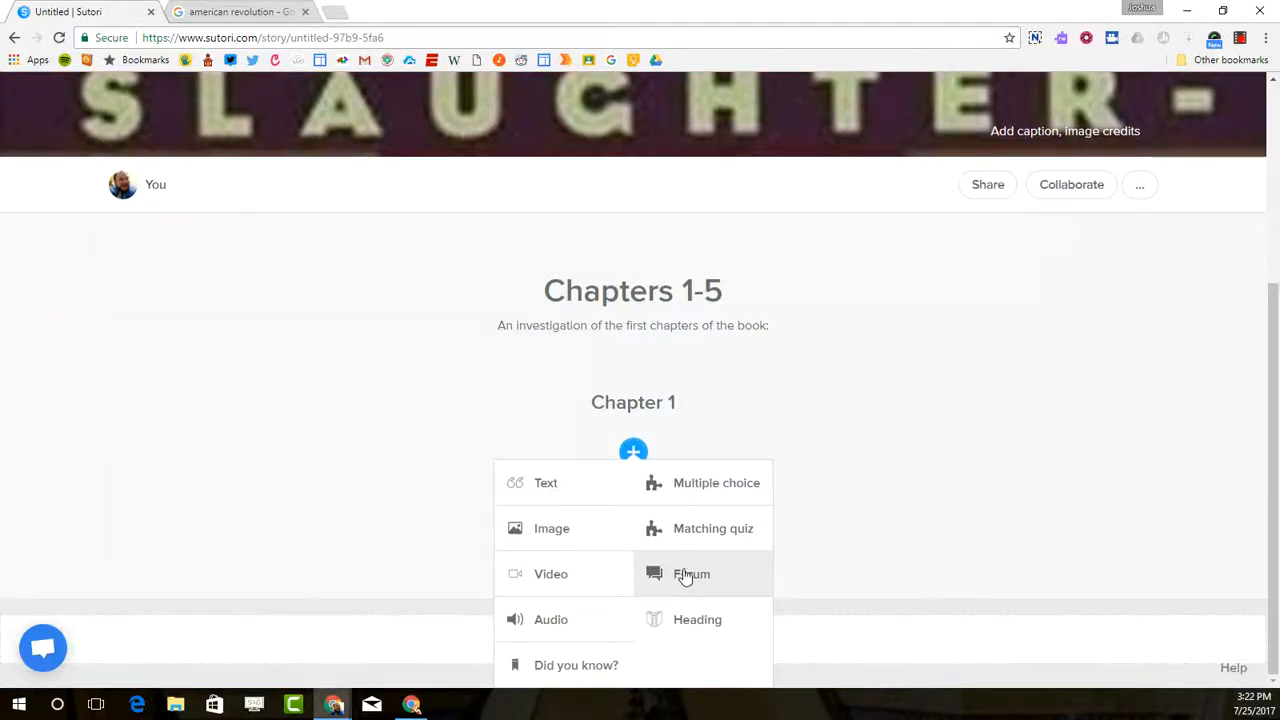
{"action": "left_click", "coordinate": [545, 482]}
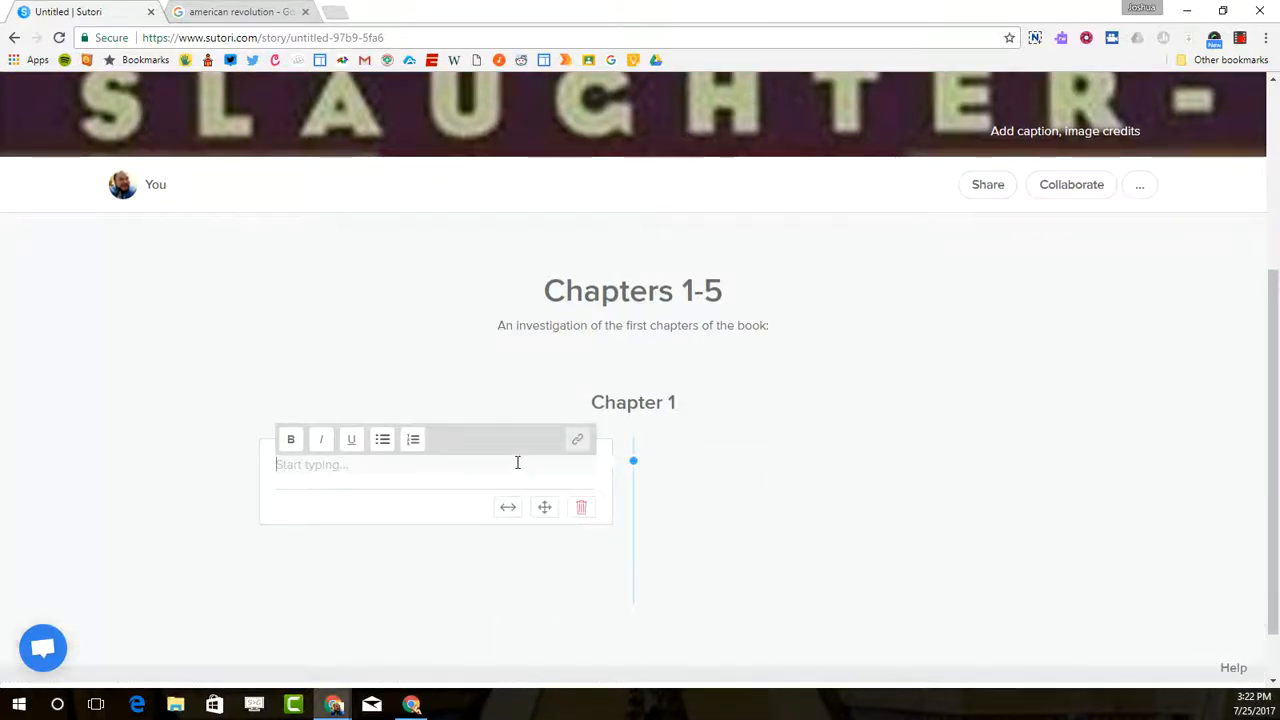
{"action": "type", "text": "After reading "}
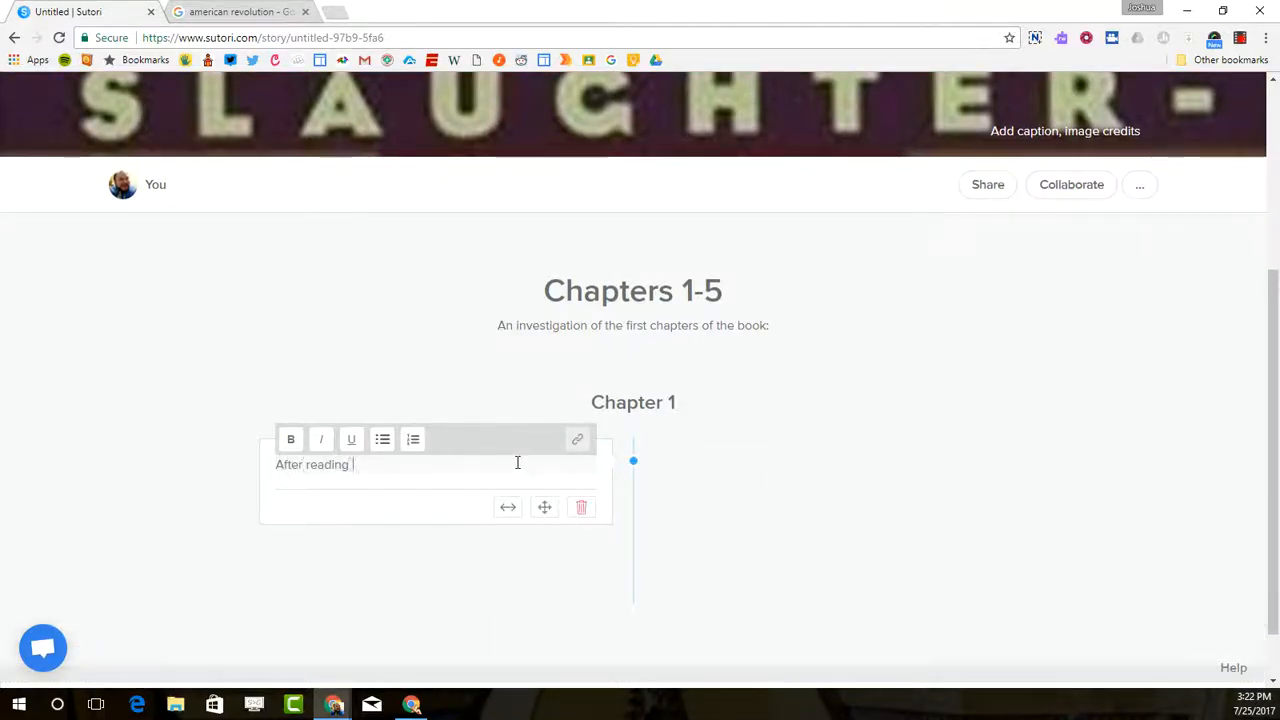
{"action": "type", "text": "pages 1-50,"}
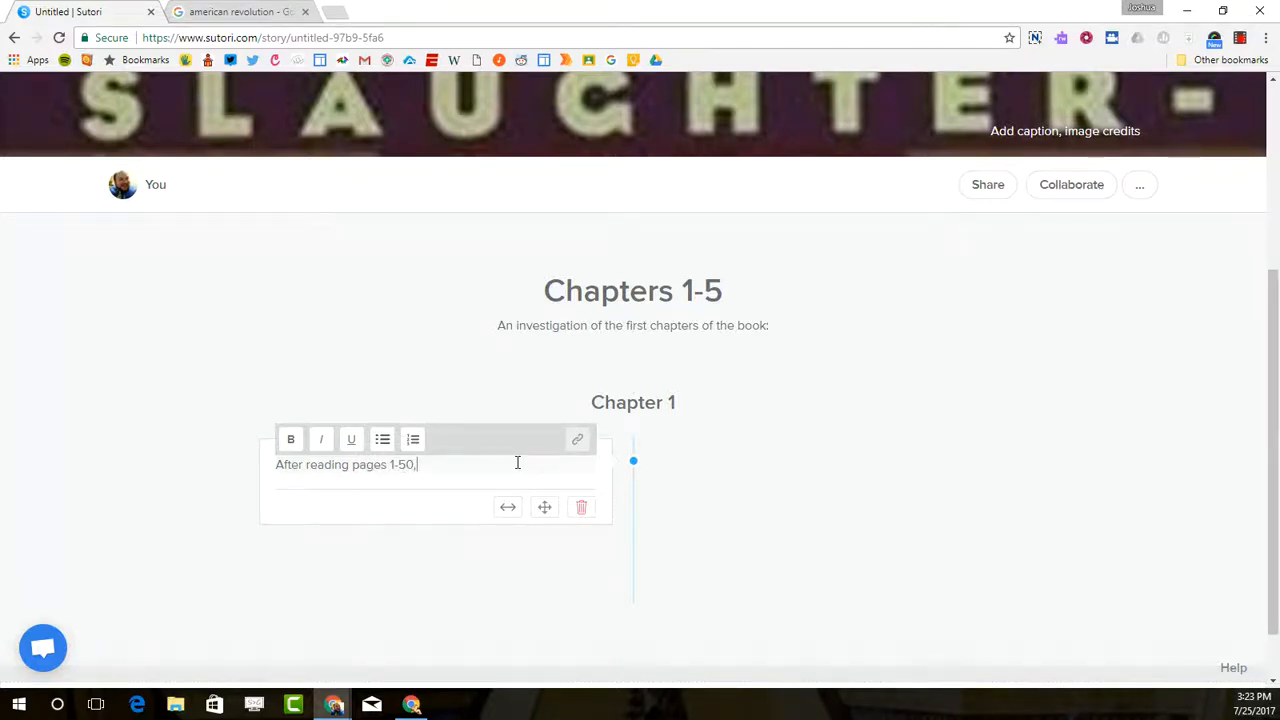
{"action": "type", "text": " complete the following tasks:"}
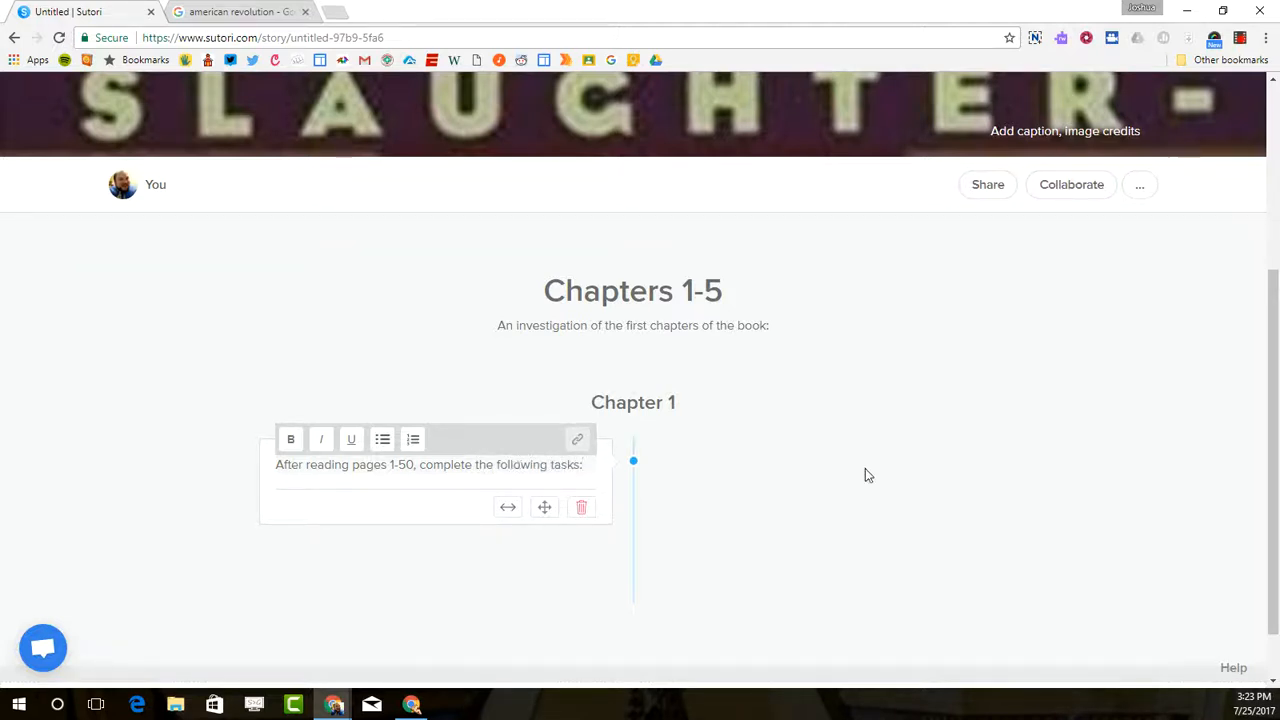
{"action": "left_click", "coordinate": [996, 508]}
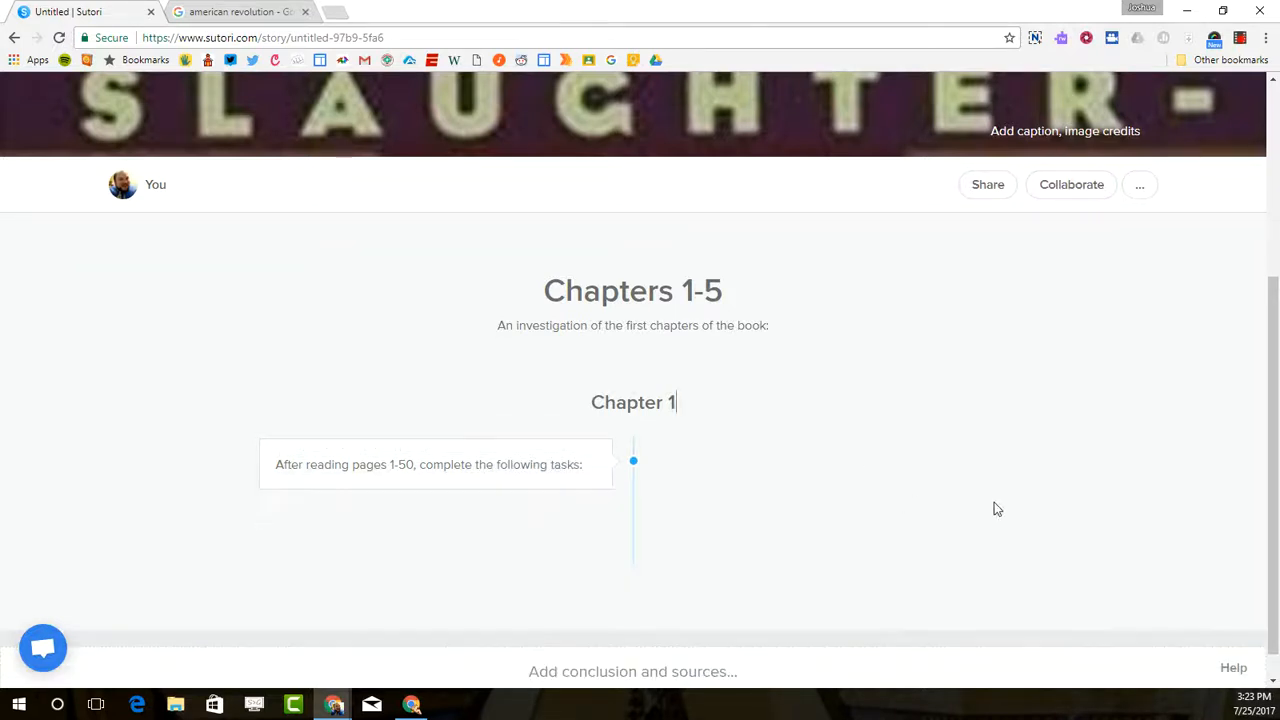
- Add a multiple-choice quiz below the text block and try to enter the question "Who is the protagonist in the story?"
{"action": "left_click", "coordinate": [633, 490]}
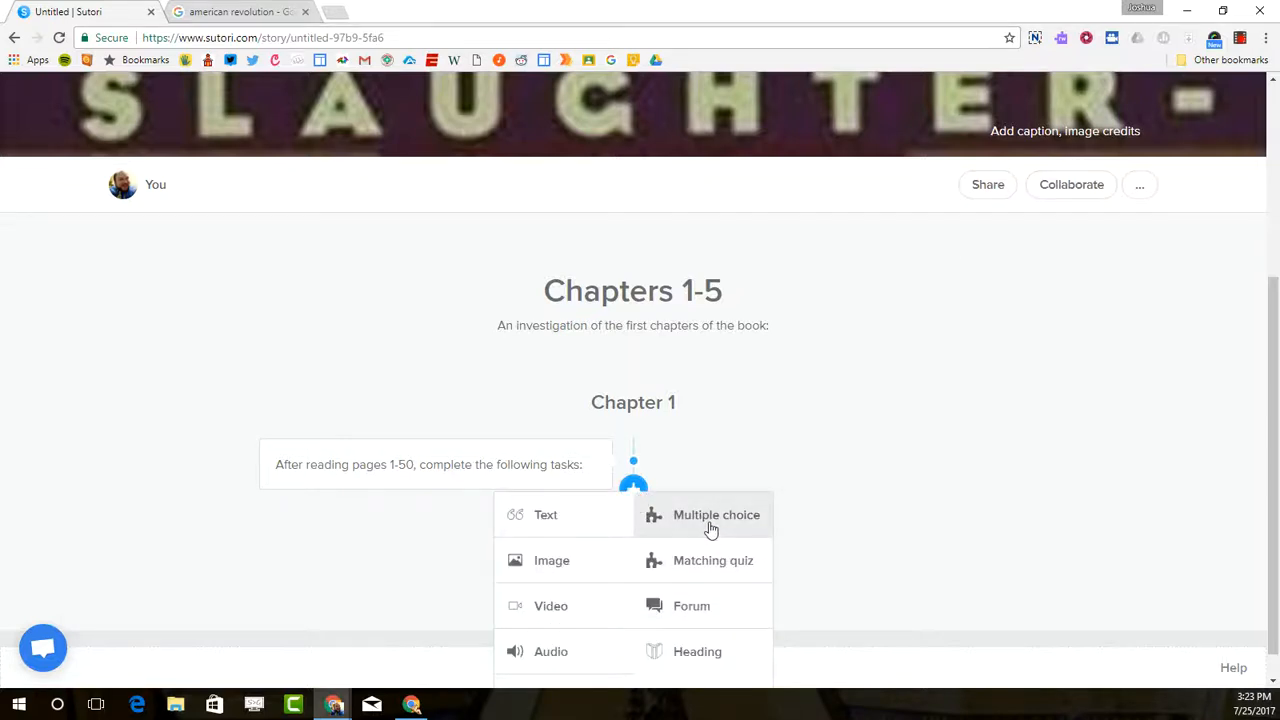
{"action": "left_click", "coordinate": [709, 528]}
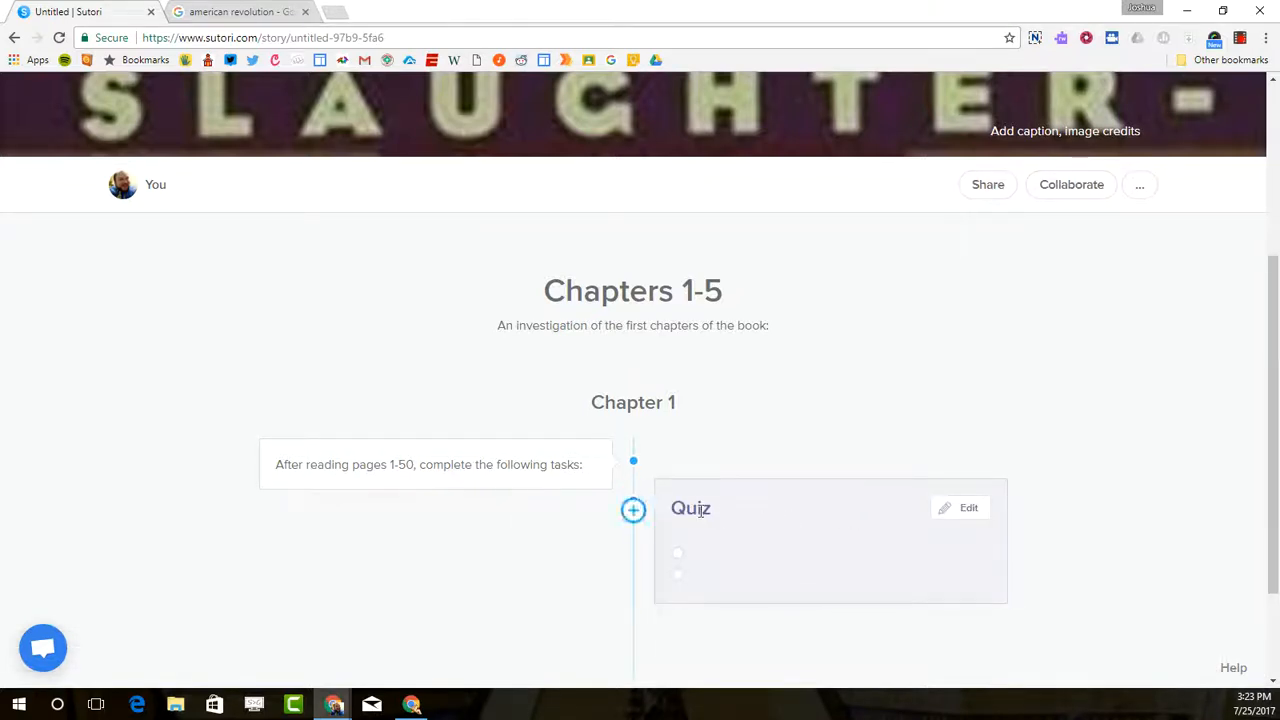
{"action": "left_click", "coordinate": [944, 514]}
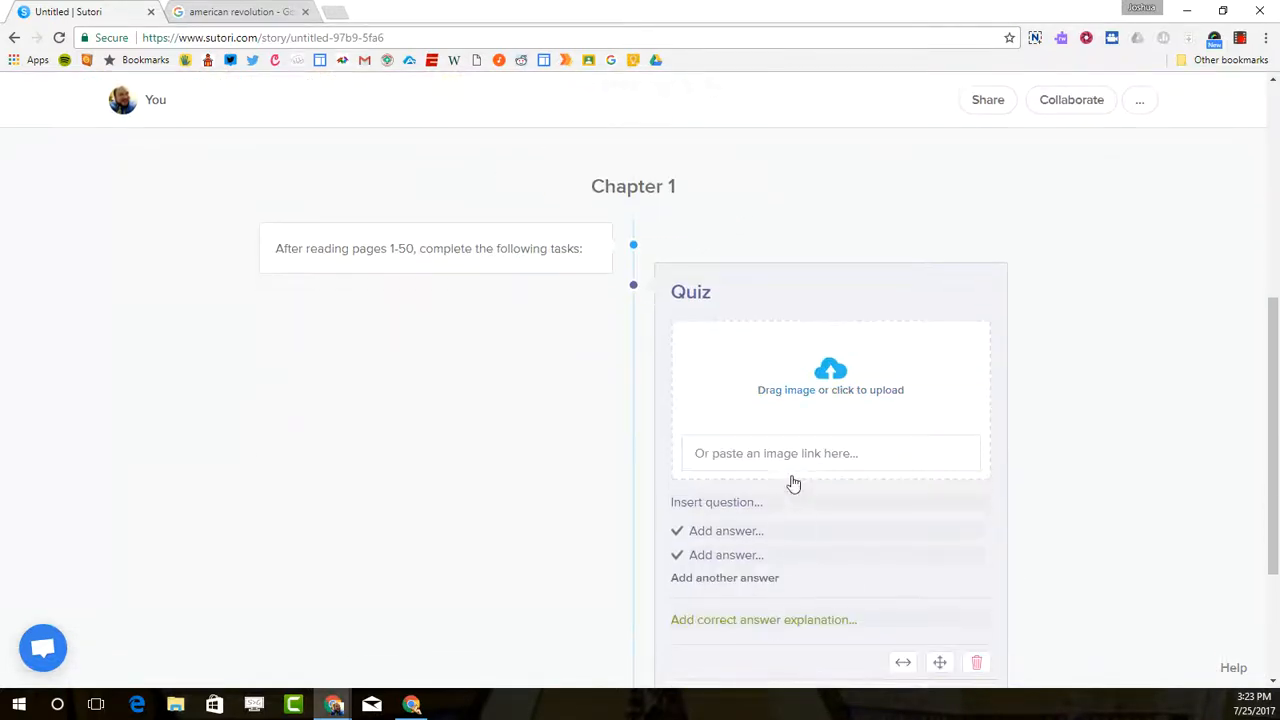
{"action": "left_click", "coordinate": [793, 458]}
{"action": "type", "text": "Who is th"}
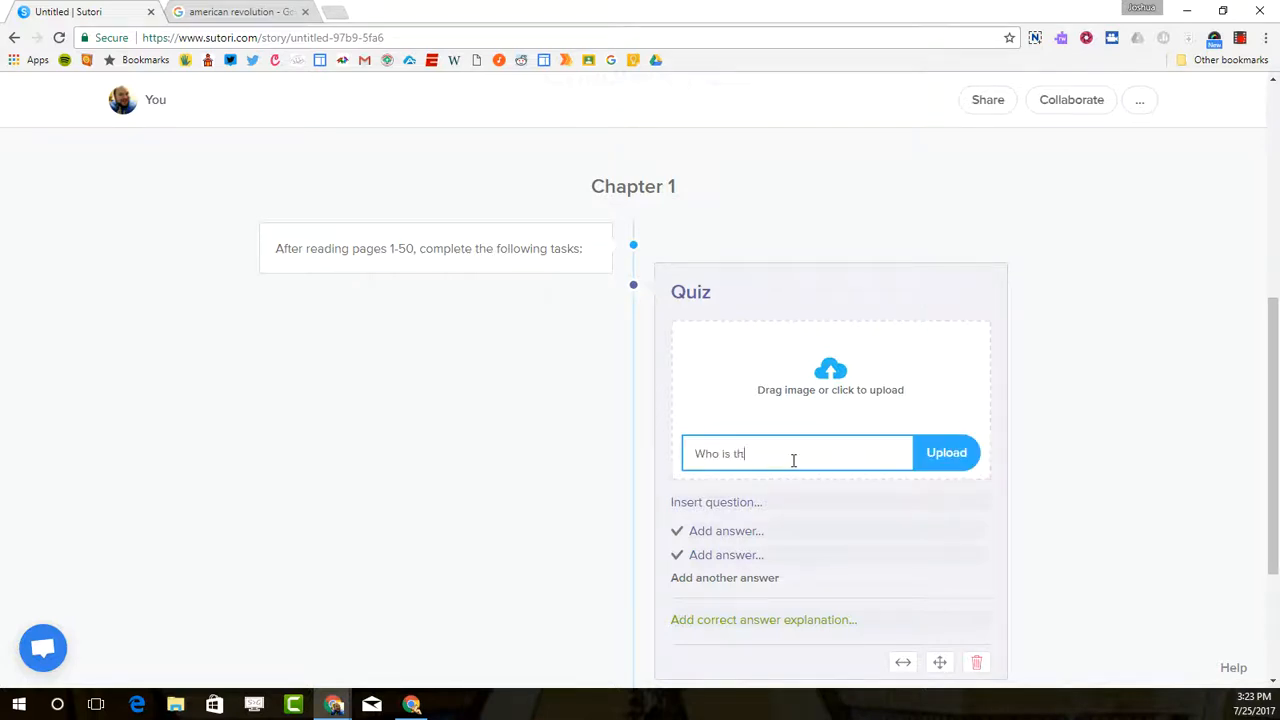
{"action": "type", "text": "e protagonist in the story?"}
- Give the quiz the answers "Roland Weary", "Billy Pilgrim" and "Winston Jones", and mark "Billy Pilgrim" as correct
{"action": "left_click", "coordinate": [747, 538]}
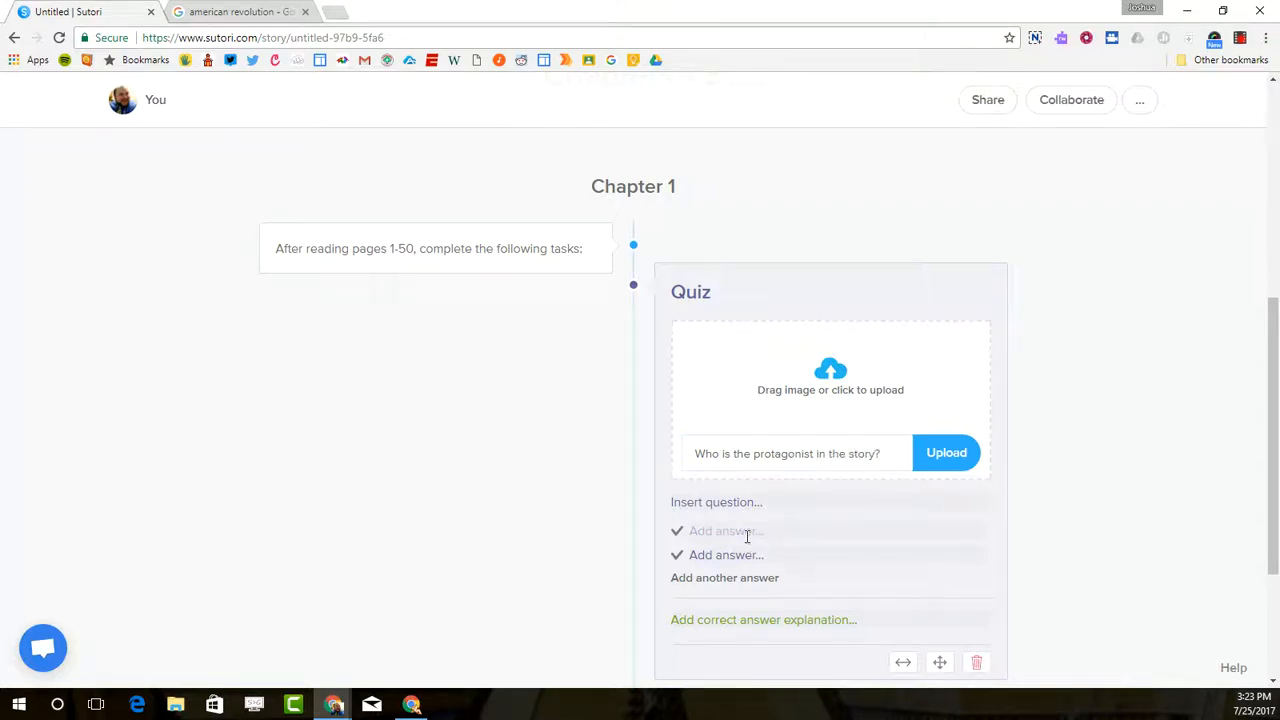
{"action": "type", "text": "Roland weary"}
{"action": "left_click", "coordinate": [742, 531]}
{"action": "key", "text": "BackSpace"}
{"action": "type", "text": "W"}
{"action": "left_click", "coordinate": [755, 557]}
{"action": "type", "text": "Billy Pilgrim"}
{"action": "left_click", "coordinate": [766, 578]}
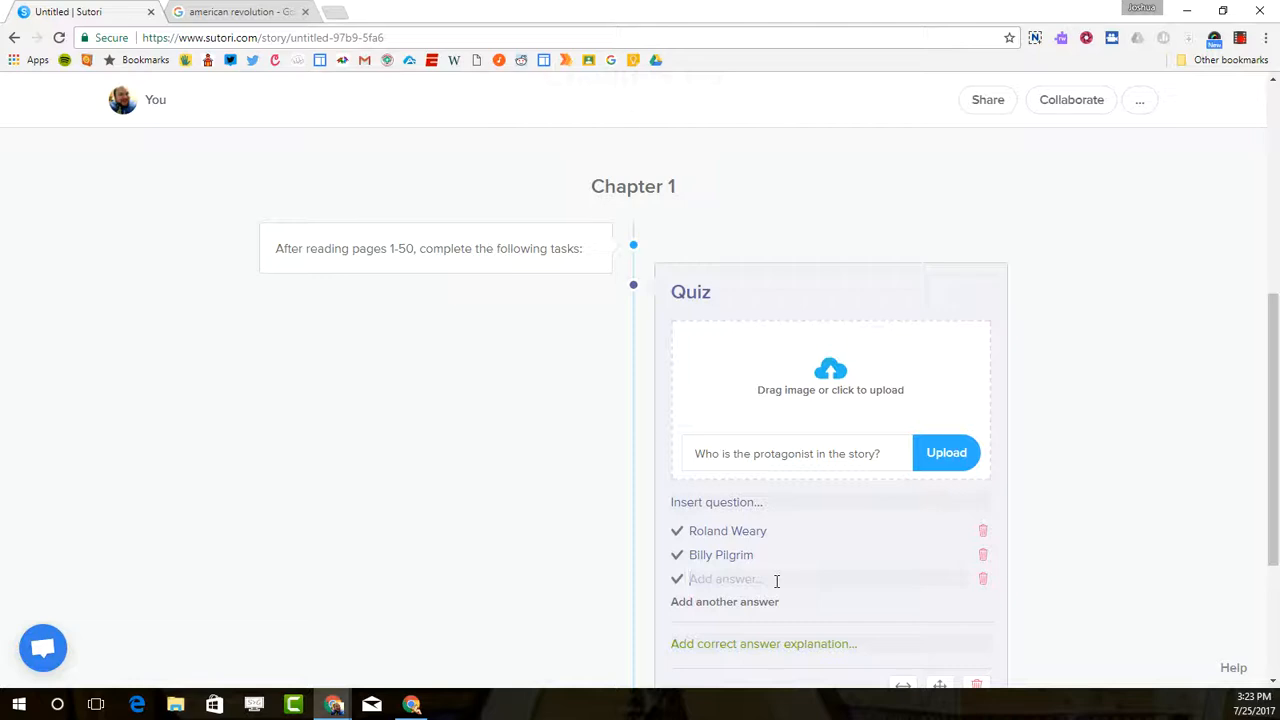
{"action": "type", "text": "Wil"}
{"action": "type", "text": "ston Jones"}
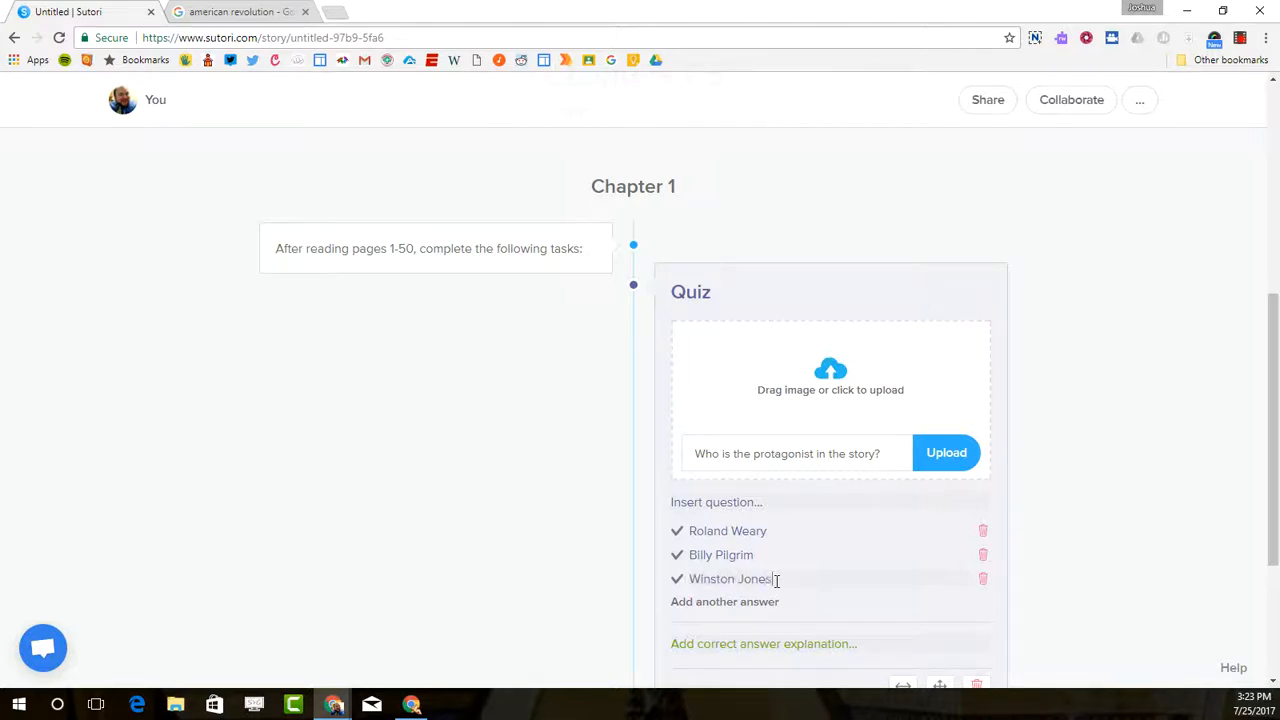
{"action": "left_click", "coordinate": [677, 555]}
- Add the "Everything was beautiful, and nothing hurt" tombstone drawing as the quiz's image
{"action": "scroll", "coordinate": [1160, 526], "scroll_direction": "down", "scroll_amount": 3}
{"action": "scroll", "coordinate": [1128, 500], "scroll_direction": "up", "scroll_amount": 2}
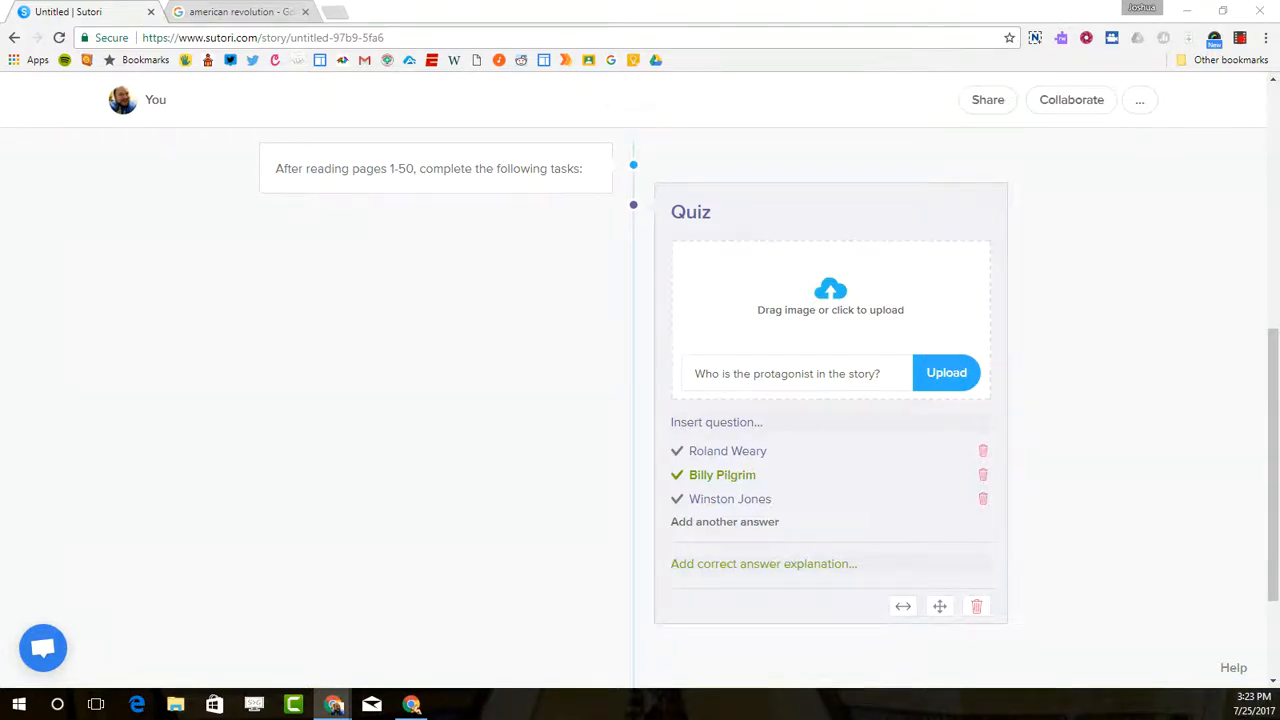
{"action": "left_click_drag", "start_coordinate": [1279, 300], "coordinate": [813, 290]}
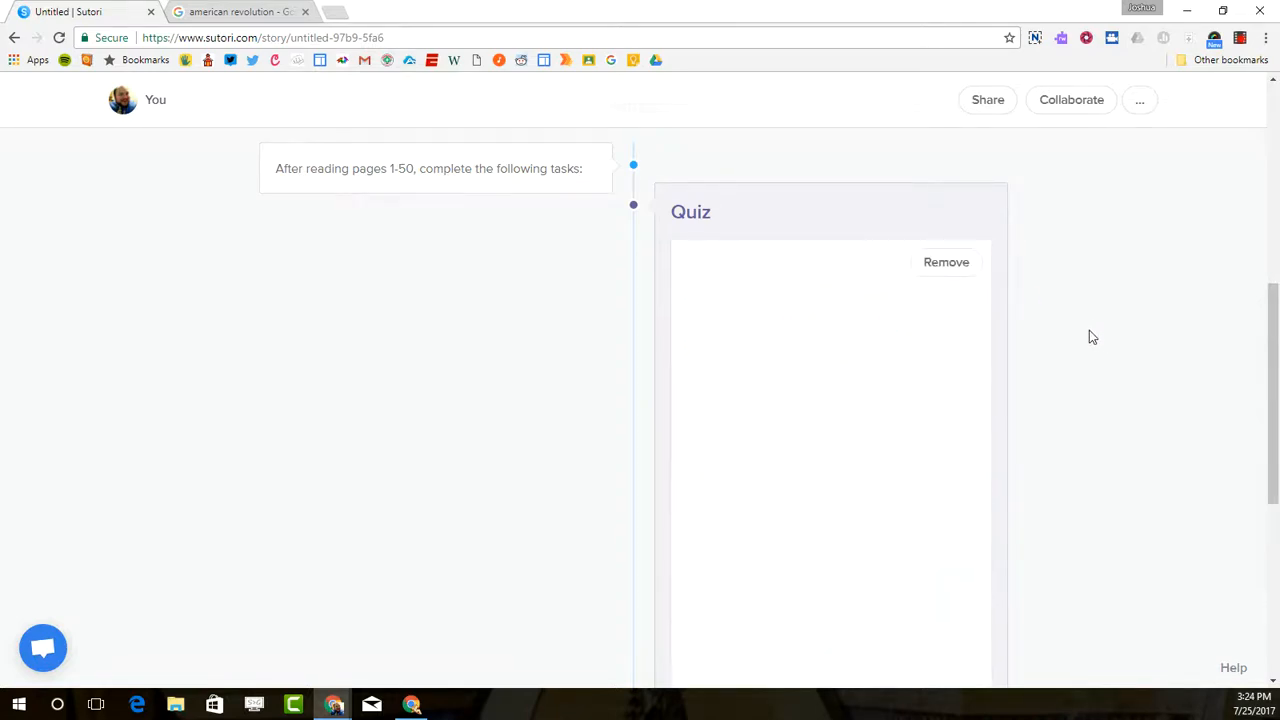
{"action": "scroll", "coordinate": [1098, 320], "scroll_direction": "down", "scroll_amount": 3}
{"action": "scroll", "coordinate": [1098, 320], "scroll_direction": "up", "scroll_amount": 2}
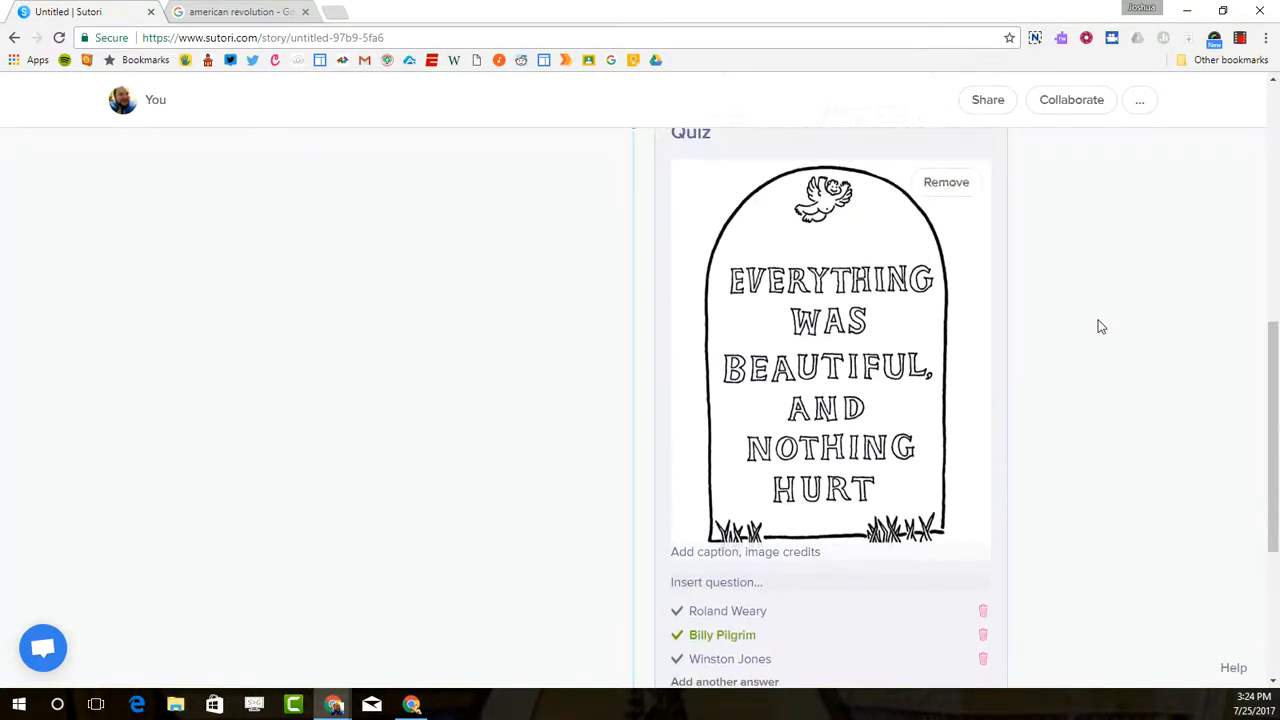
{"action": "scroll", "coordinate": [1100, 326], "scroll_direction": "down", "scroll_amount": 2}
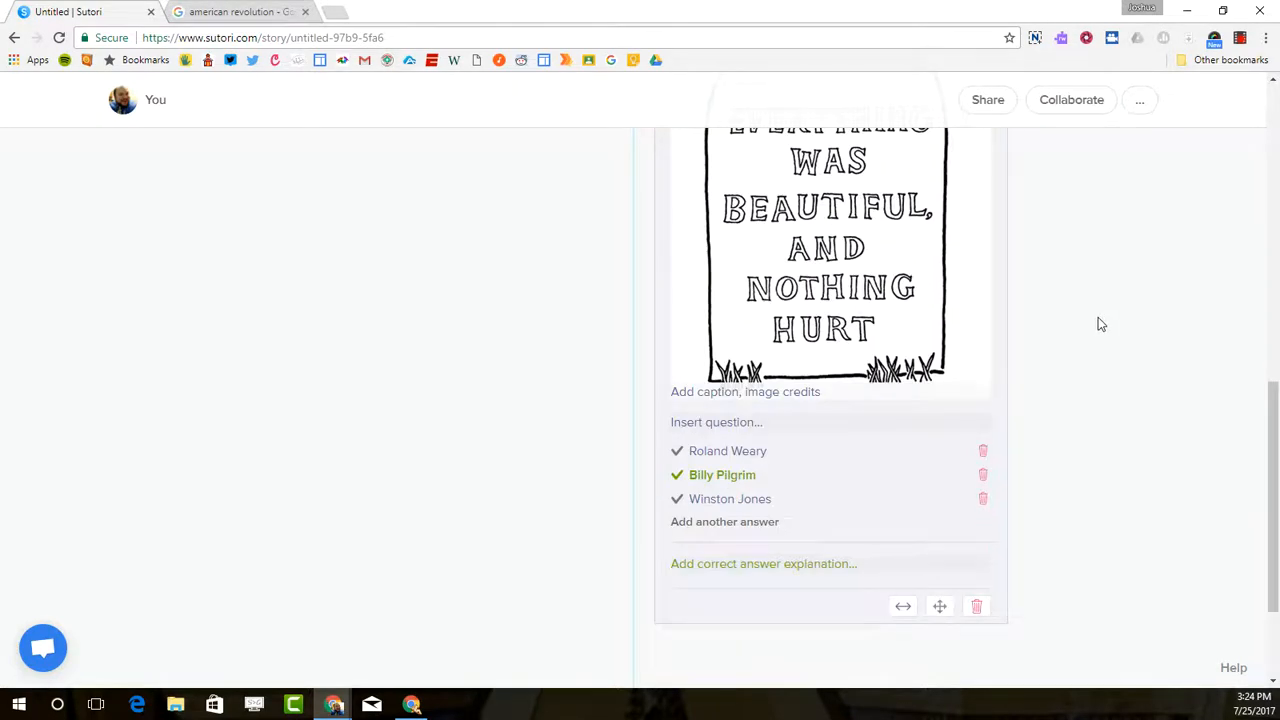
- Finish editing the quiz and review the story from the banner down to the quiz answers
{"action": "left_click", "coordinate": [1124, 520]}
{"action": "scroll", "coordinate": [1121, 440], "scroll_direction": "down", "scroll_amount": 3}
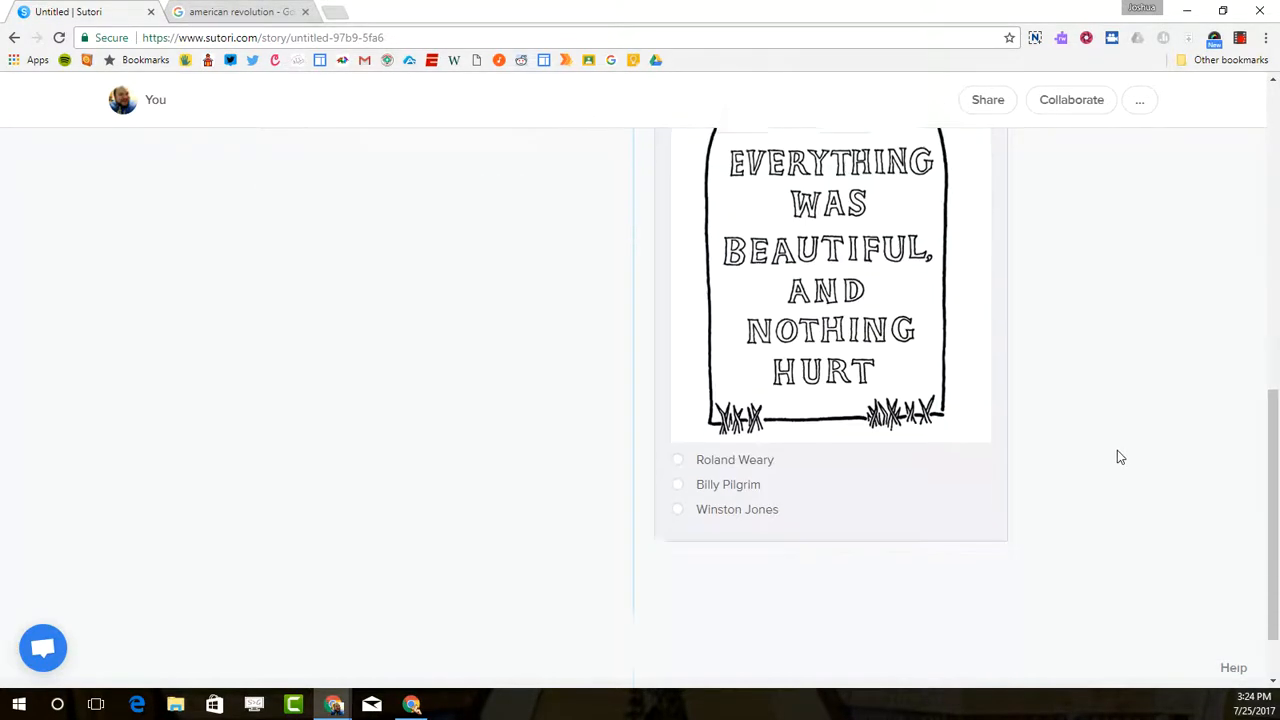
{"action": "scroll", "coordinate": [1120, 457], "scroll_direction": "up", "scroll_amount": 6}
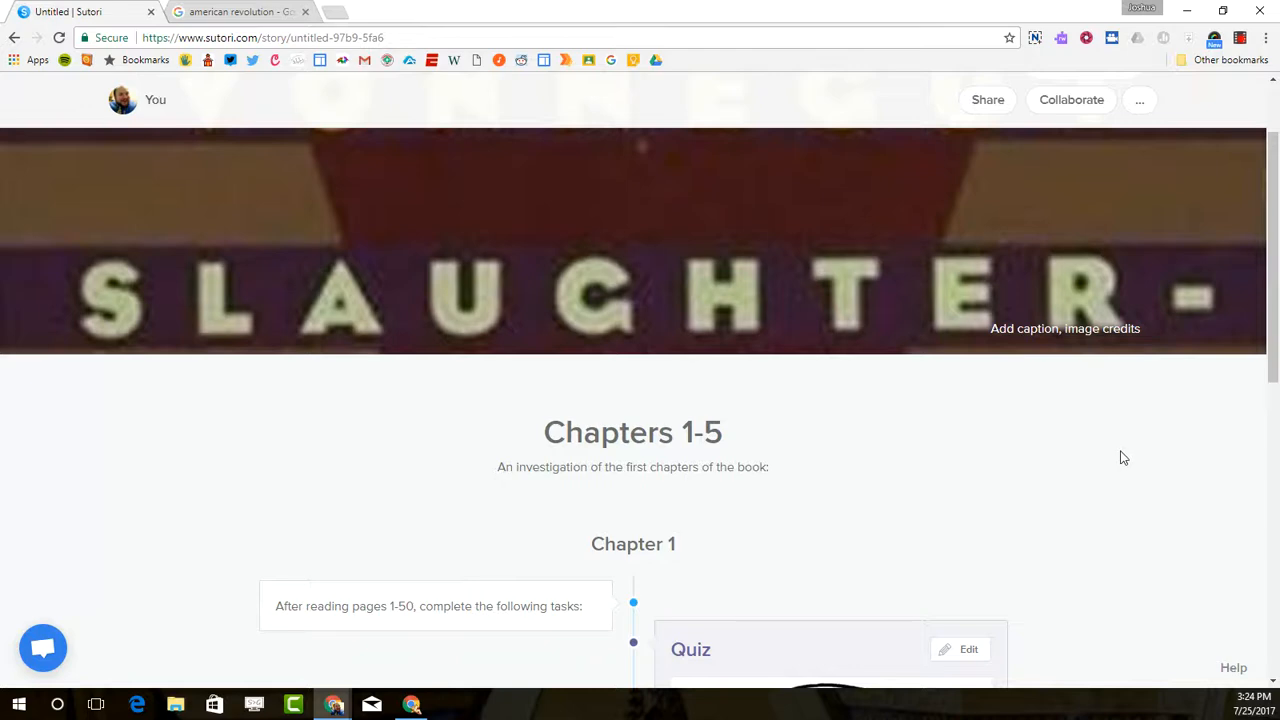
{"action": "scroll", "coordinate": [1121, 457], "scroll_direction": "up", "scroll_amount": 2}
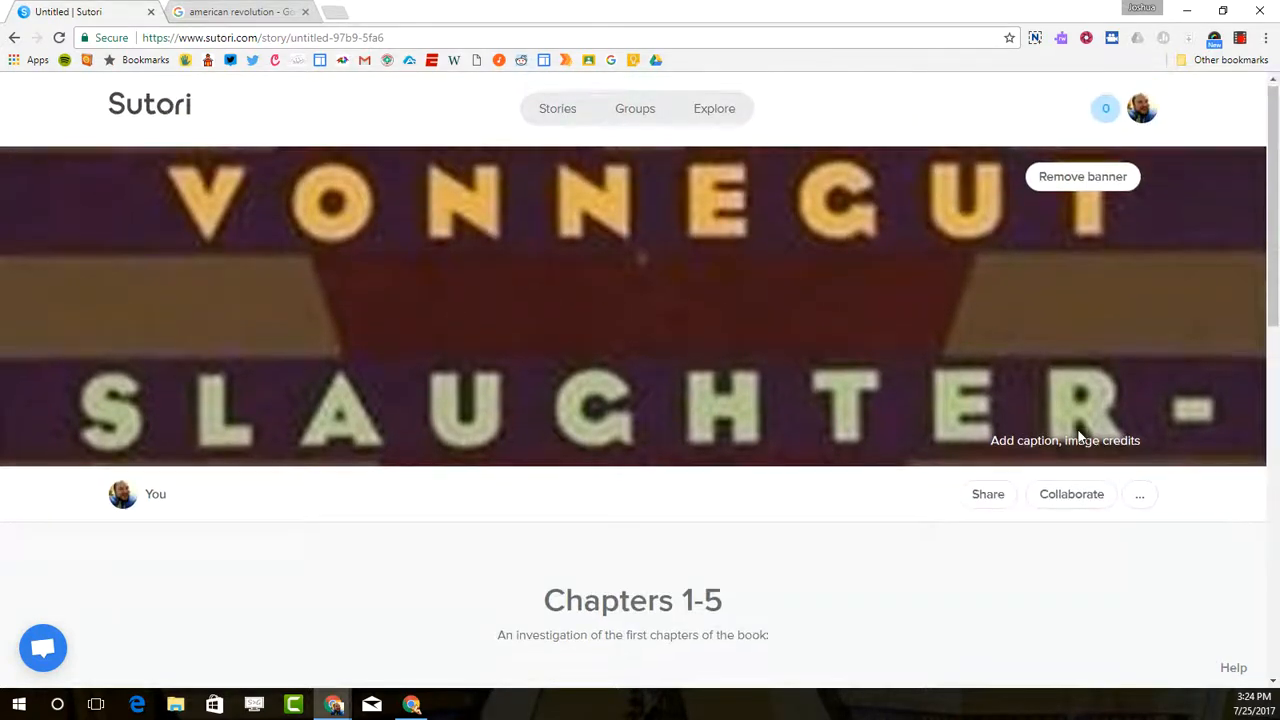
{"action": "scroll", "coordinate": [1079, 430], "scroll_direction": "down", "scroll_amount": 2}
{"action": "scroll", "coordinate": [1096, 434], "scroll_direction": "down", "scroll_amount": 4}
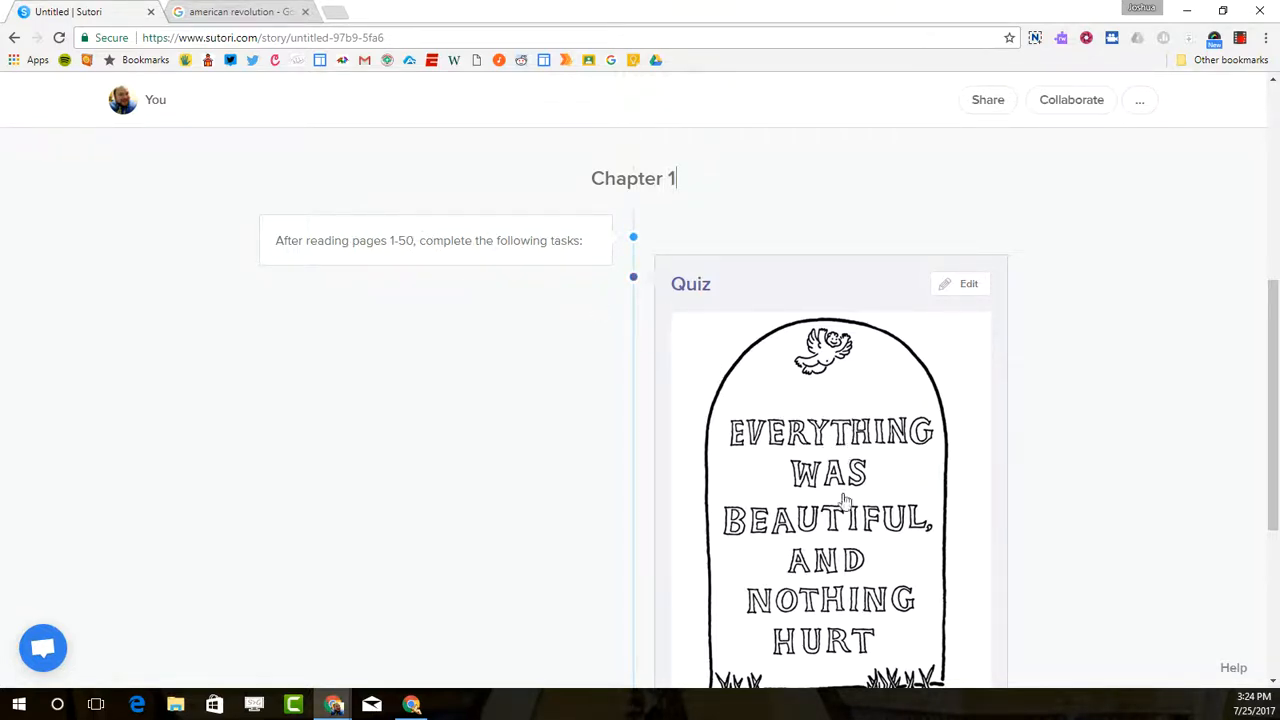
{"action": "scroll", "coordinate": [834, 440], "scroll_direction": "down", "scroll_amount": 2}
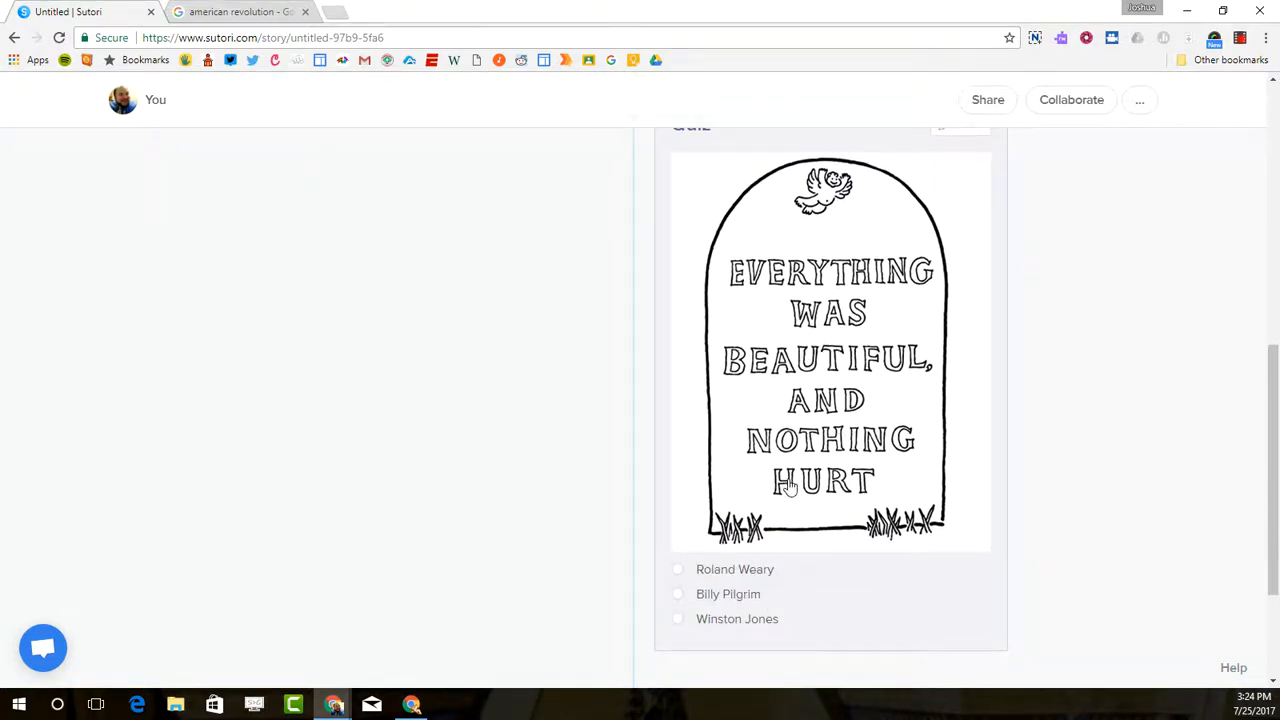
- Add a video block under the Chapter 1 text block and embed the copied YouTube link in it
{"action": "scroll", "coordinate": [683, 394], "scroll_direction": "up", "scroll_amount": 2}
{"action": "left_click", "coordinate": [633, 314]}
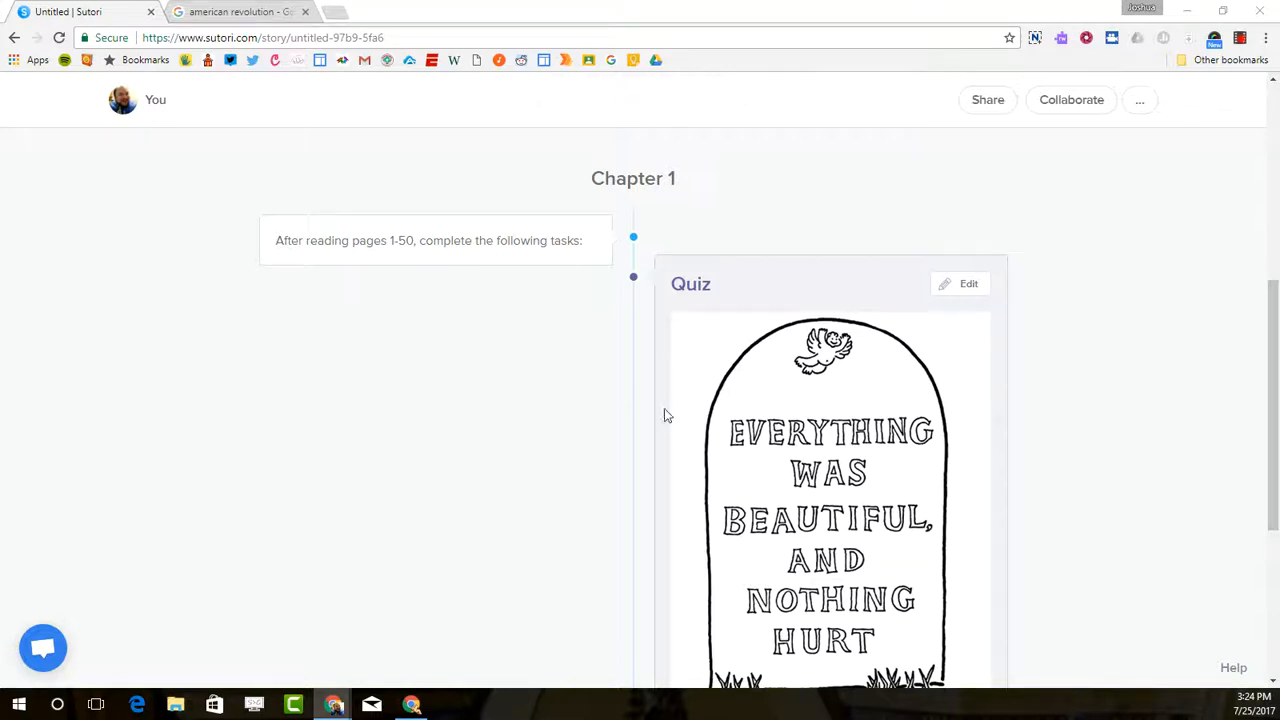
{"action": "left_click", "coordinate": [633, 309]}
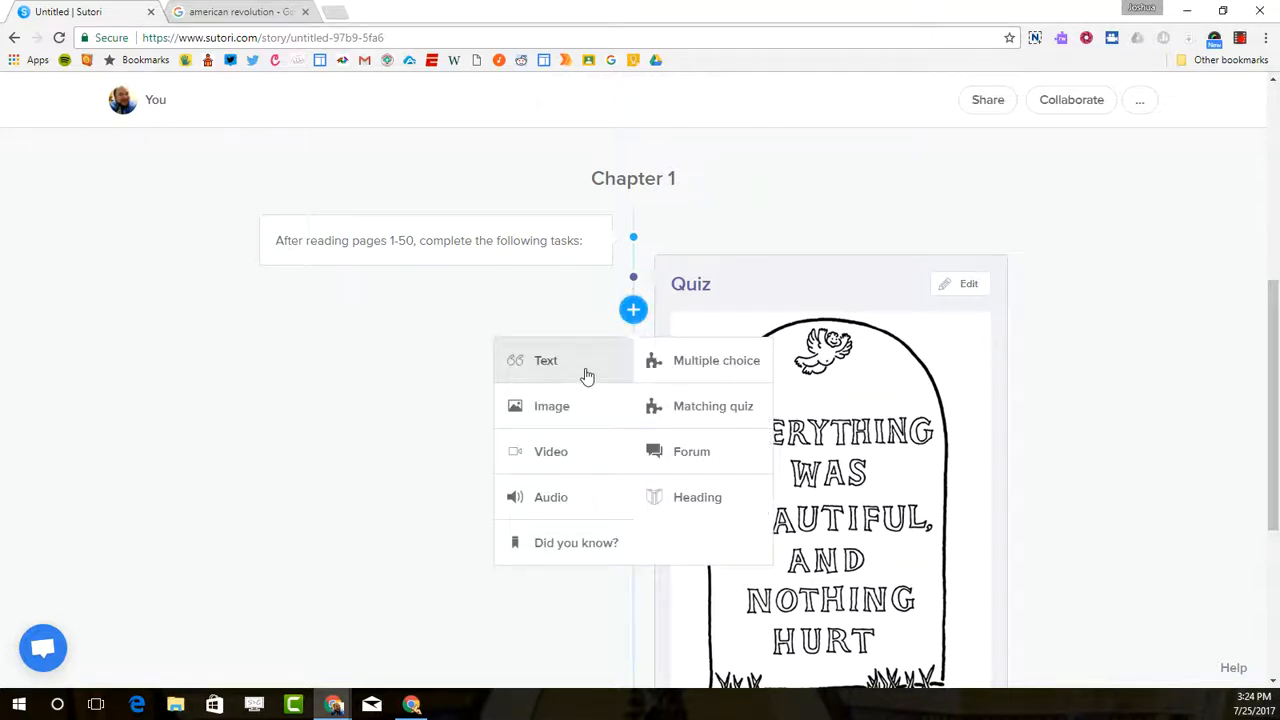
{"action": "left_click", "coordinate": [568, 452]}
{"action": "left_click", "coordinate": [435, 431]}
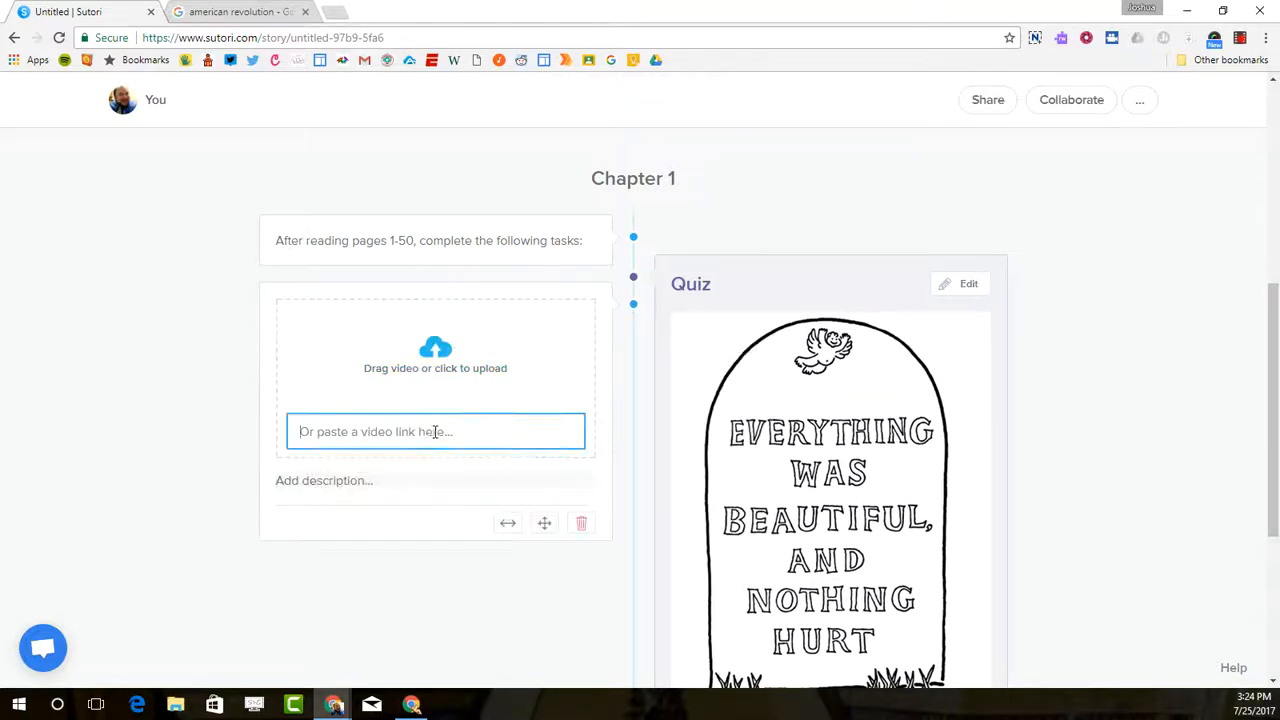
{"action": "key", "text": "ctrl+v"}
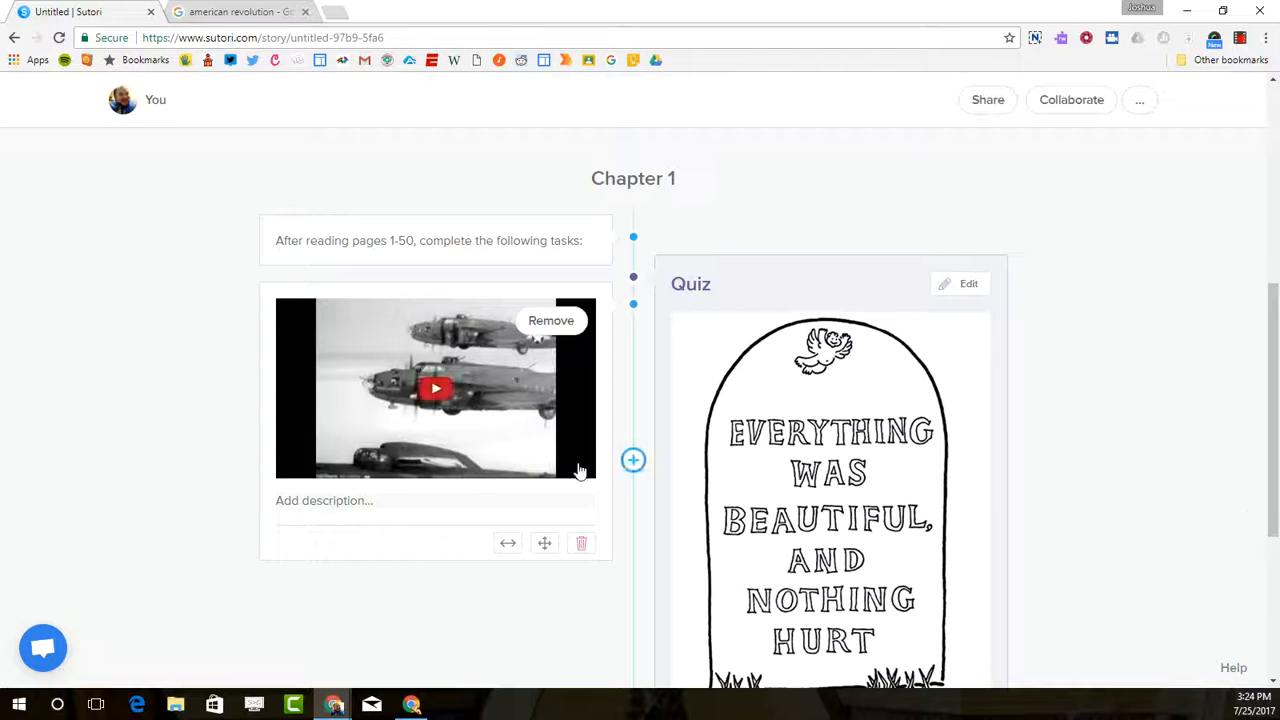
- Play the embedded video for a few seconds, pause it, and look over the story's layout
{"action": "left_click", "coordinate": [431, 400]}
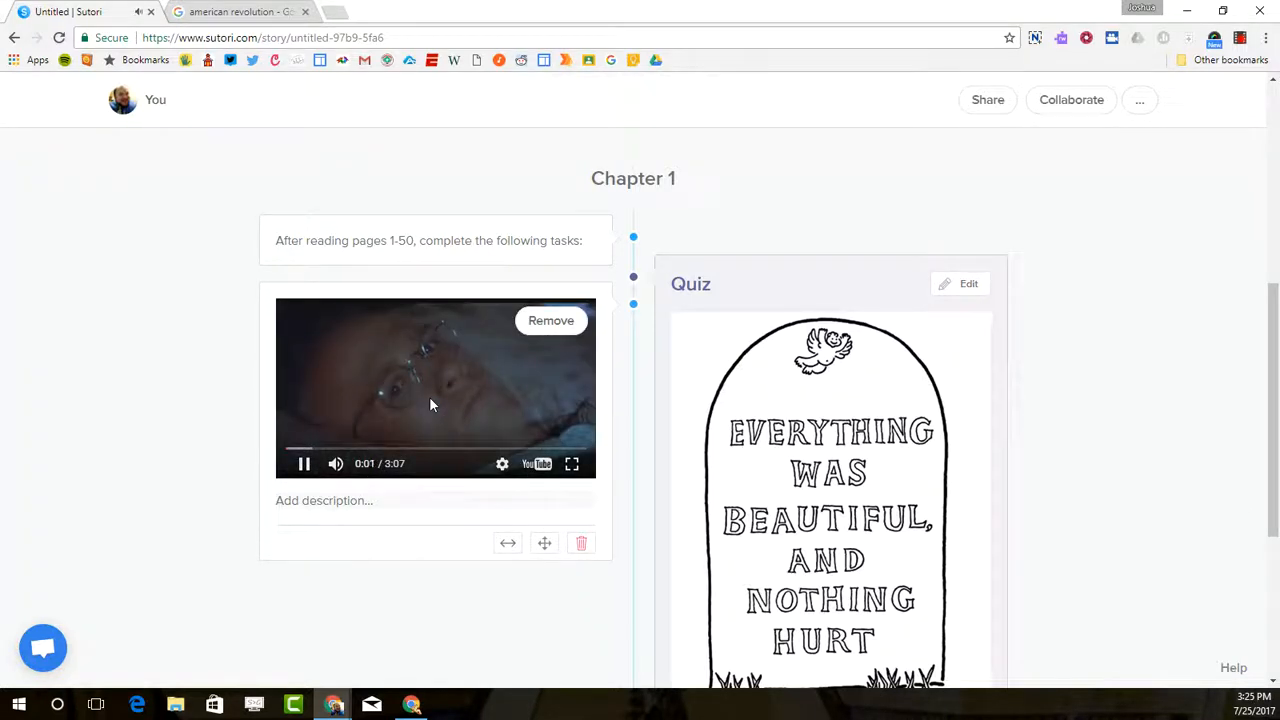
{"action": "left_click", "coordinate": [430, 400]}
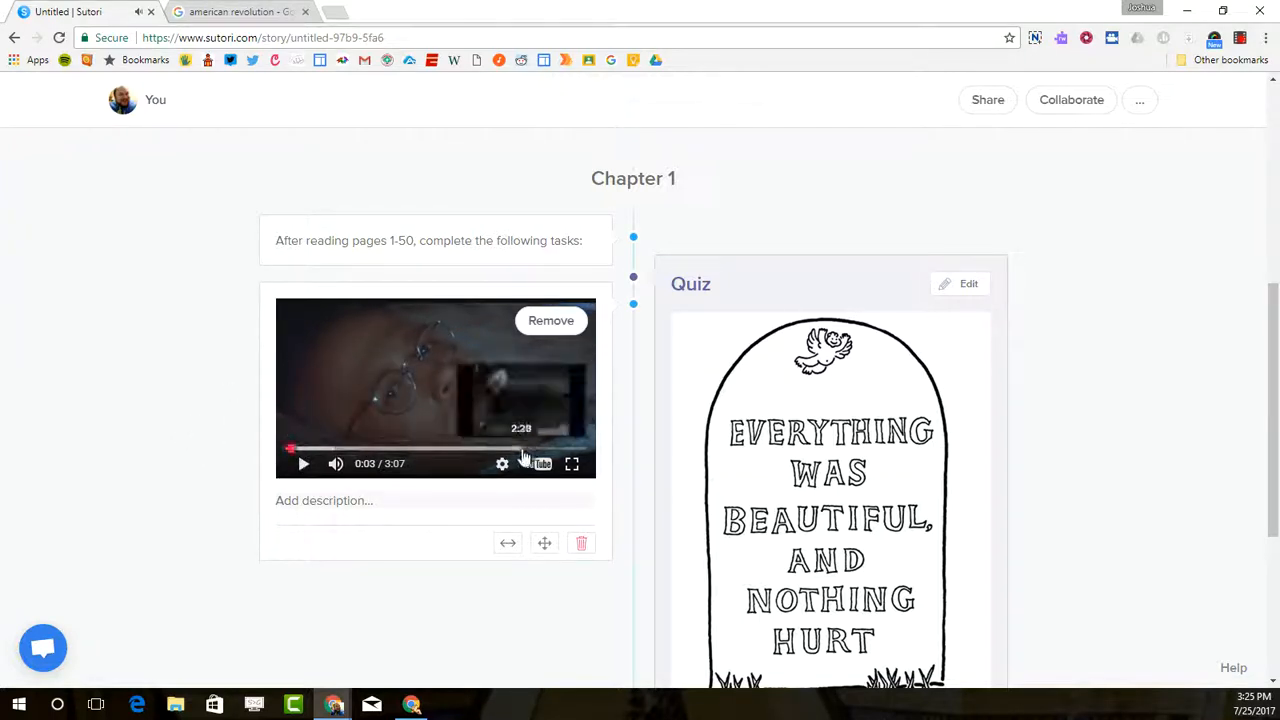
{"action": "mouse_move", "coordinate": [612, 466]}
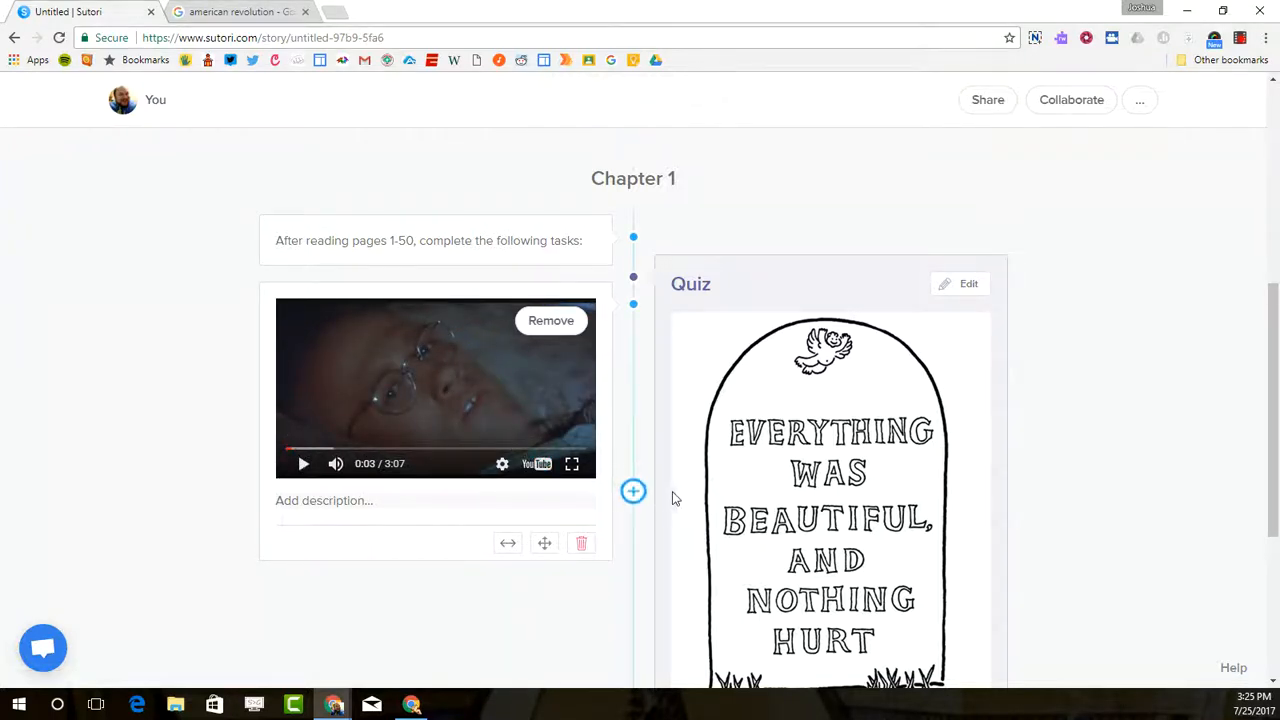
{"action": "scroll", "coordinate": [672, 491], "scroll_direction": "down", "scroll_amount": 3}
{"action": "scroll", "coordinate": [672, 491], "scroll_direction": "up", "scroll_amount": 7}
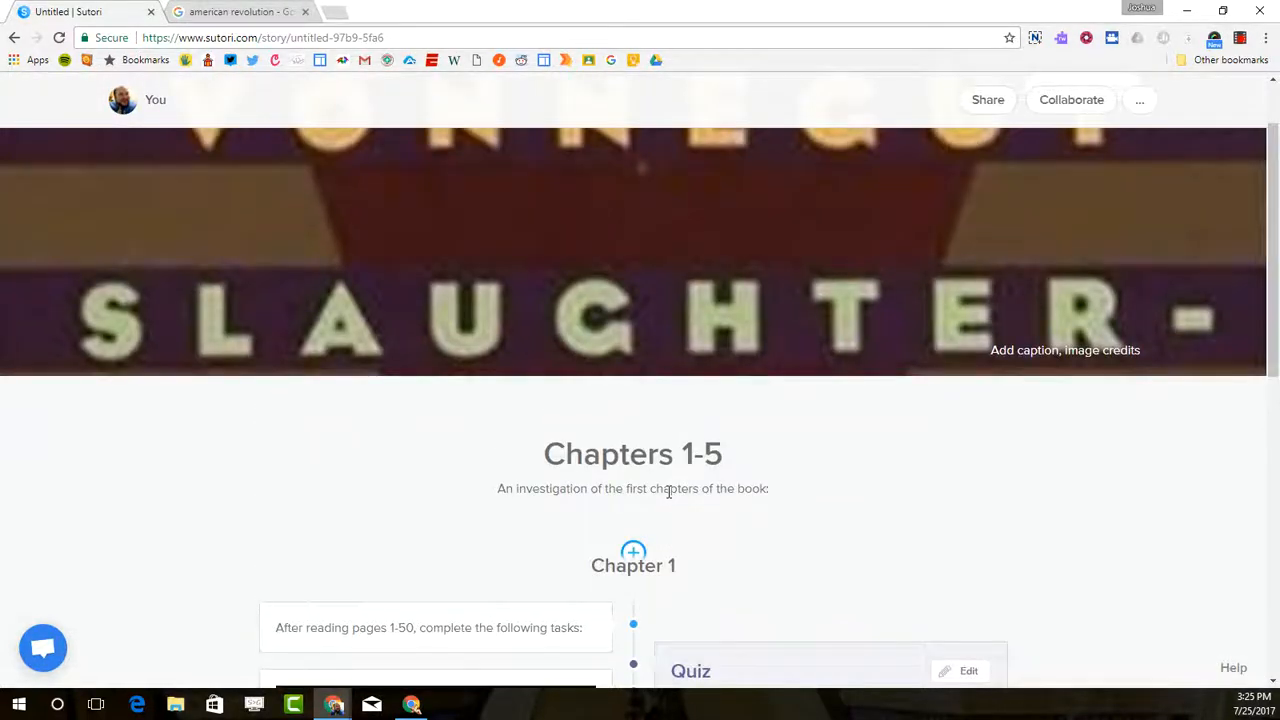
{"action": "scroll", "coordinate": [670, 491], "scroll_direction": "down", "scroll_amount": 2}
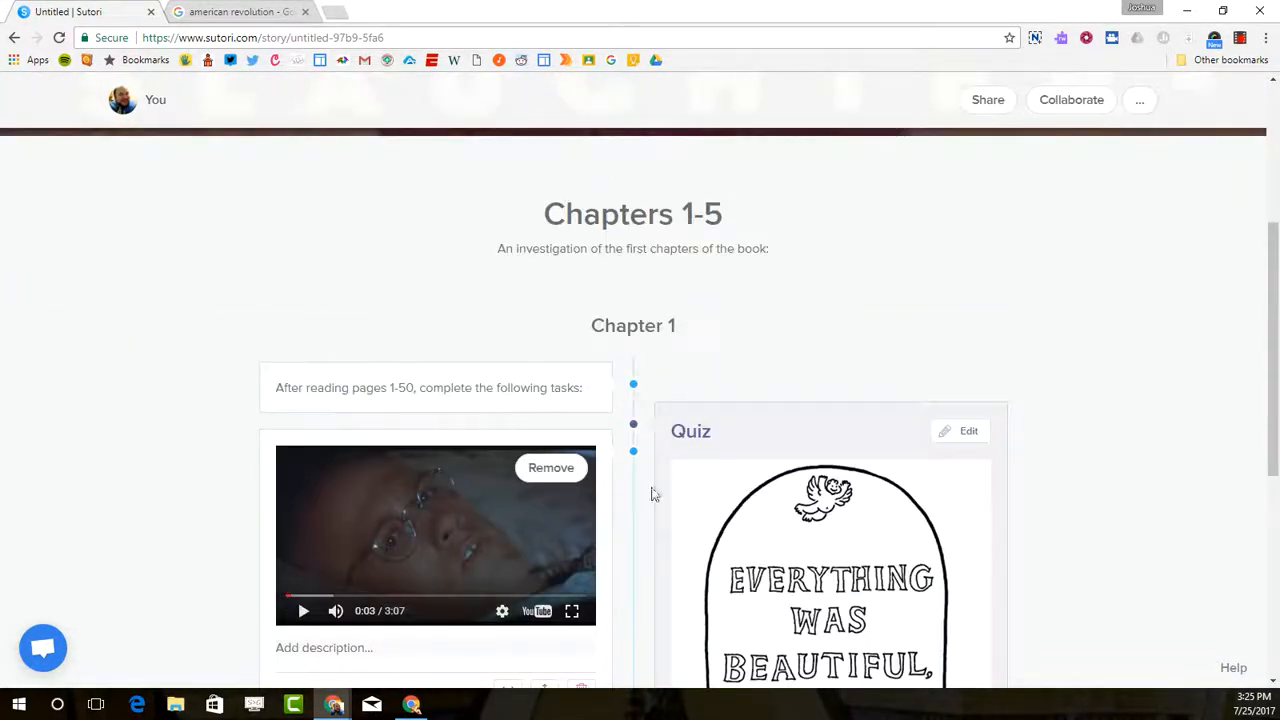